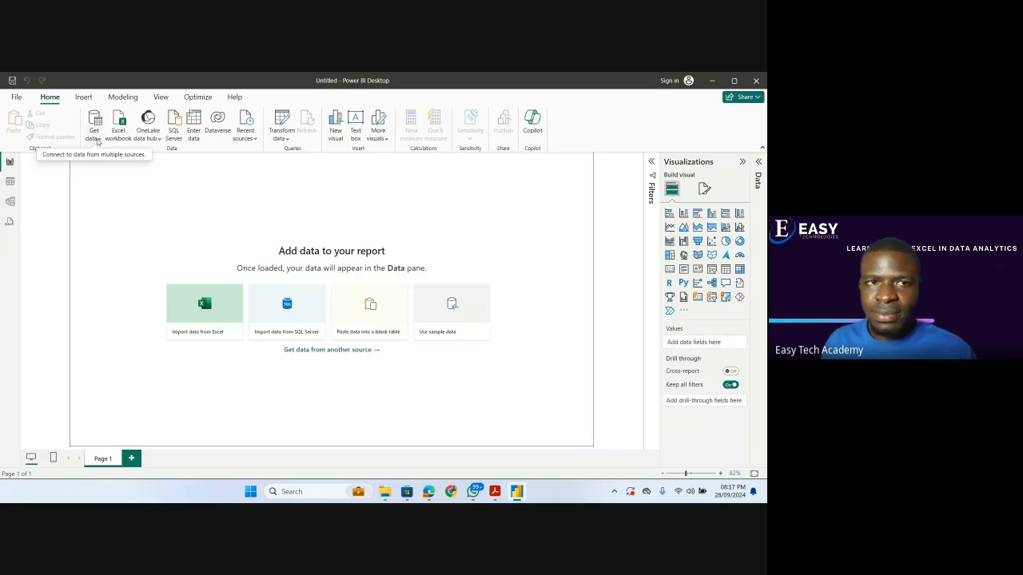
Import the Excel workbook "sales dataset" from the Power BI Training folder inside EasyTech.
{"action": "left_click", "coordinate": [97, 139]}
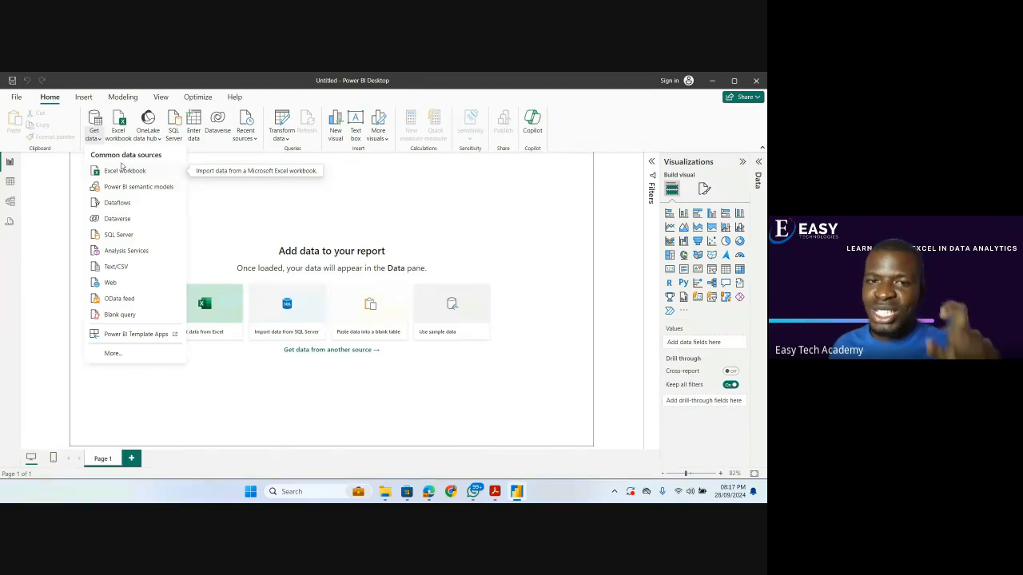
{"action": "left_click", "coordinate": [120, 172]}
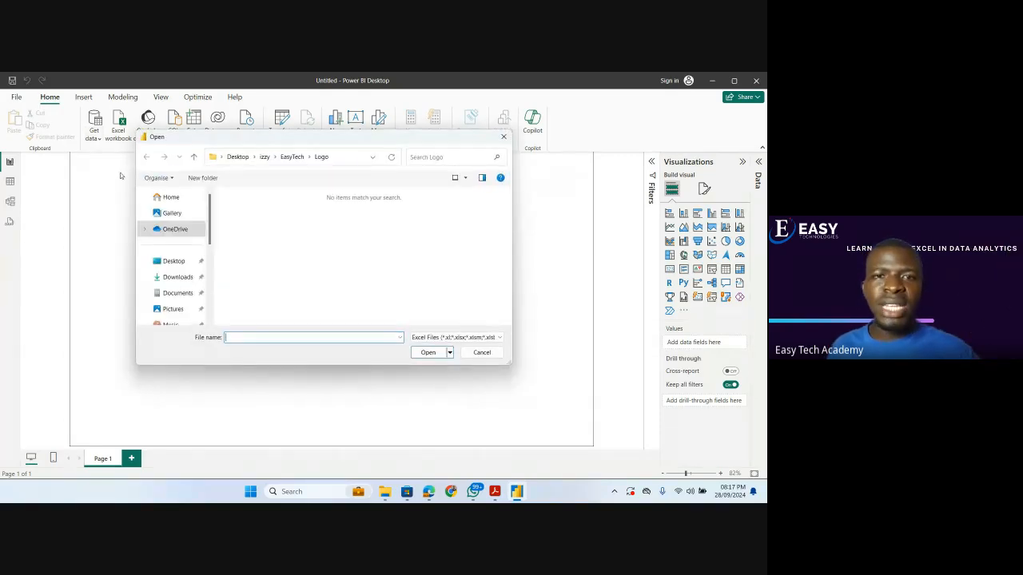
{"action": "left_click", "coordinate": [289, 156]}
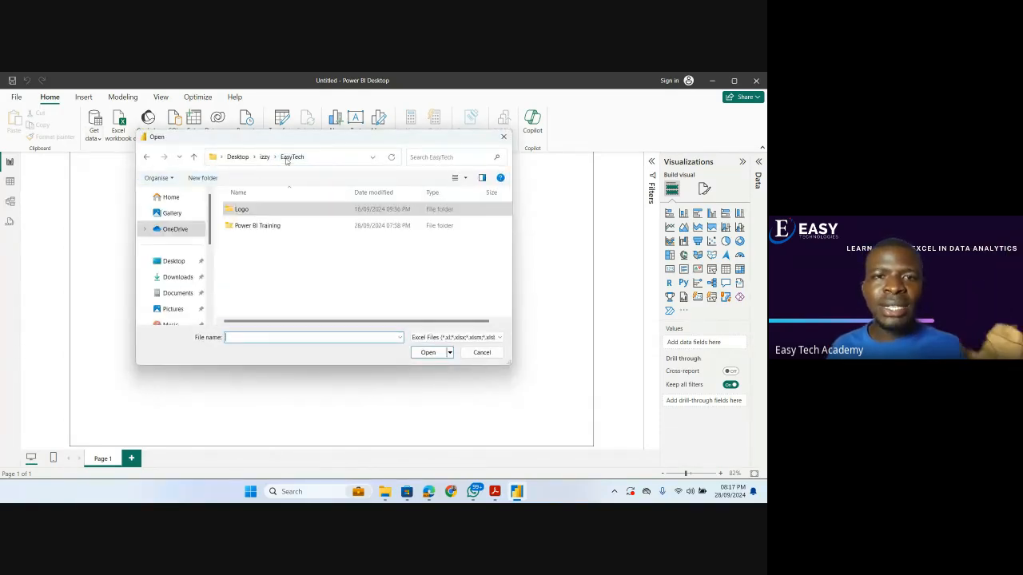
{"action": "double_click", "coordinate": [263, 227]}
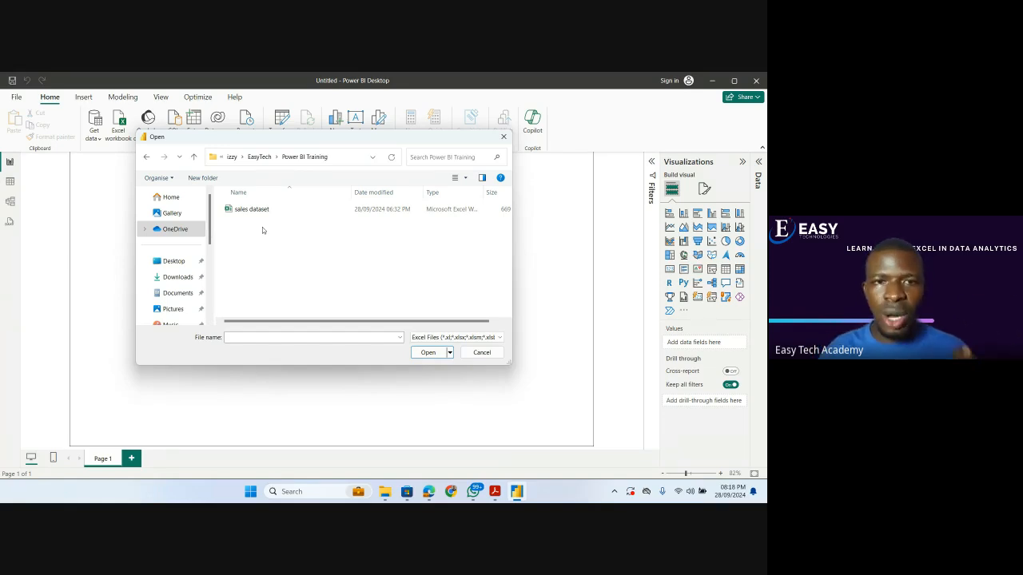
{"action": "left_click", "coordinate": [261, 211]}
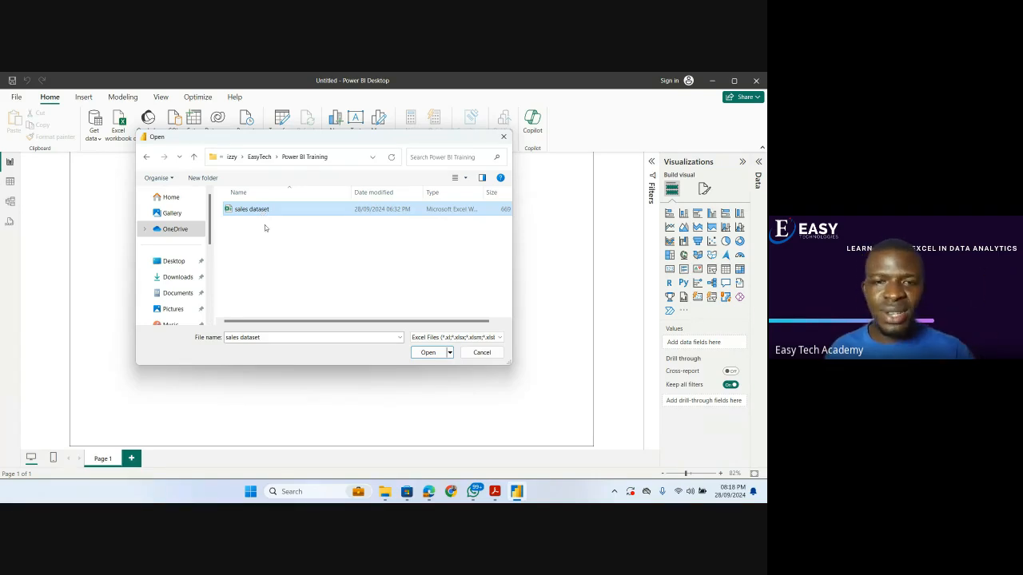
{"action": "left_click", "coordinate": [436, 353]}
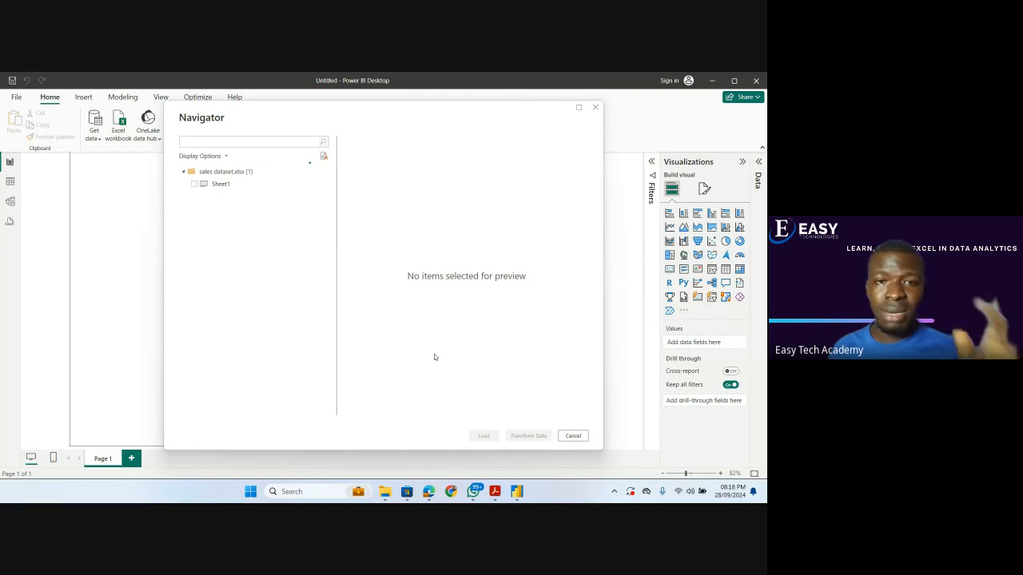
Load Sheet1 of the sales dataset into the report and expand the list of data fields.
{"action": "left_click", "coordinate": [194, 185]}
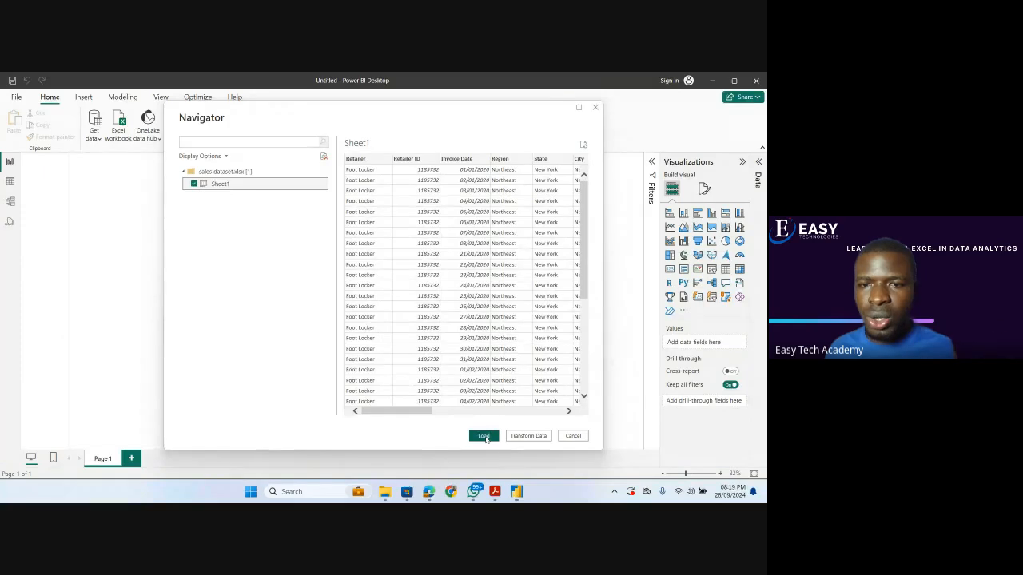
{"action": "key", "text": "alt+Tab"}
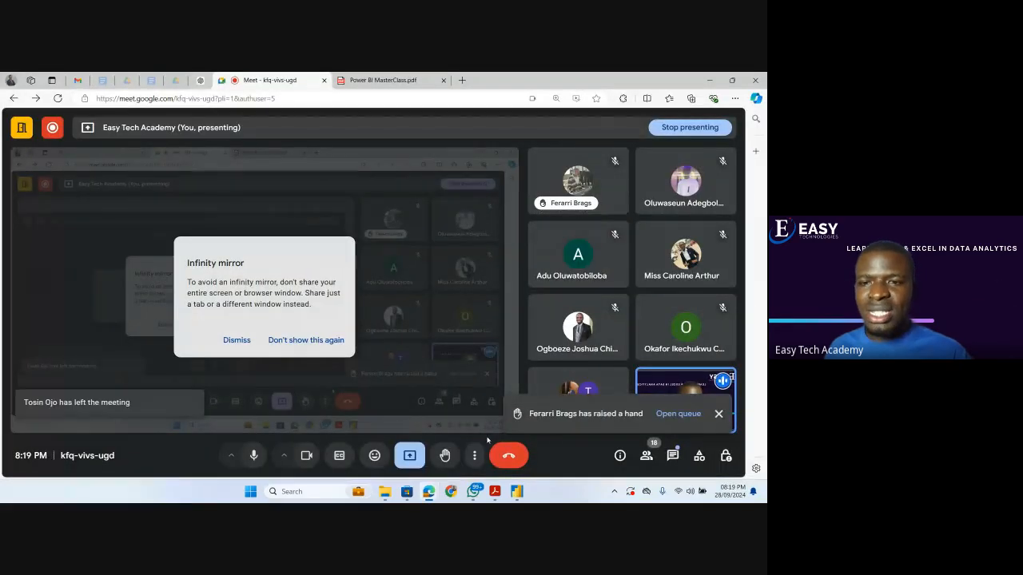
{"action": "key", "text": "alt+Tab"}
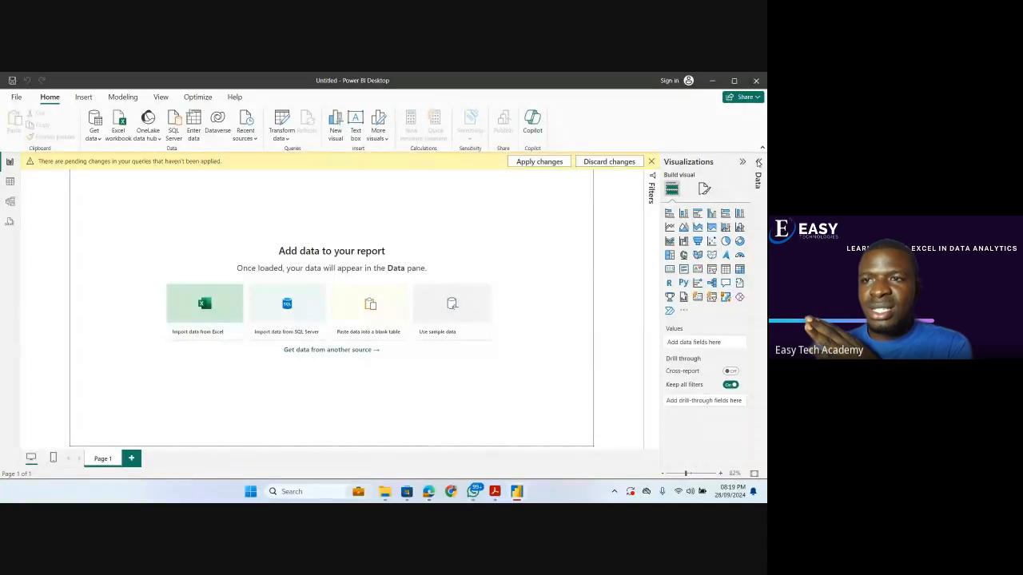
{"action": "left_click", "coordinate": [759, 163]}
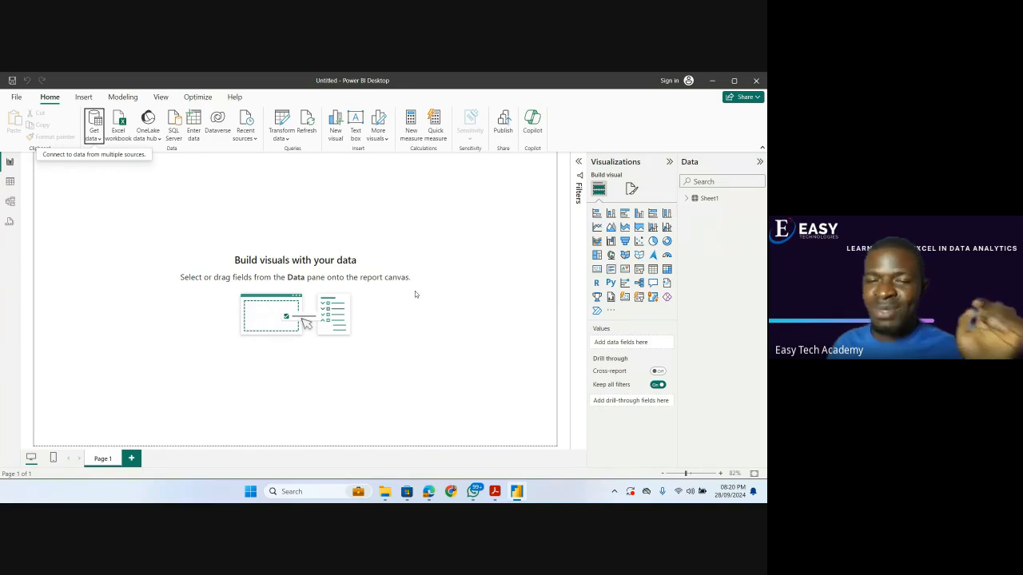
Examine the loaded table's columns and rows, including the distinct values of the Sales Method column.
{"action": "left_click", "coordinate": [9, 182]}
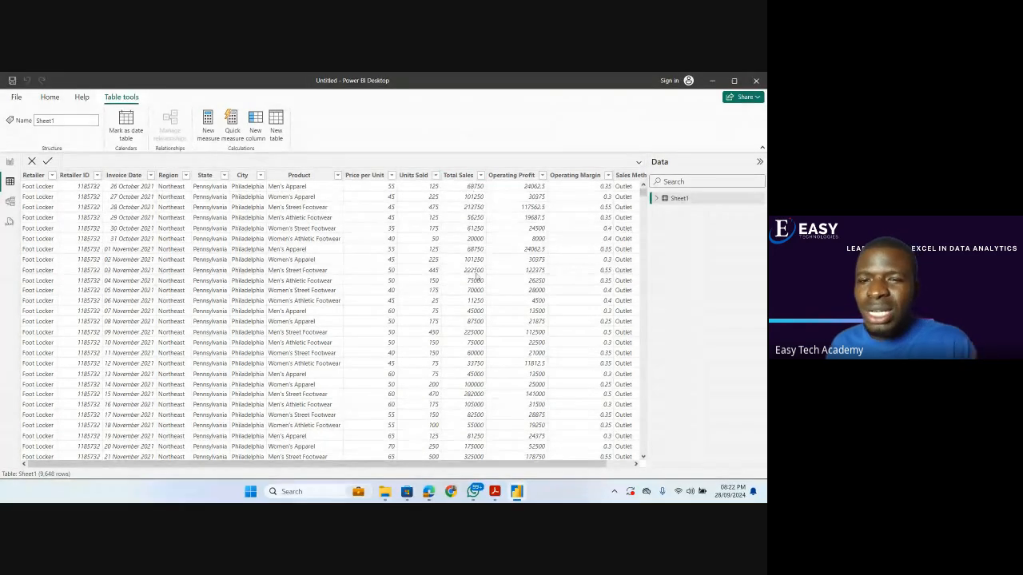
{"action": "left_click_drag", "start_coordinate": [484, 468], "coordinate": [530, 469]}
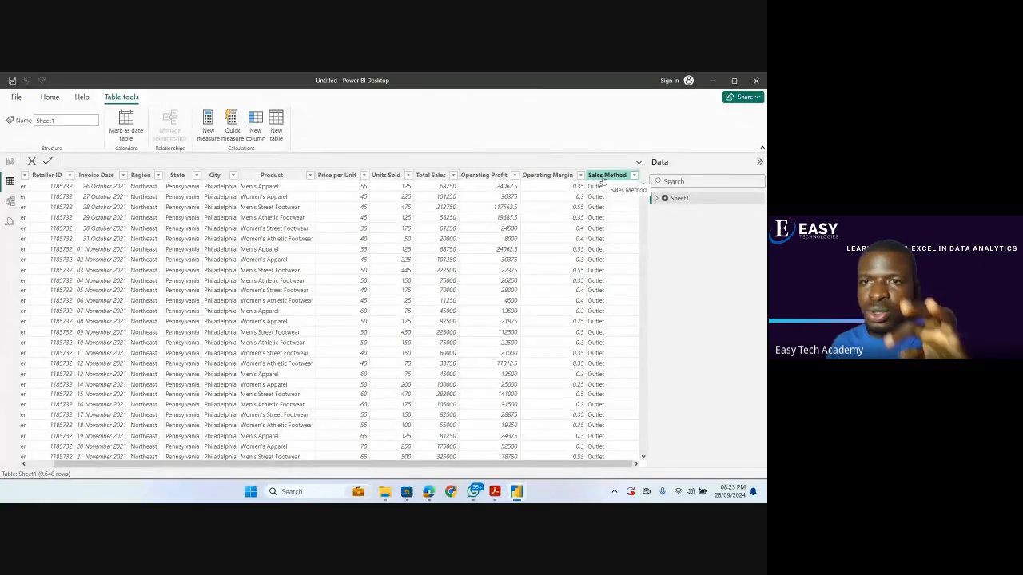
{"action": "left_click", "coordinate": [635, 177]}
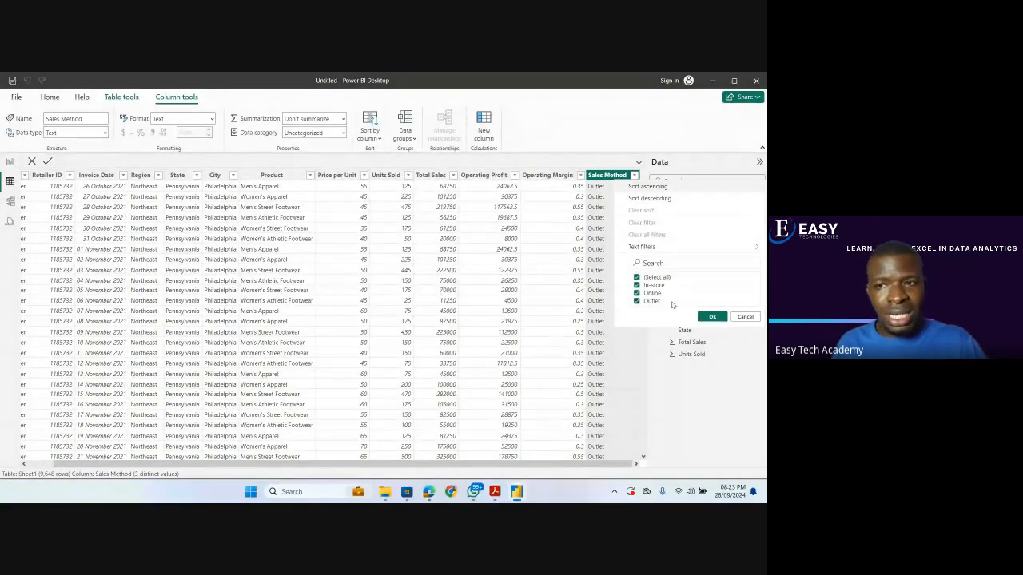
{"action": "left_click", "coordinate": [745, 316]}
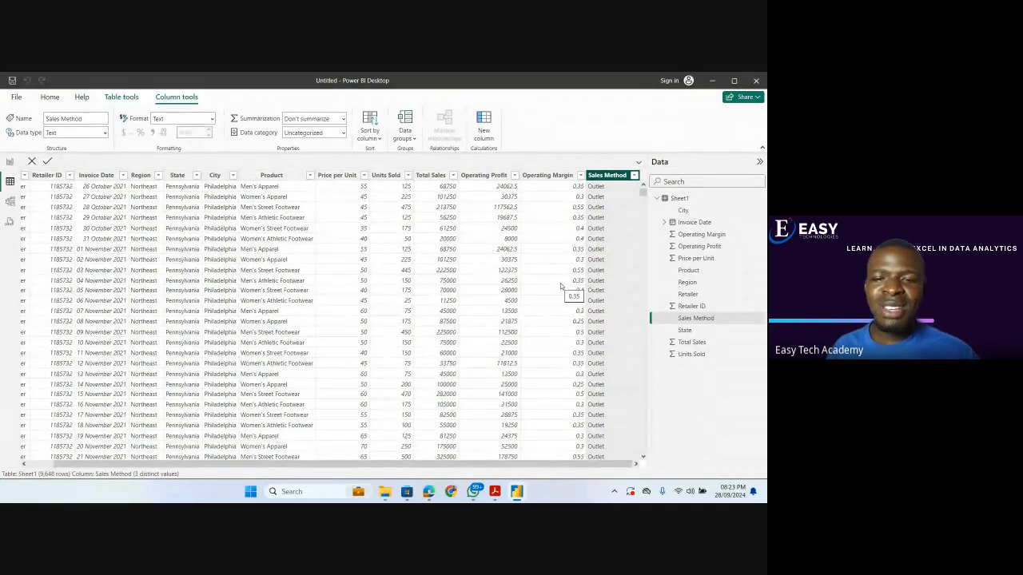
In the report view, set the page's canvas background to White, 10% darker with 34% transparency.
{"action": "left_click", "coordinate": [9, 163]}
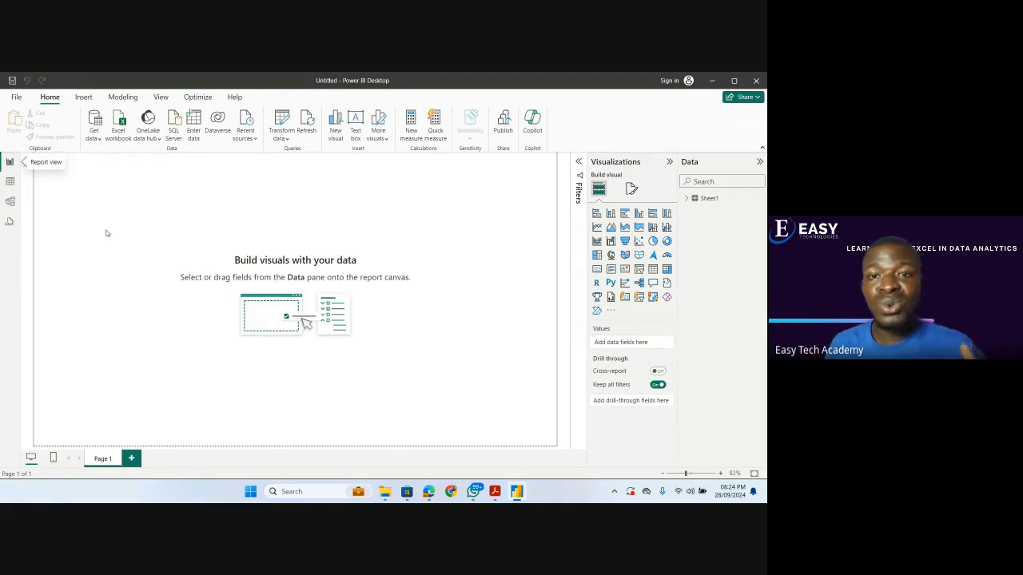
{"action": "left_click", "coordinate": [632, 190]}
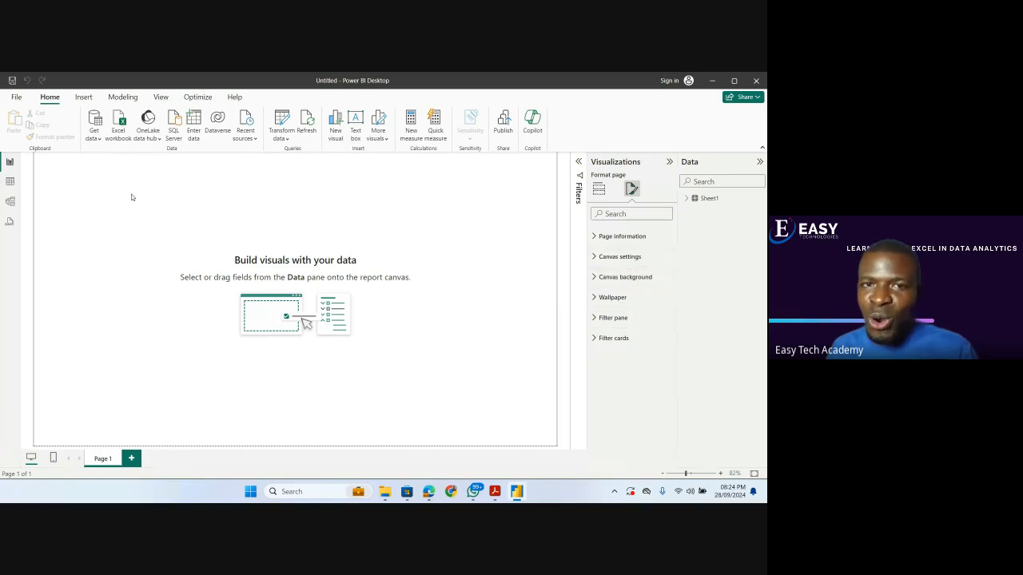
{"action": "left_click", "coordinate": [595, 278]}
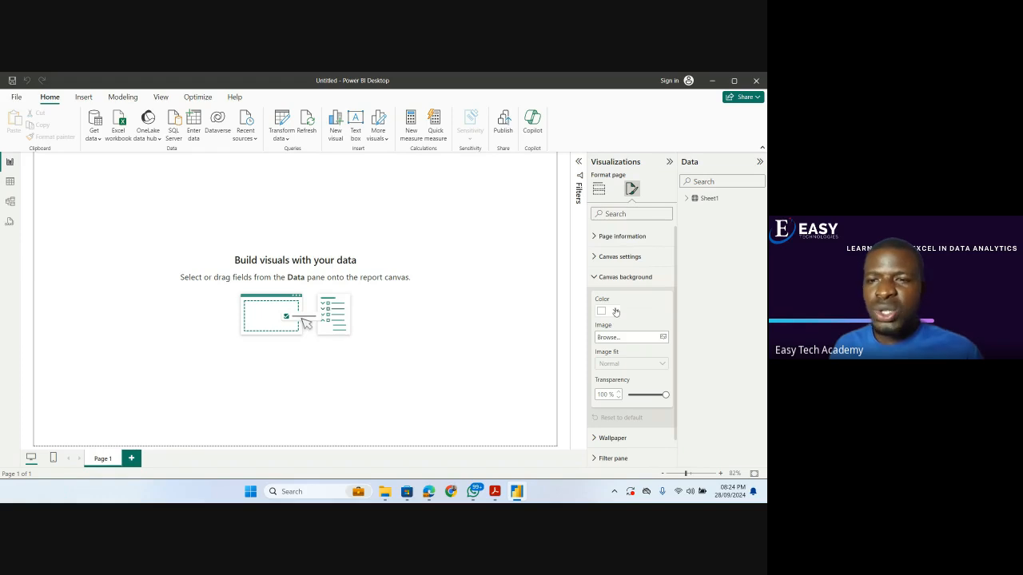
{"action": "left_click", "coordinate": [613, 311]}
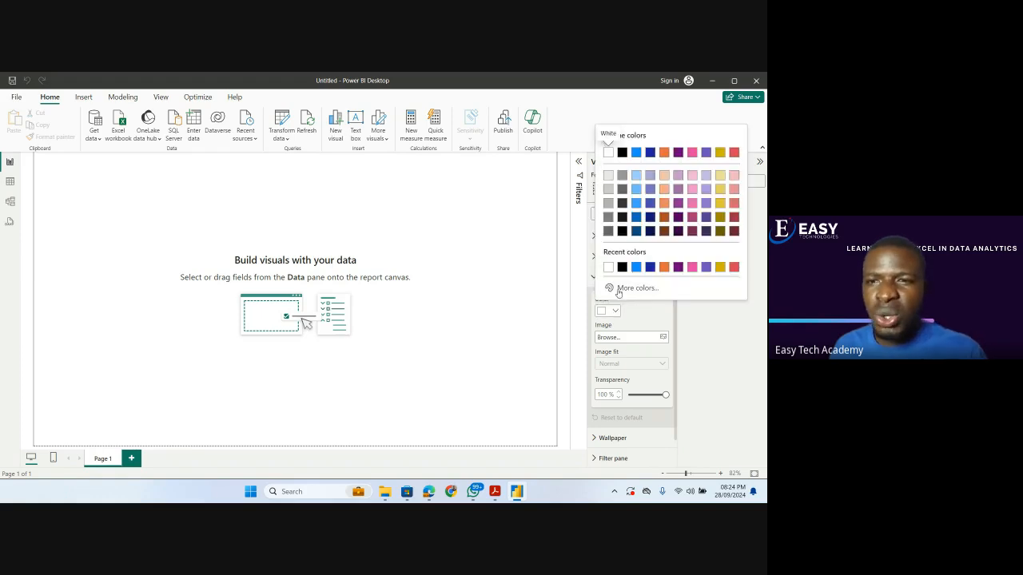
{"action": "left_click", "coordinate": [608, 179]}
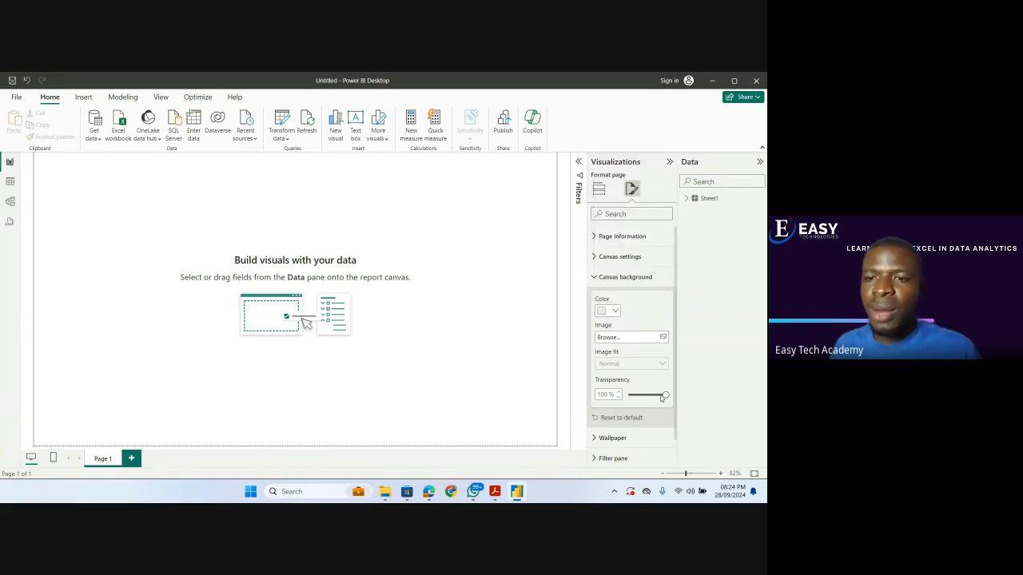
{"action": "left_click_drag", "start_coordinate": [664, 394], "coordinate": [640, 396]}
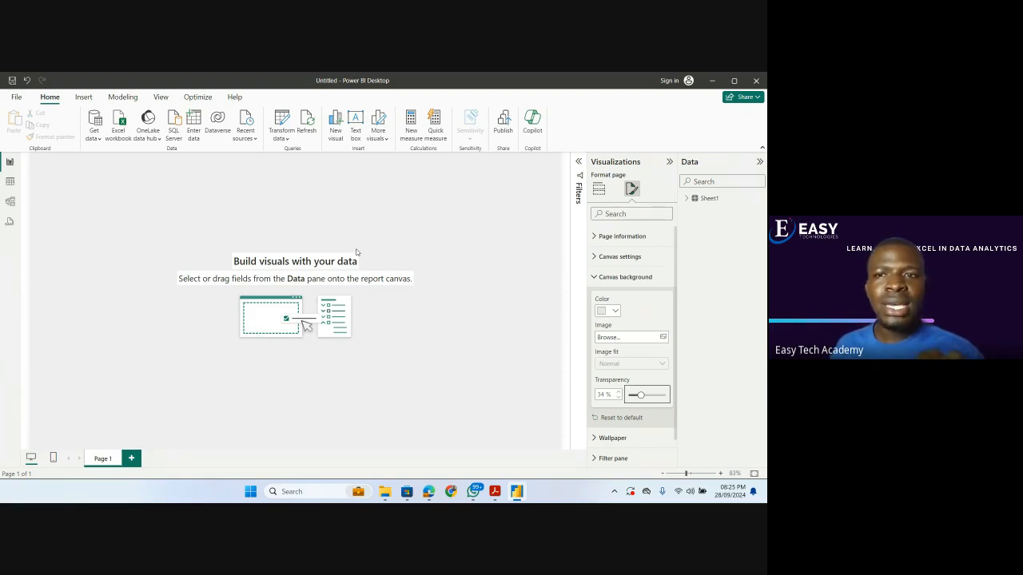
Insert a rounded rectangle and resize it into a thin banner spanning nearly the full page width along the upper edge.
{"action": "left_click", "coordinate": [83, 98]}
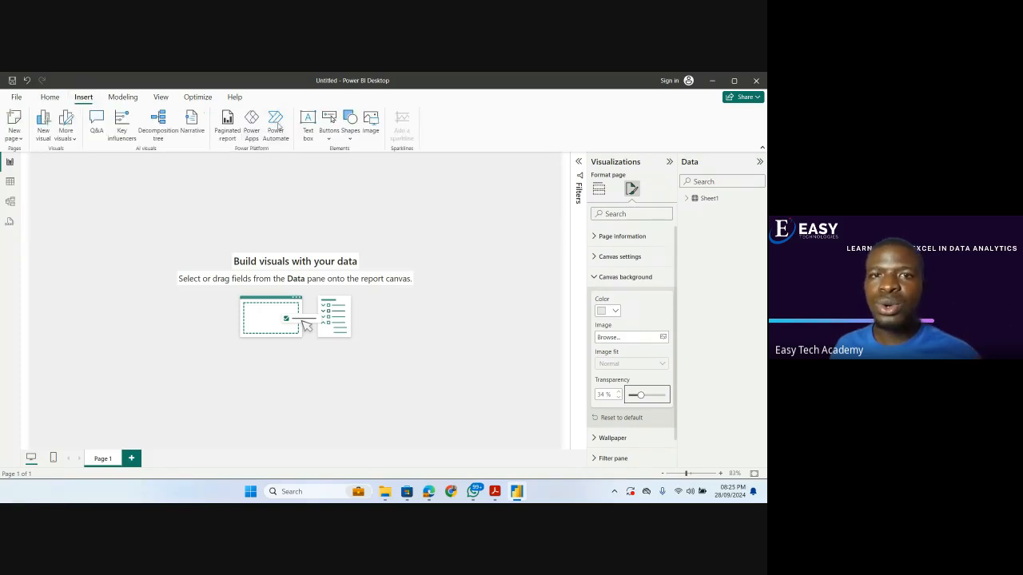
{"action": "left_click", "coordinate": [349, 137]}
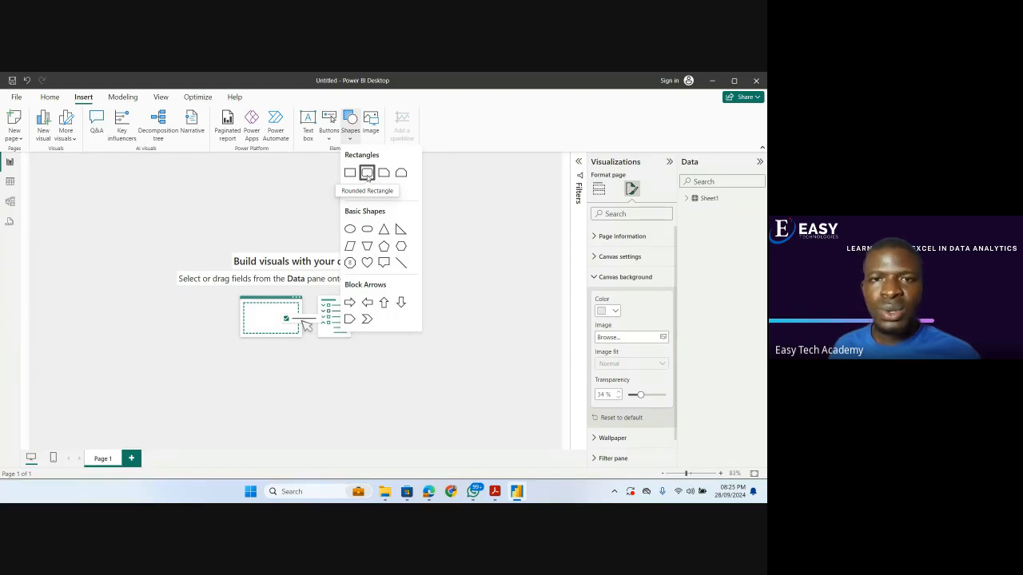
{"action": "left_click", "coordinate": [367, 174]}
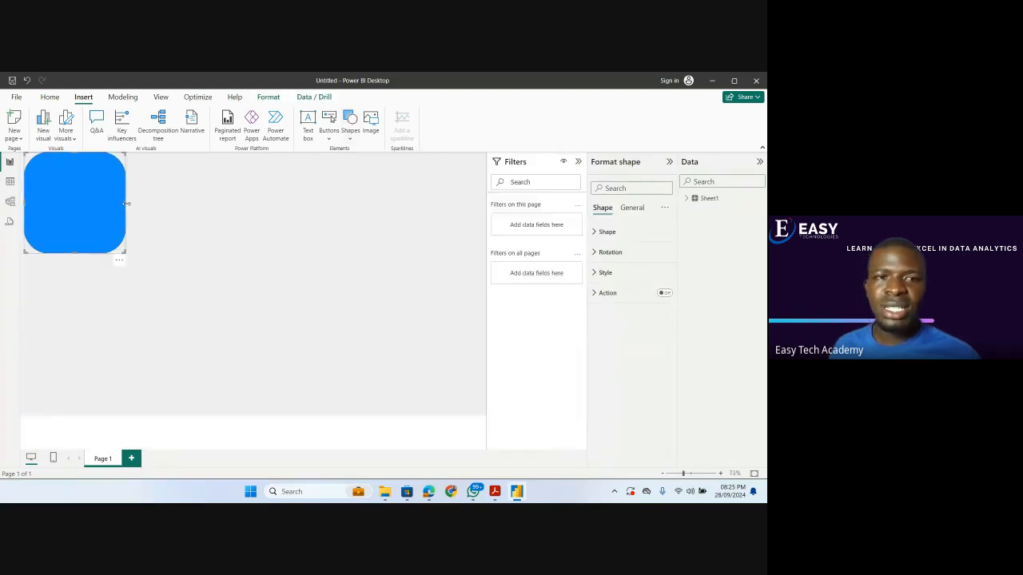
{"action": "left_click_drag", "start_coordinate": [197, 206], "coordinate": [235, 207]}
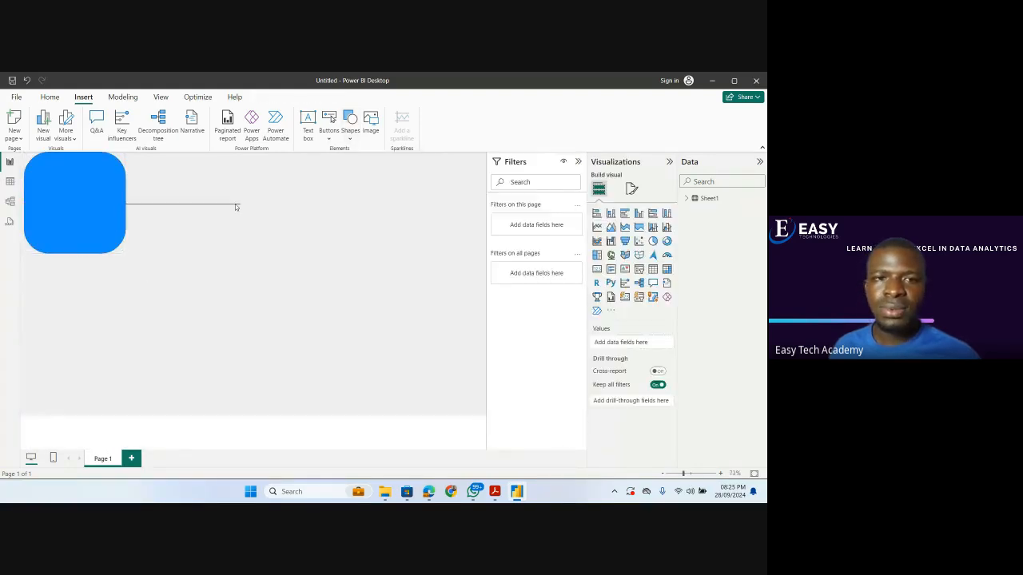
{"action": "left_click", "coordinate": [85, 213]}
{"action": "left_click_drag", "start_coordinate": [124, 250], "coordinate": [468, 180]}
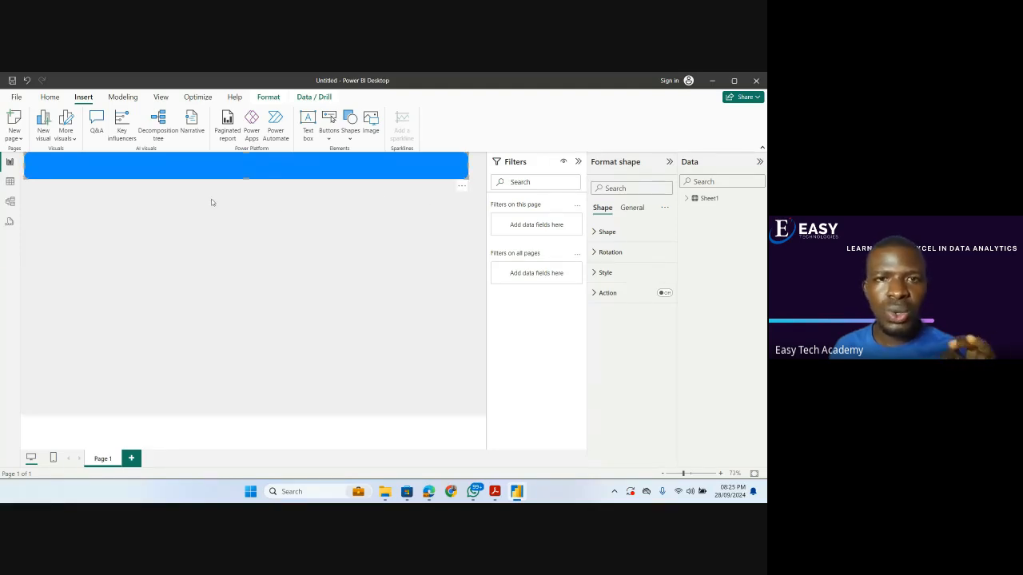
Add a text box below the banner reading "EasyTech Academy Sales Dashboard (2020 - 2021)".
{"action": "left_click", "coordinate": [310, 136]}
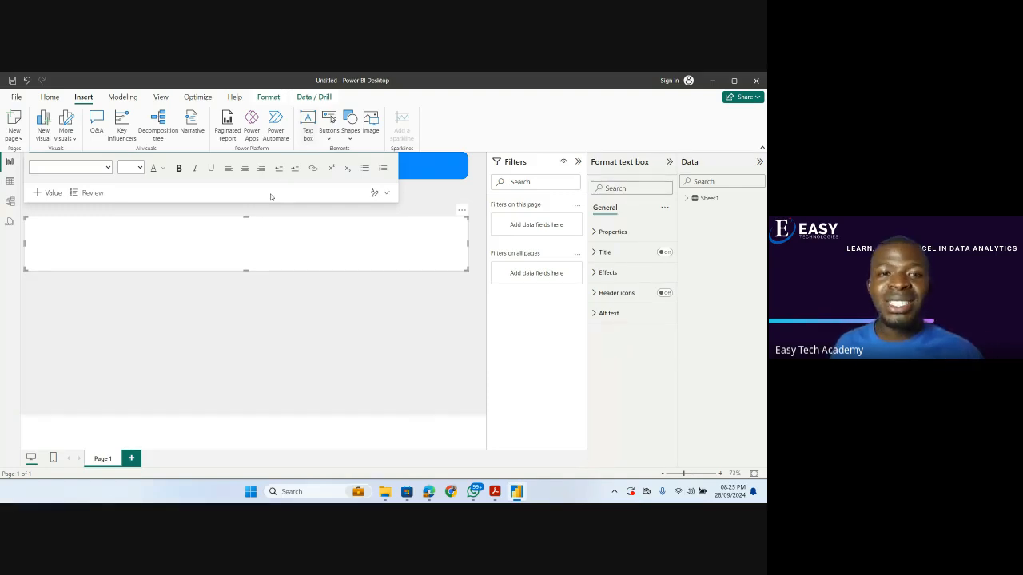
{"action": "left_click", "coordinate": [251, 248]}
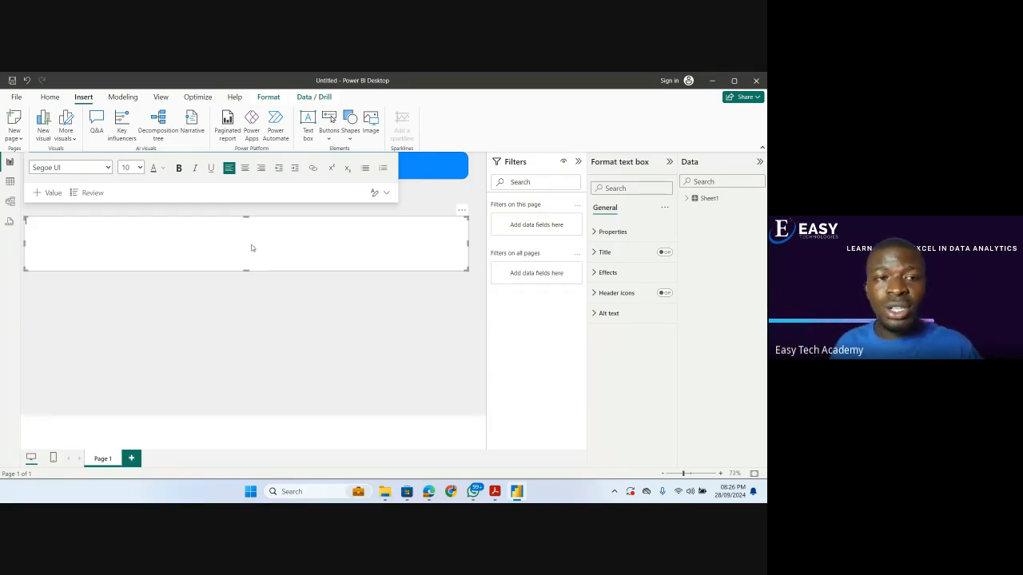
{"action": "type", "text": "EasyTe"}
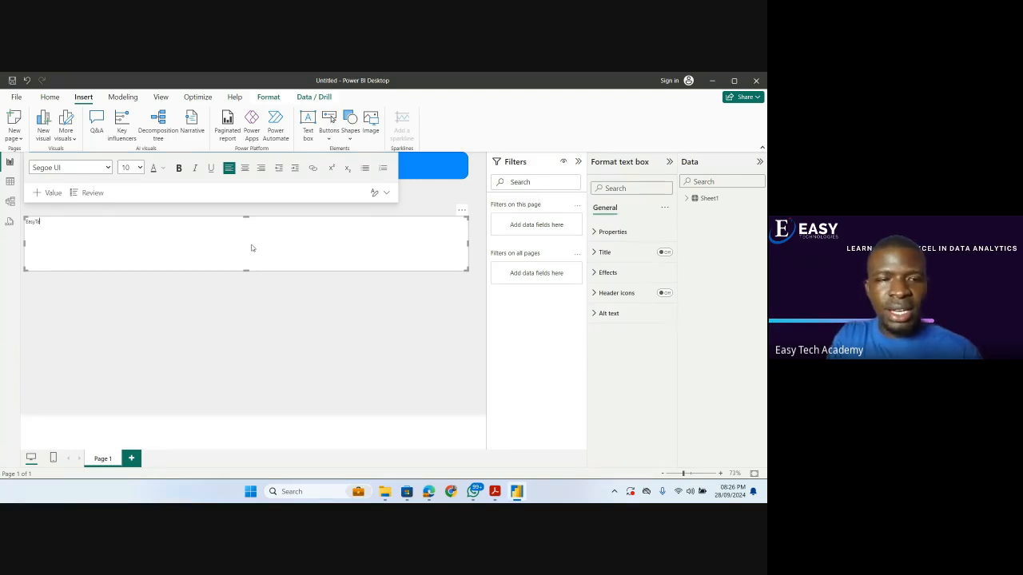
{"action": "type", "text": "ch Academy"}
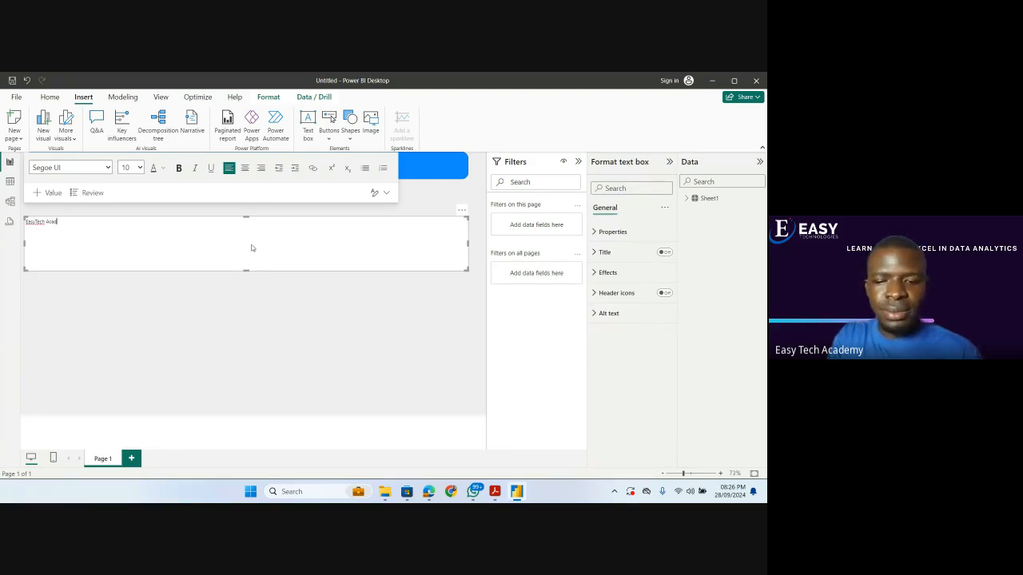
{"action": "type", "text": "Sales Dashboard"}
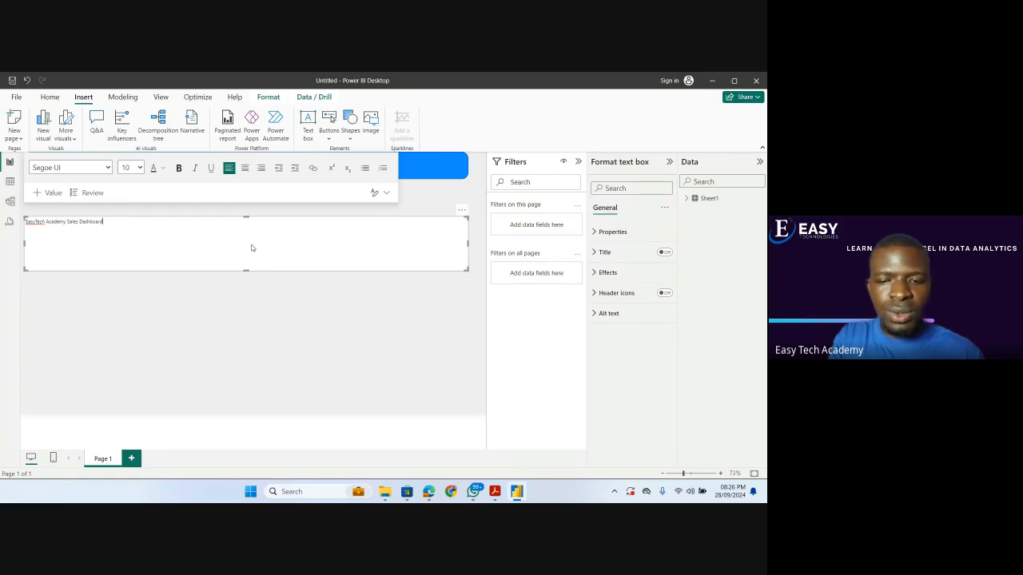
{"action": "type", "text": " (20"}
{"action": "type", "text": "20)"}
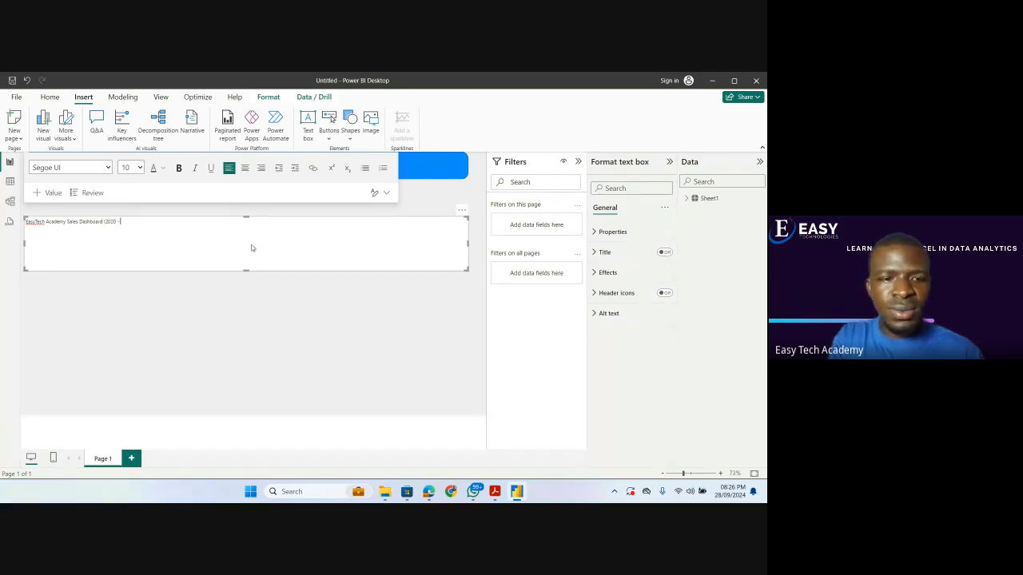
{"action": "type", "text": " 2021"}
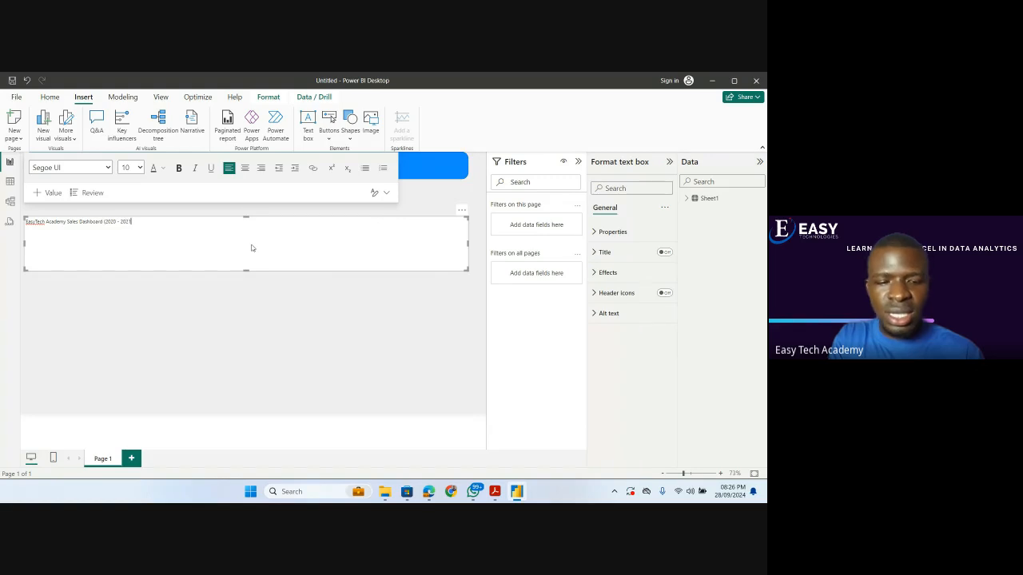
{"action": "type", "text": ")"}
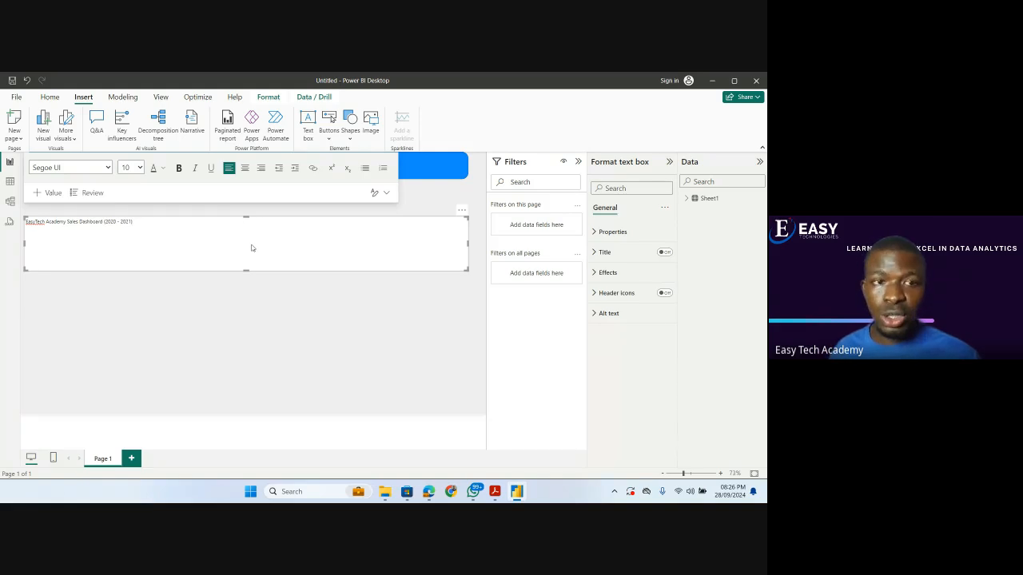
Format the whole dashboard title text as size 28, bold and white.
{"action": "key", "text": "ctrl+a"}
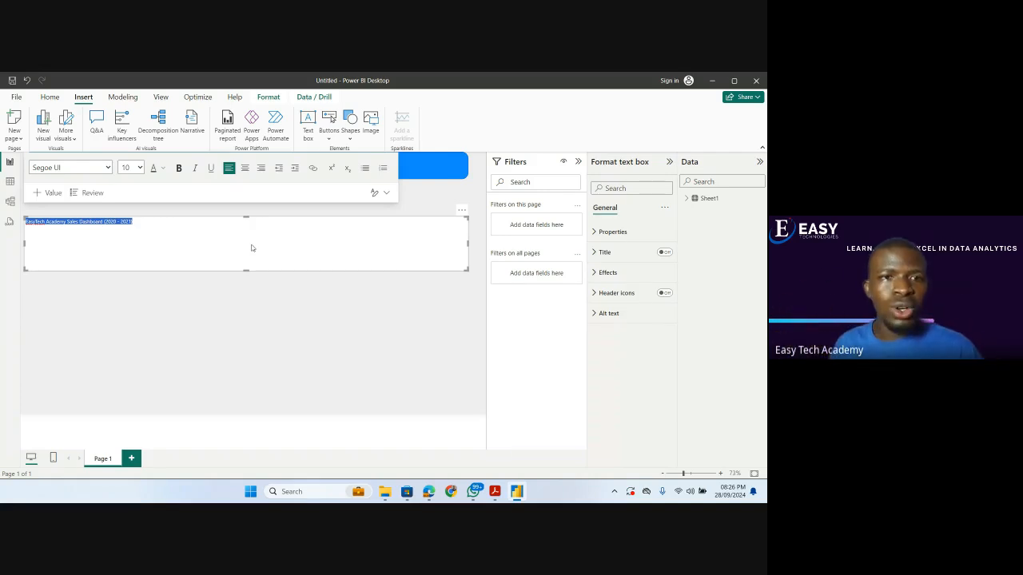
{"action": "left_click", "coordinate": [139, 169]}
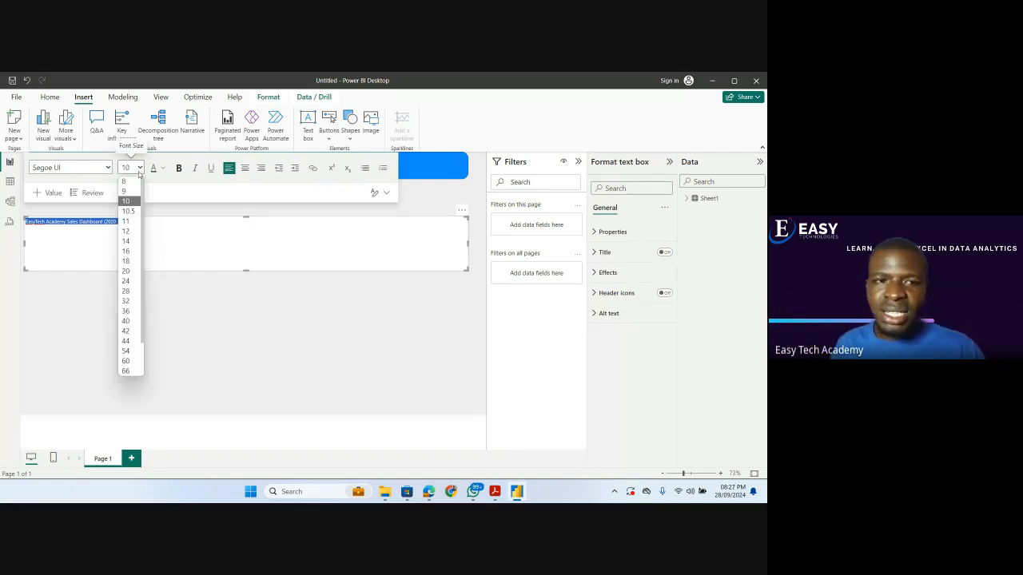
{"action": "left_click", "coordinate": [138, 291]}
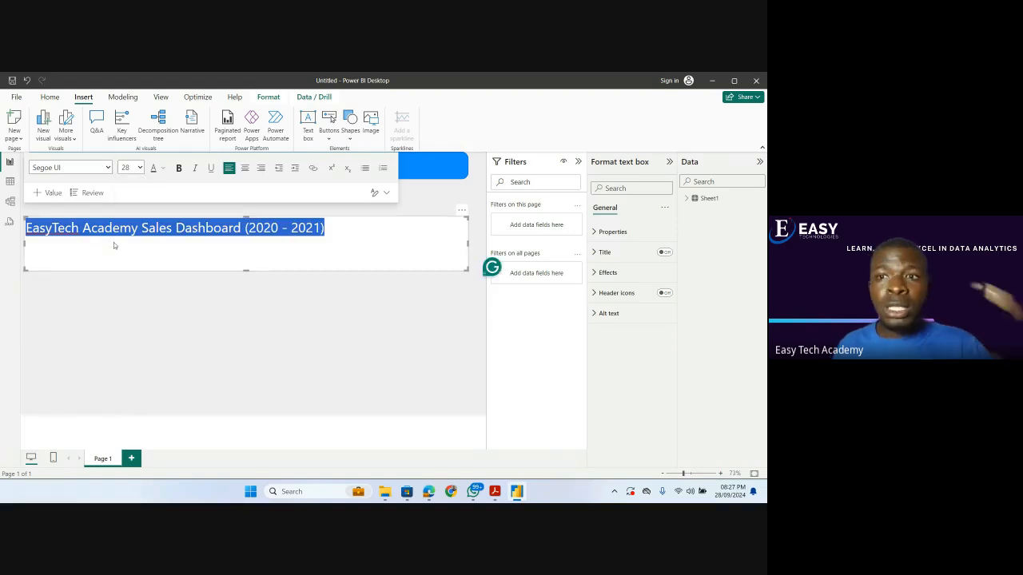
{"action": "left_click", "coordinate": [178, 168]}
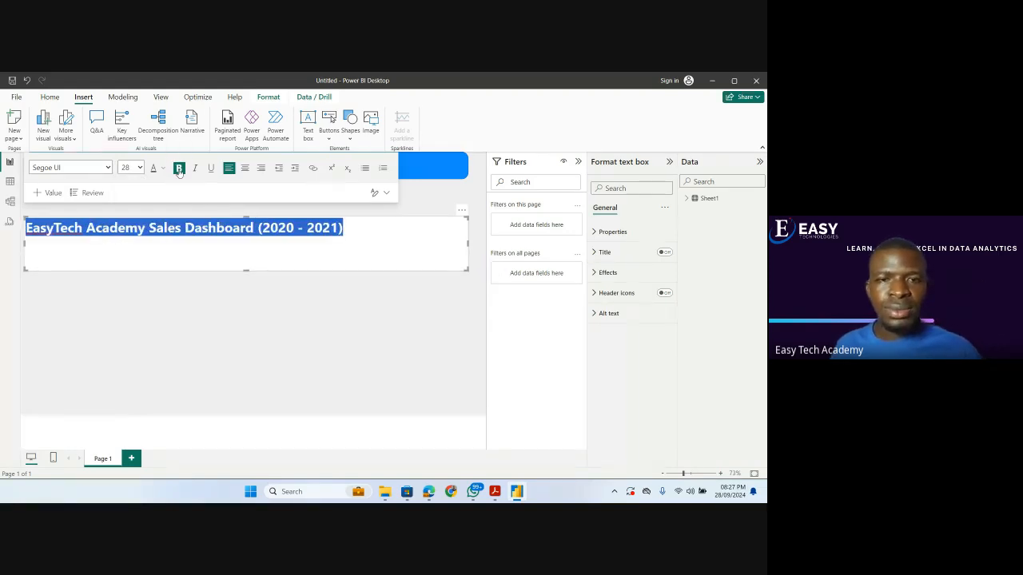
{"action": "left_click", "coordinate": [313, 303]}
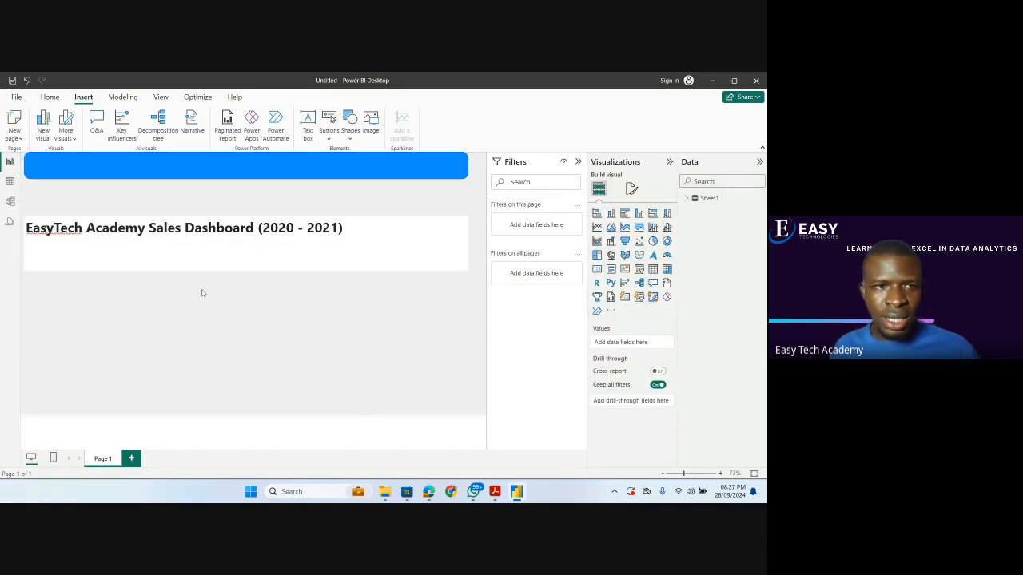
{"action": "triple_click", "coordinate": [196, 231]}
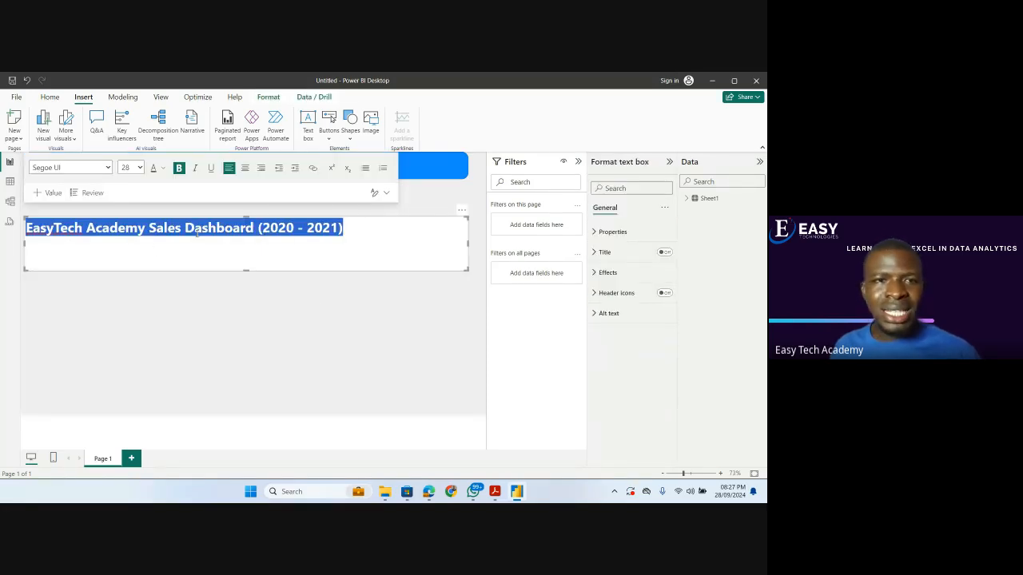
{"action": "left_click", "coordinate": [161, 169]}
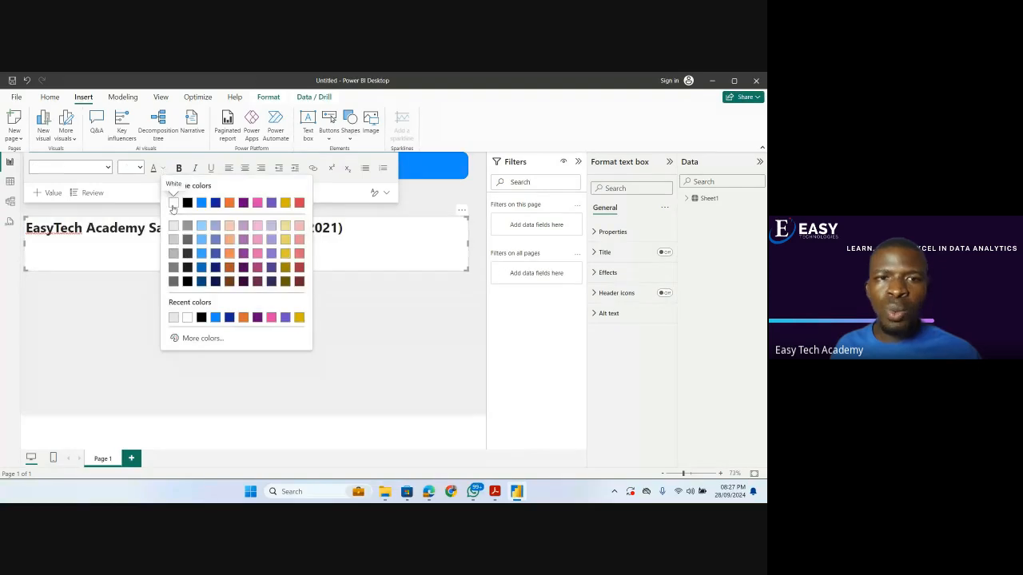
{"action": "left_click", "coordinate": [173, 206]}
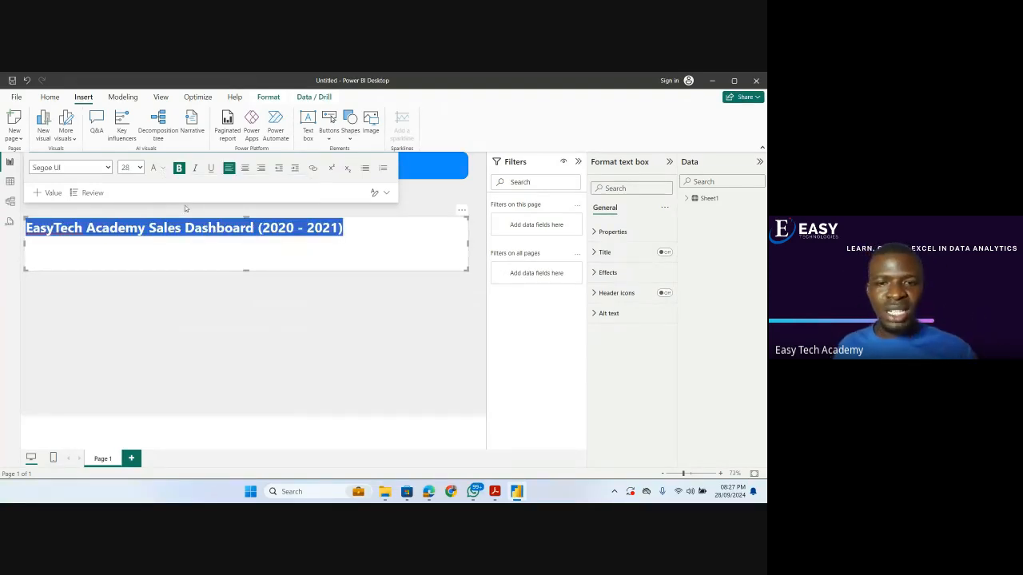
{"action": "mouse_move", "coordinate": [429, 493]}
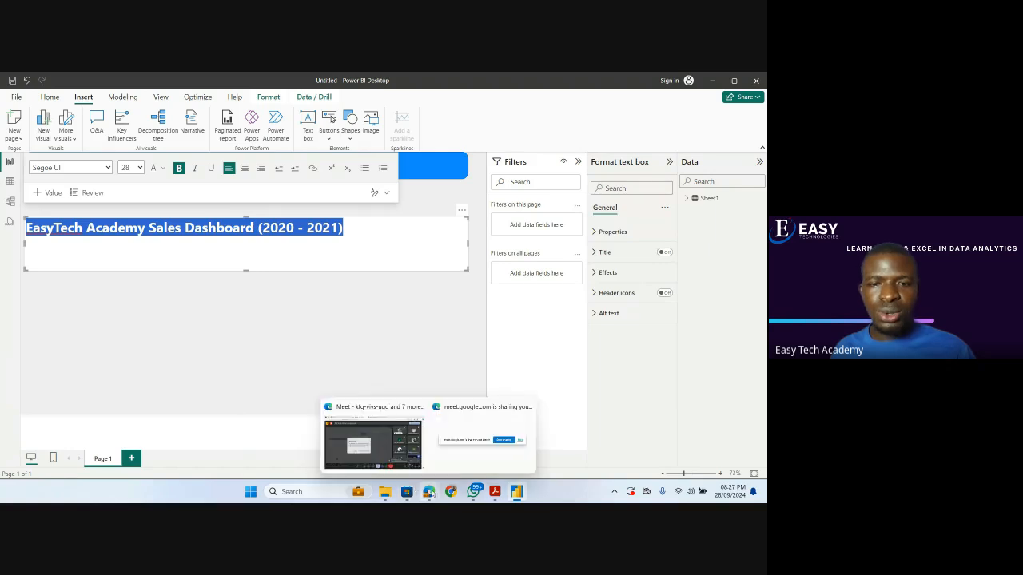
{"action": "left_click", "coordinate": [390, 448]}
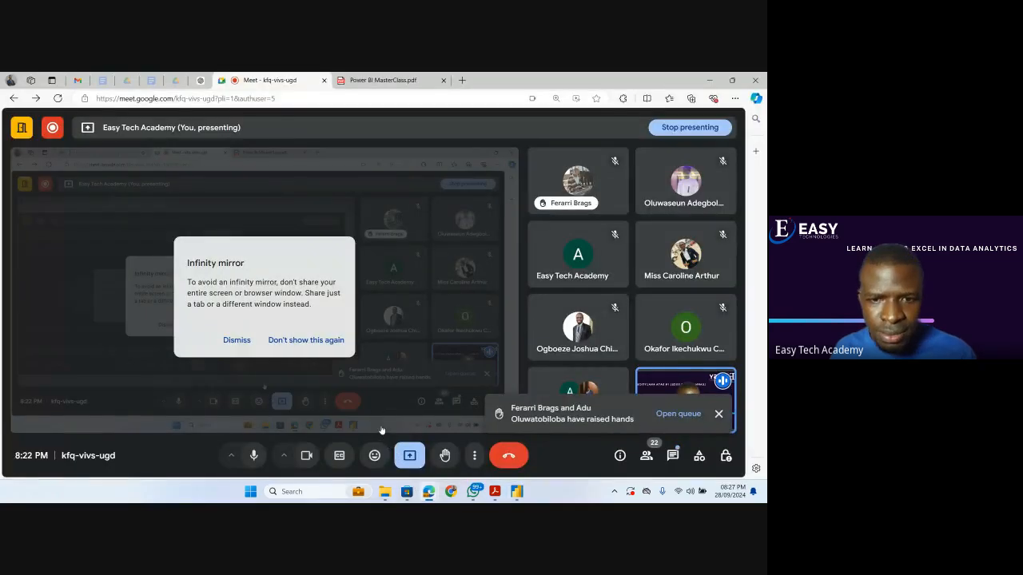
{"action": "left_click", "coordinate": [716, 417]}
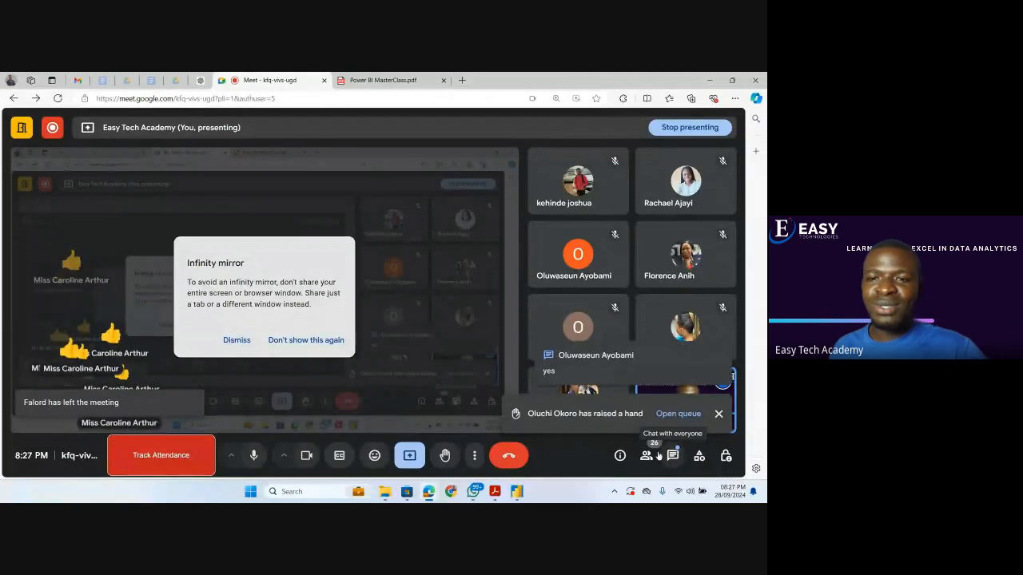
{"action": "mouse_move", "coordinate": [527, 492]}
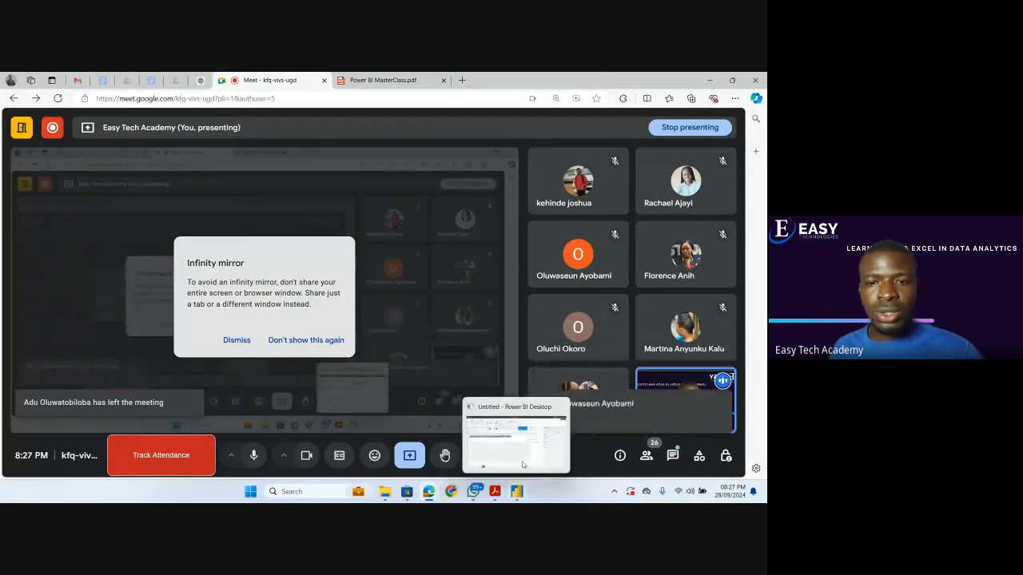
{"action": "left_click", "coordinate": [525, 452]}
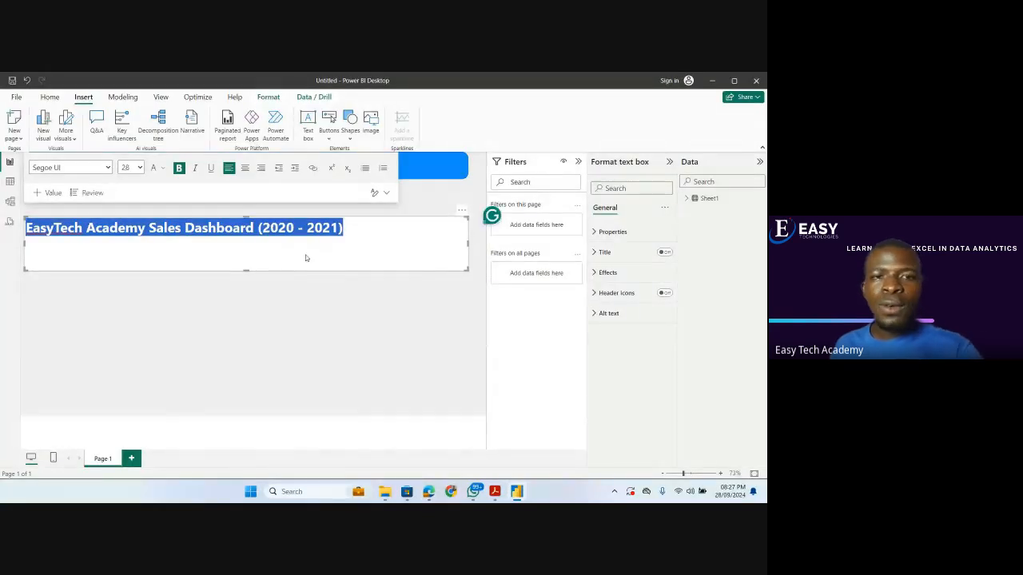
Turn off the title text box's background, then resize and position the box so the title sits on the blue banner.
{"action": "left_click", "coordinate": [313, 313]}
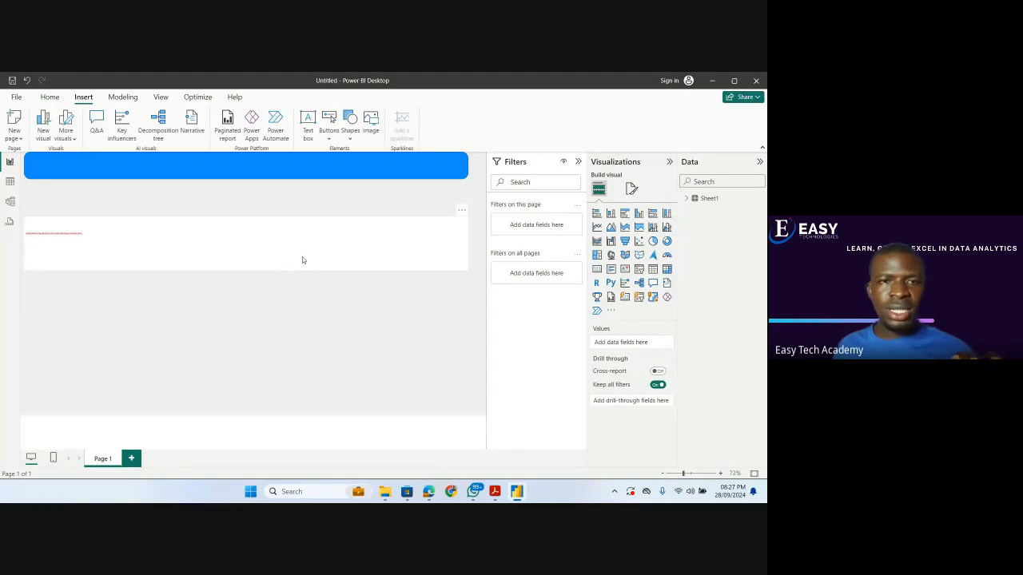
{"action": "left_click", "coordinate": [338, 251]}
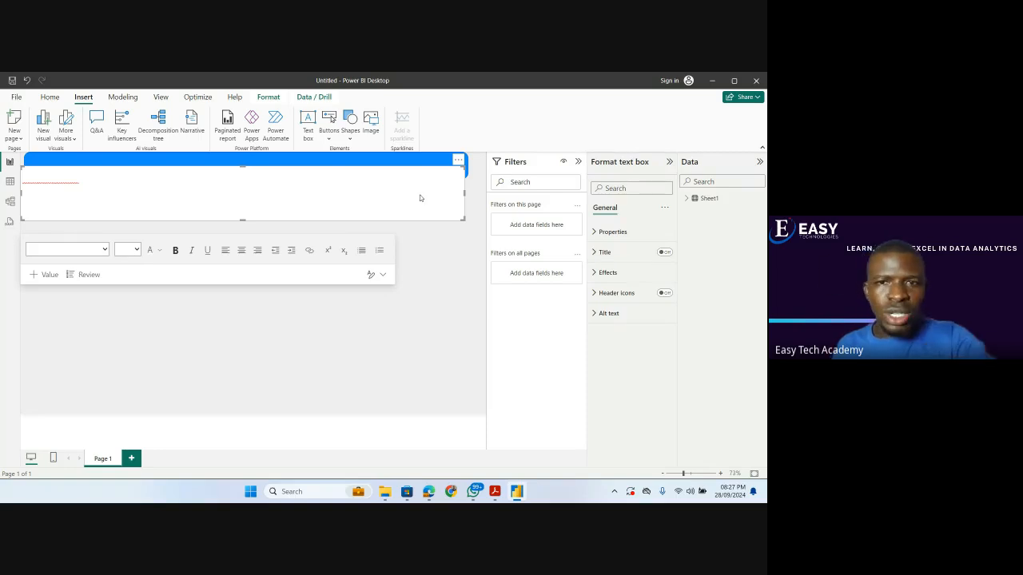
{"action": "left_click", "coordinate": [594, 276]}
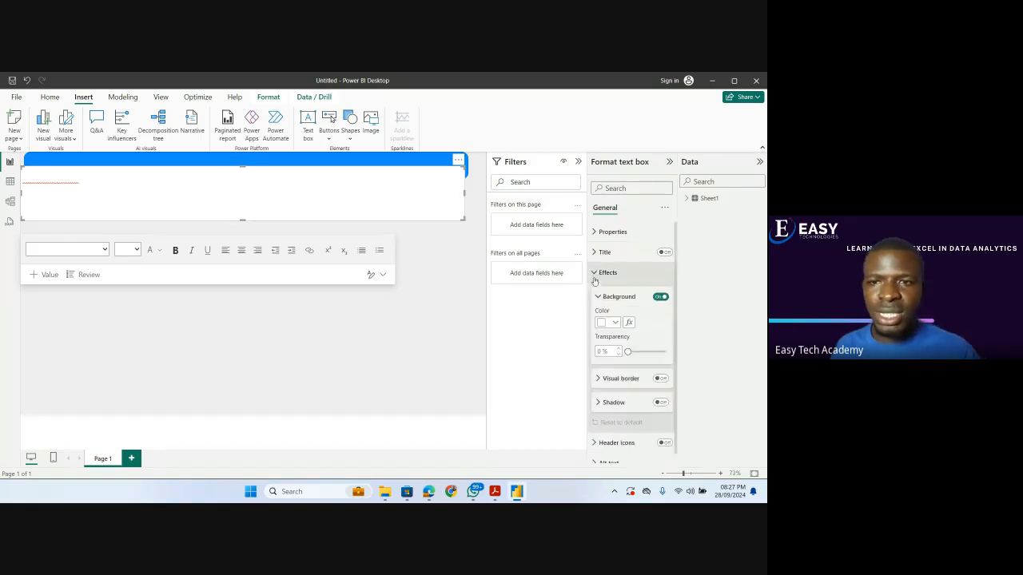
{"action": "left_click", "coordinate": [661, 298]}
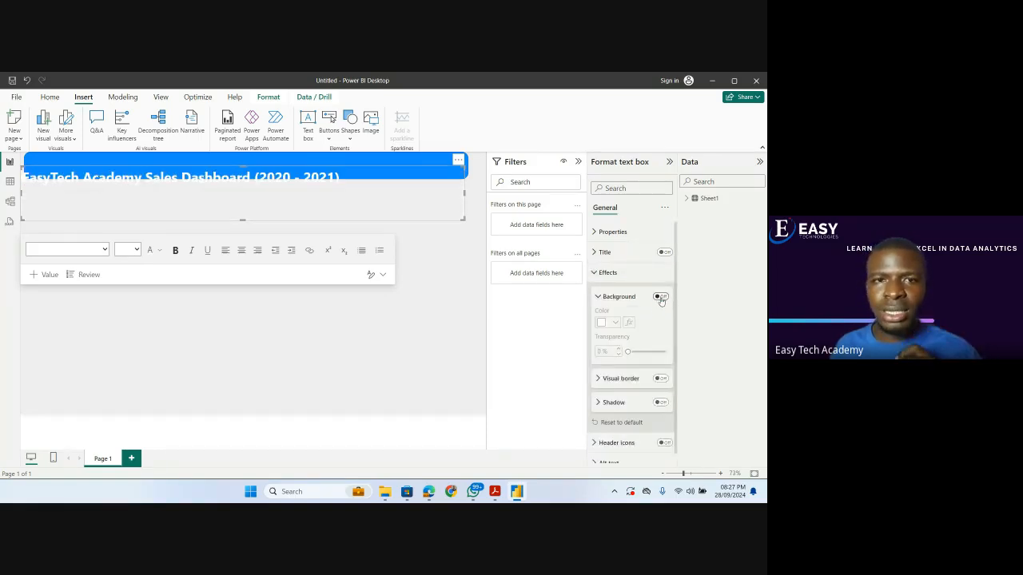
{"action": "left_click", "coordinate": [447, 201]}
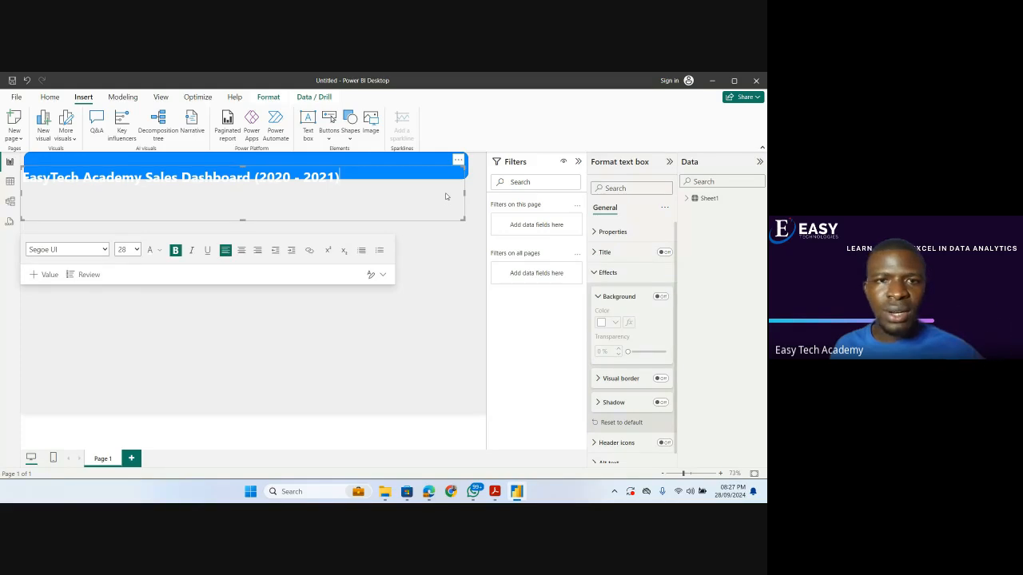
{"action": "left_click_drag", "start_coordinate": [464, 218], "coordinate": [481, 157]}
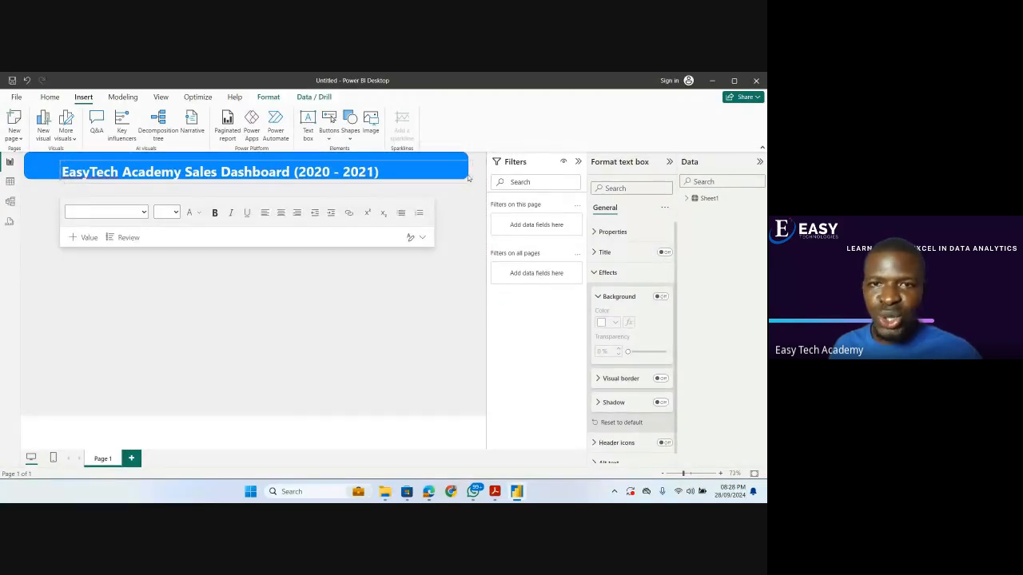
{"action": "mouse_move", "coordinate": [446, 193]}
{"action": "left_mouse_down"}
{"action": "mouse_move", "coordinate": [450, 181]}
{"action": "mouse_move", "coordinate": [460, 184]}
{"action": "left_mouse_up"}
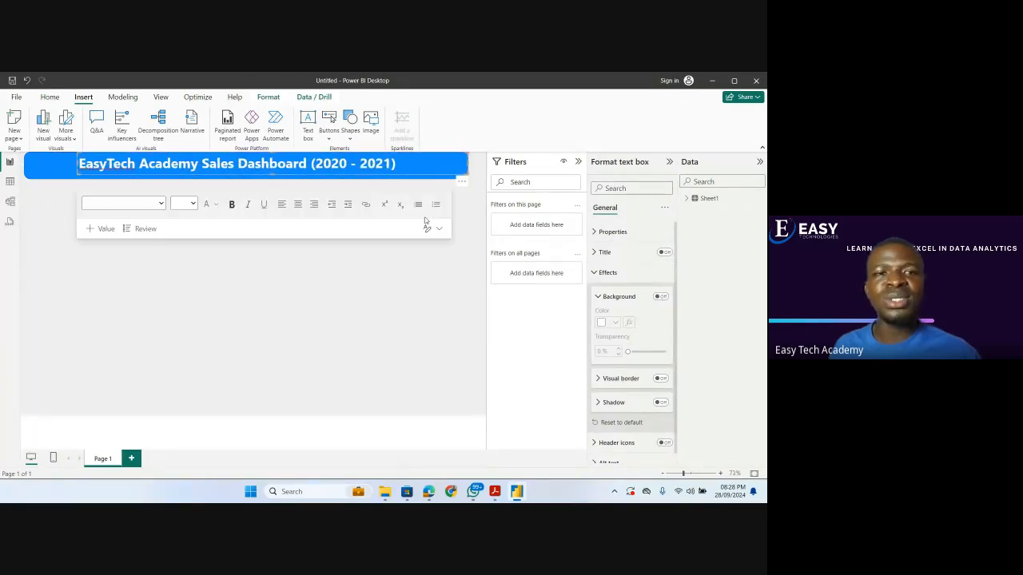
{"action": "left_click", "coordinate": [415, 266]}
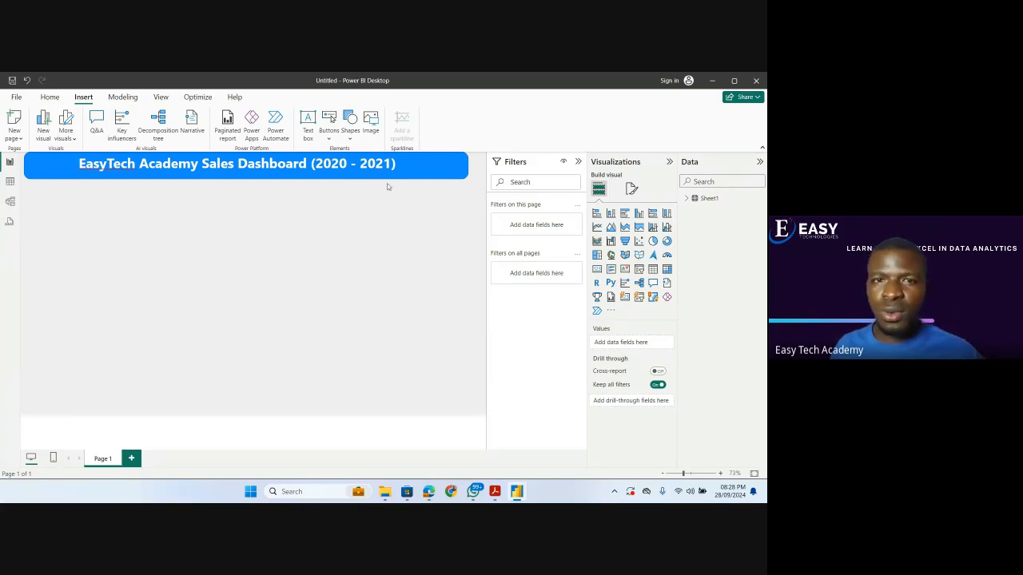
Insert the Logo image from the Power BI Training folder, shrink it and place it on the banner before the title.
{"action": "left_click", "coordinate": [370, 124]}
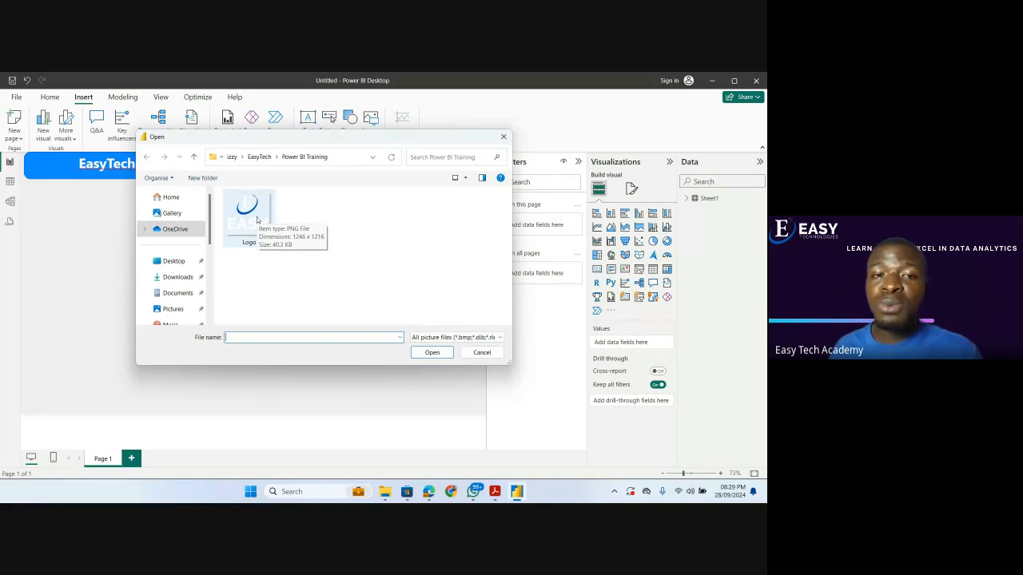
{"action": "left_click", "coordinate": [258, 221]}
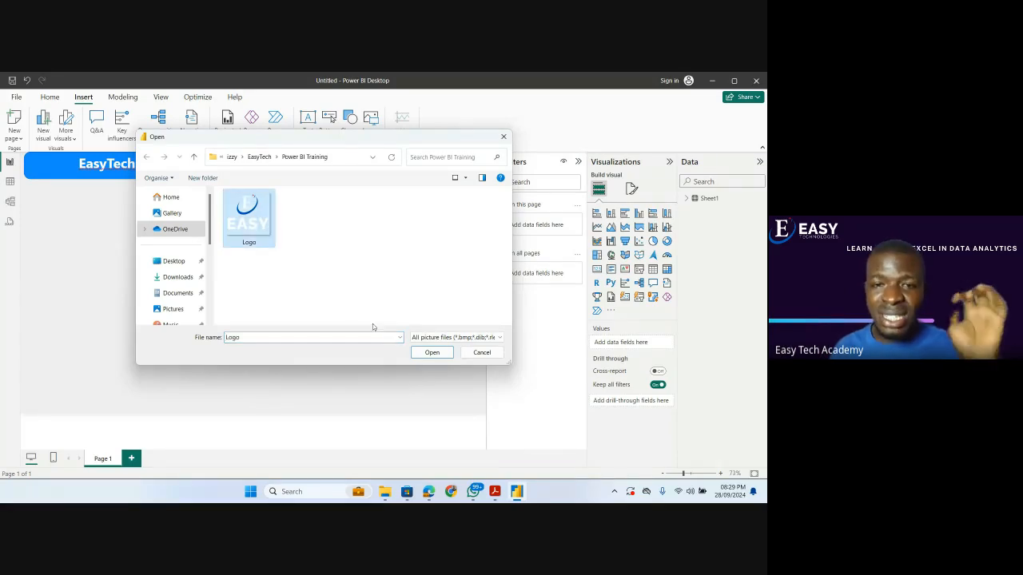
{"action": "left_click", "coordinate": [419, 353]}
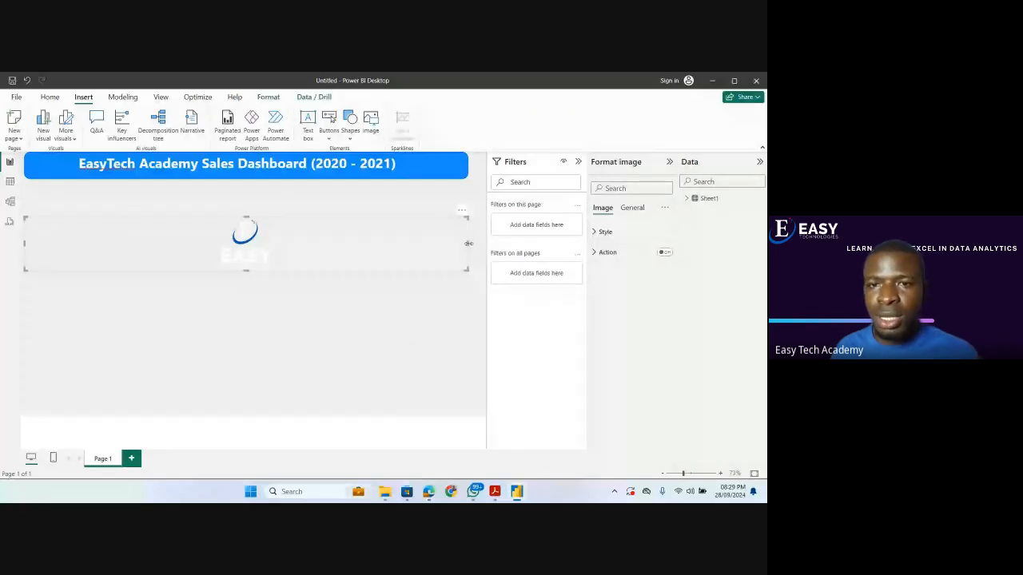
{"action": "left_click_drag", "start_coordinate": [468, 243], "coordinate": [64, 171]}
{"action": "left_click", "coordinate": [112, 247]}
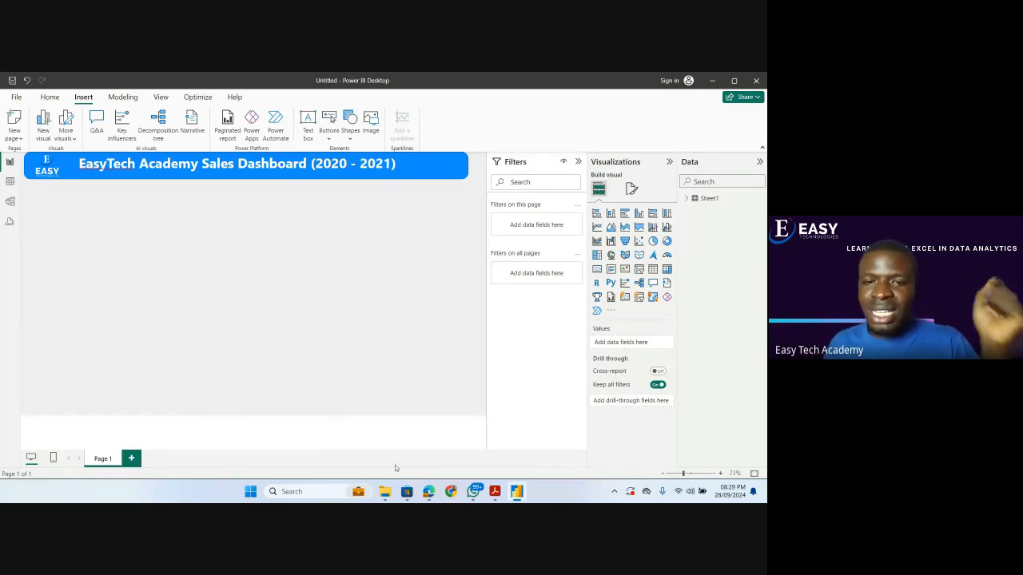
Switch to the Power BI MasterClass PDF, review the Target Questions page, and return to the Power BI report.
{"action": "mouse_move", "coordinate": [429, 494]}
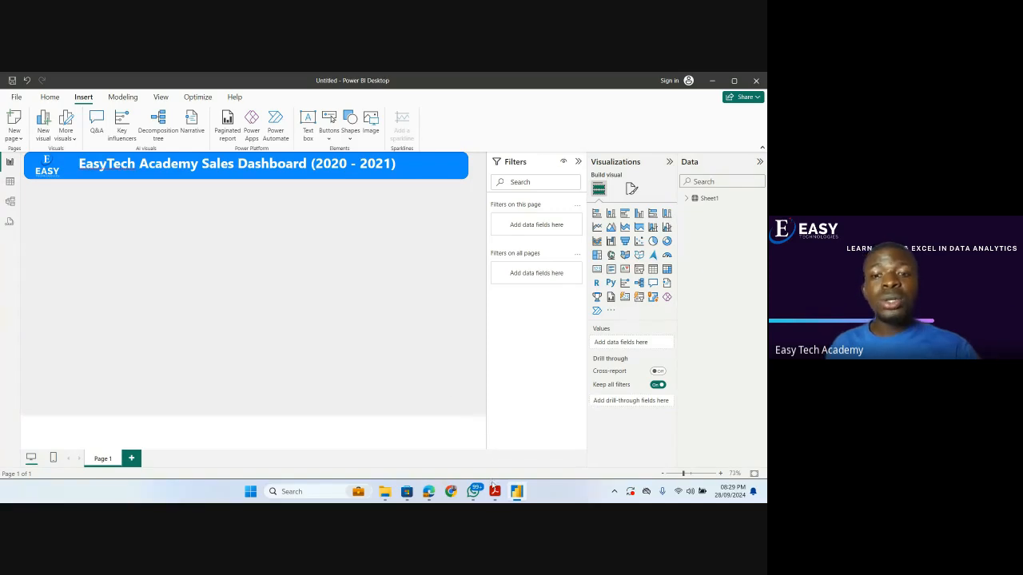
{"action": "left_click", "coordinate": [495, 492]}
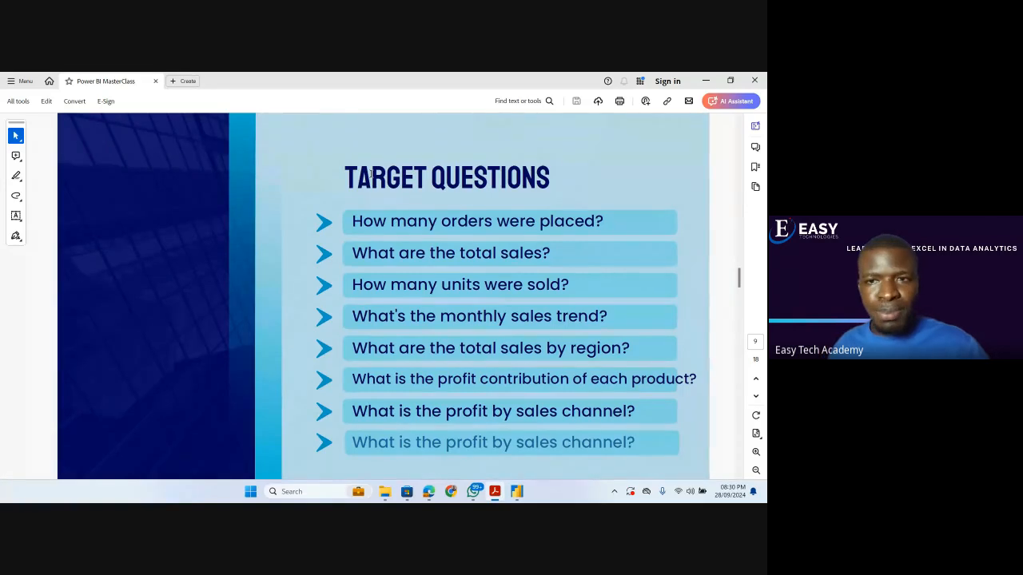
{"action": "left_click", "coordinate": [706, 81]}
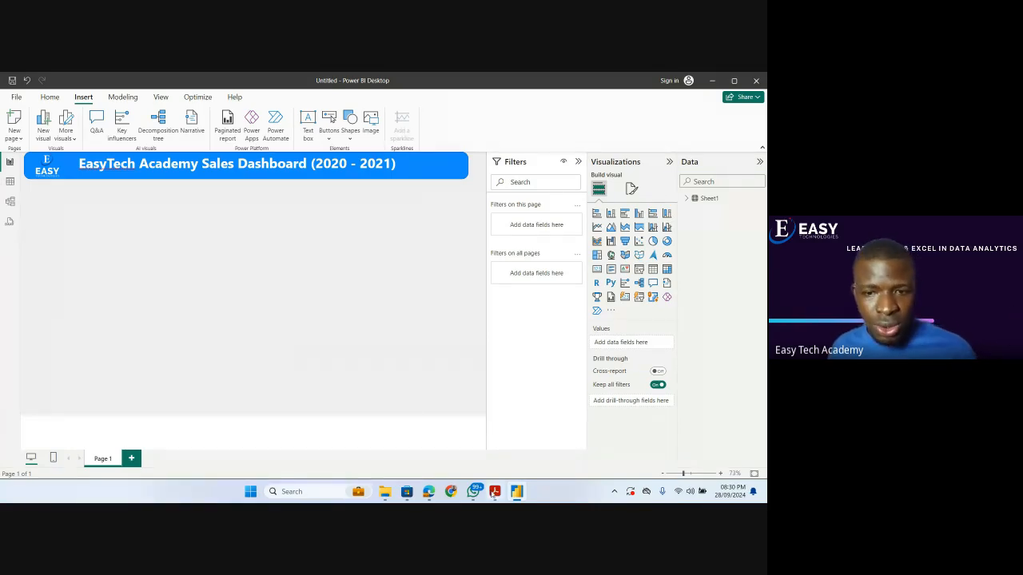
{"action": "mouse_move", "coordinate": [517, 492]}
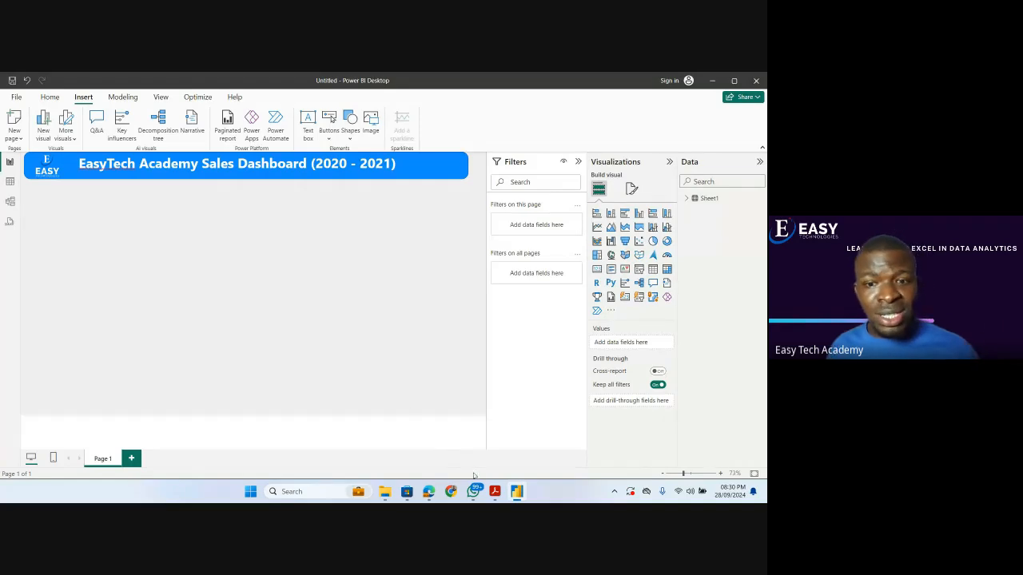
{"action": "left_click", "coordinate": [494, 491]}
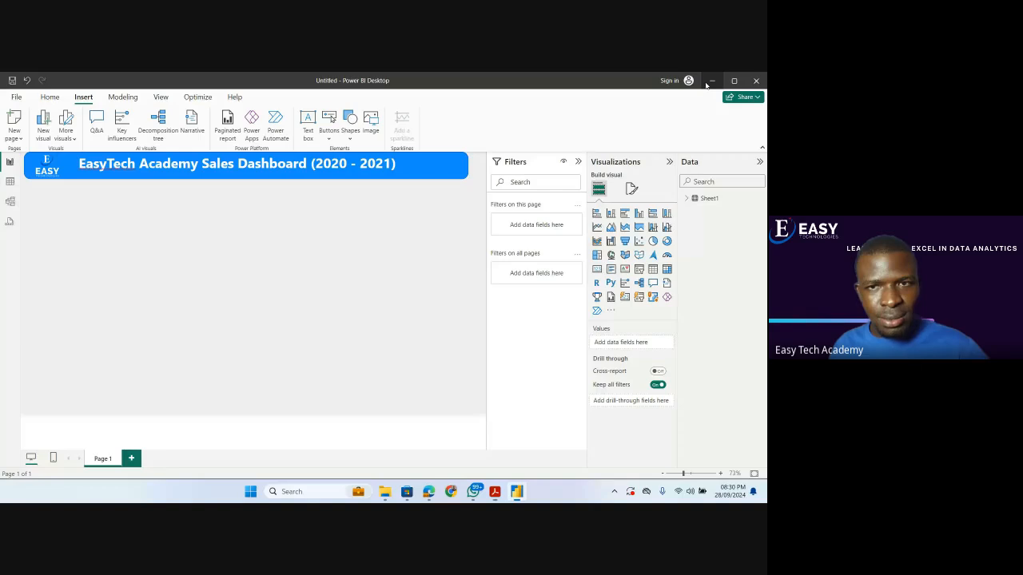
{"action": "left_click", "coordinate": [707, 81]}
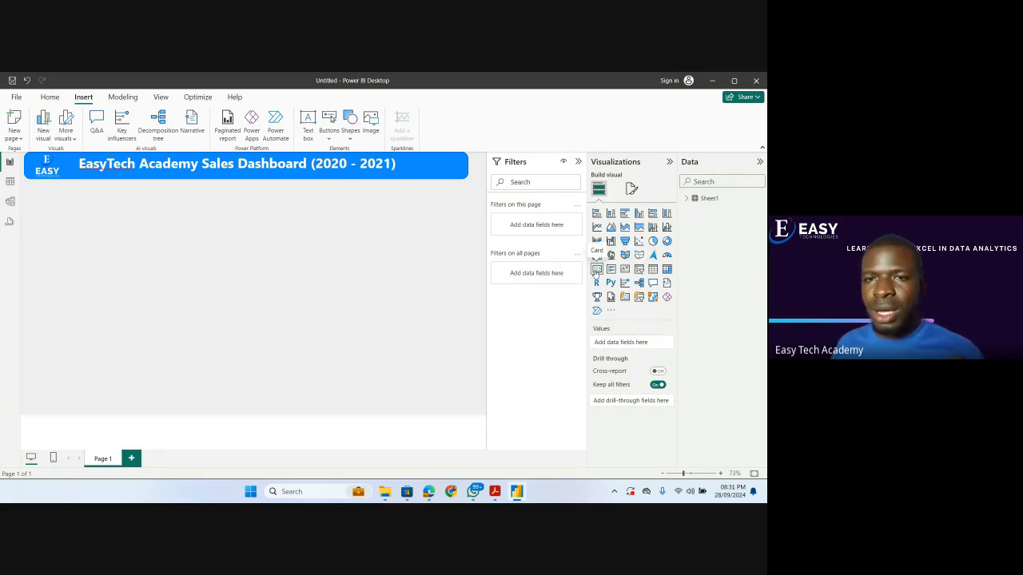
Add a card visual showing the Count of Retailer ID and shrink it to a small tile below the logo.
{"action": "left_click", "coordinate": [596, 270]}
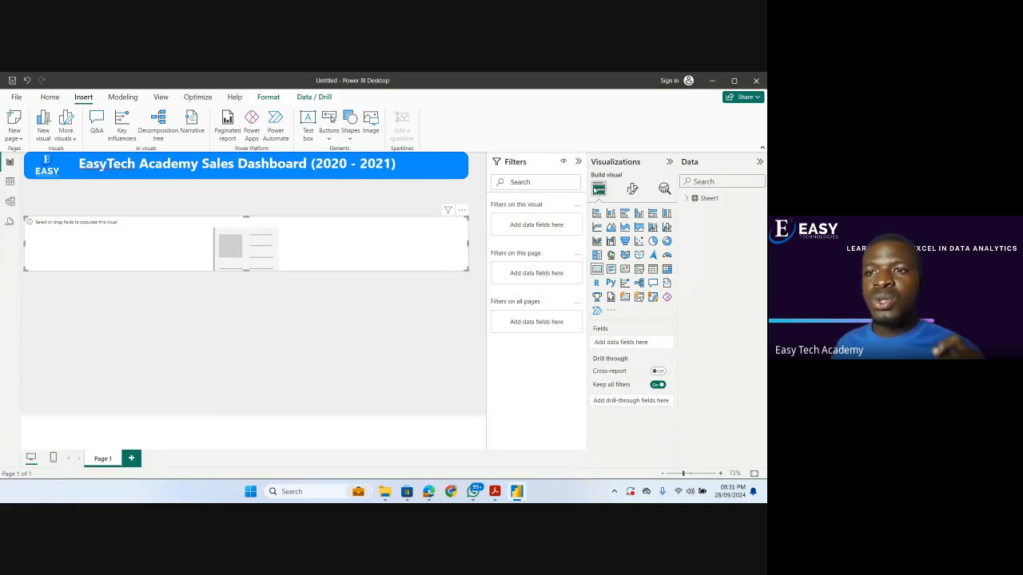
{"action": "left_click", "coordinate": [685, 199]}
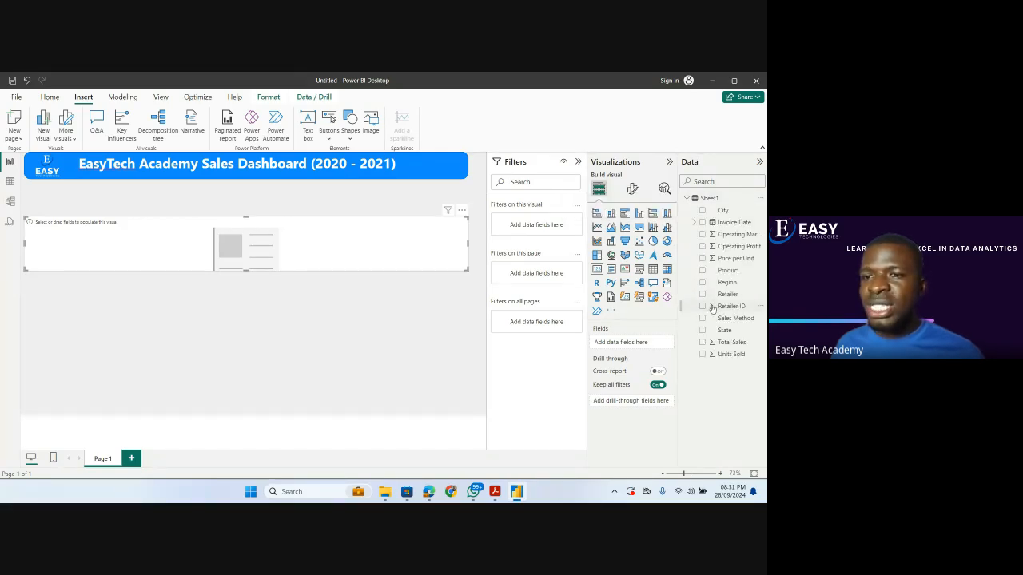
{"action": "left_click_drag", "start_coordinate": [709, 308], "coordinate": [627, 342]}
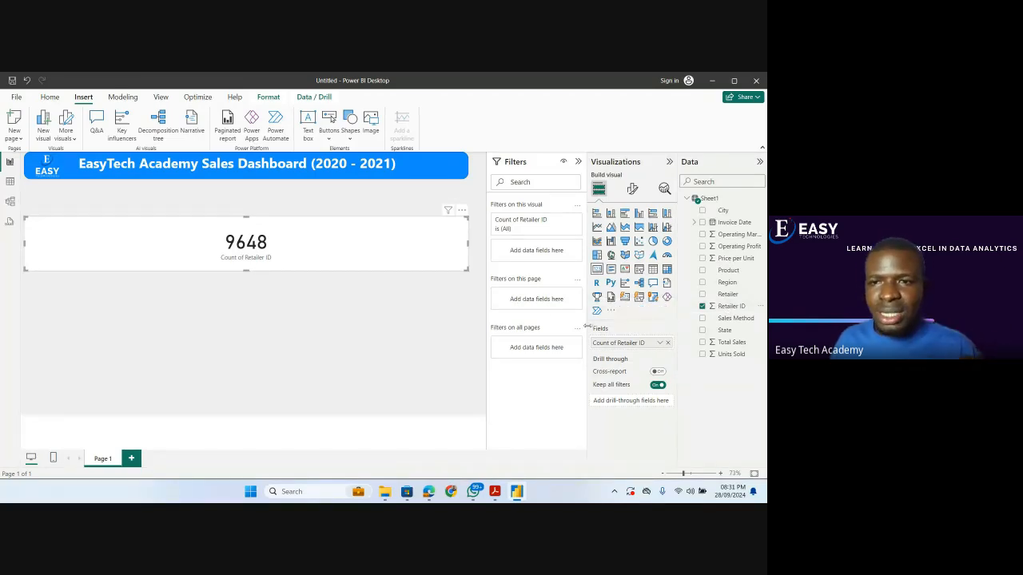
{"action": "left_click_drag", "start_coordinate": [466, 268], "coordinate": [93, 262]}
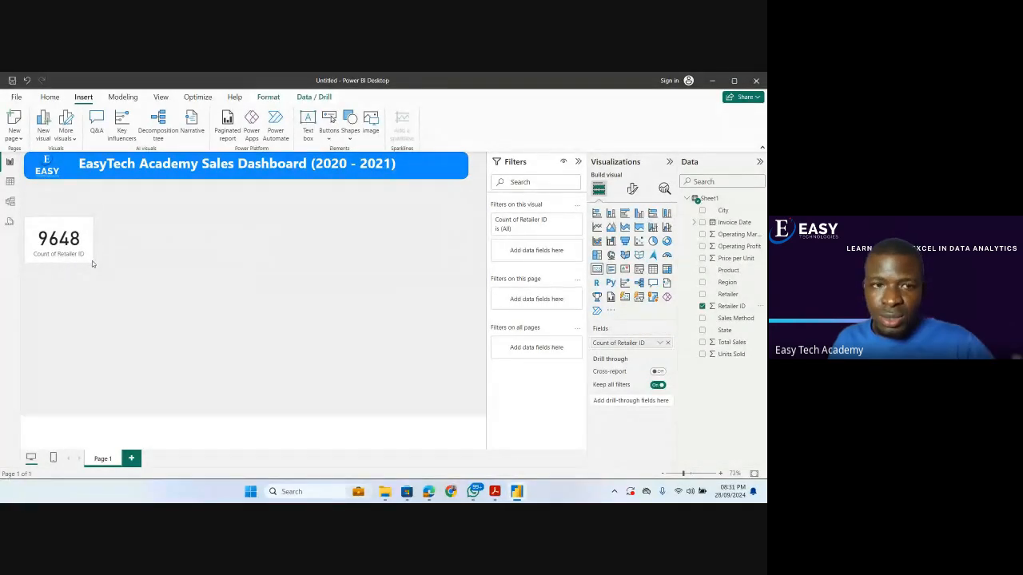
Move the Retailer ID count card up directly below the banner and turn off its category label.
{"action": "left_click_drag", "start_coordinate": [80, 249], "coordinate": [79, 219]}
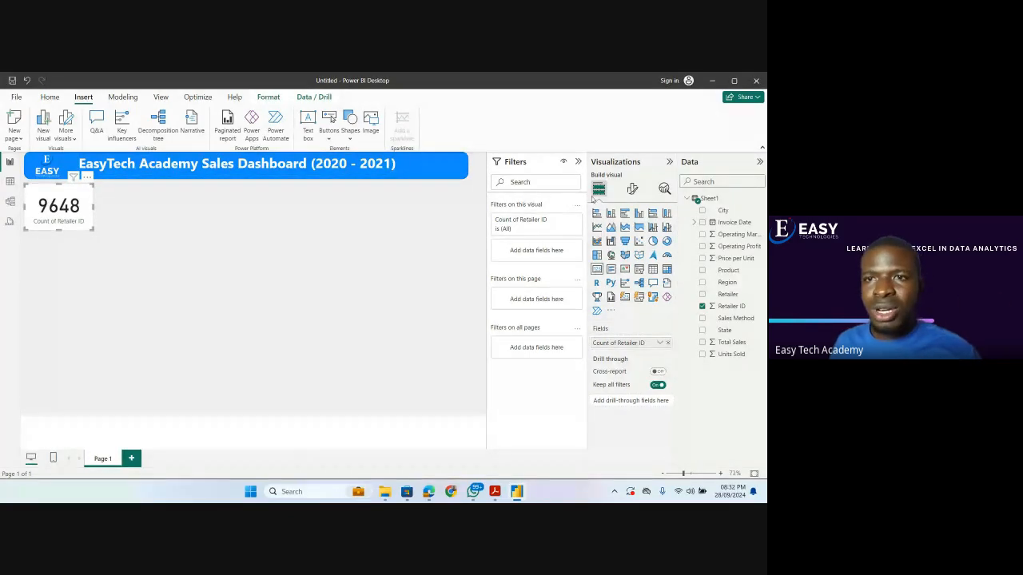
{"action": "left_click", "coordinate": [632, 189]}
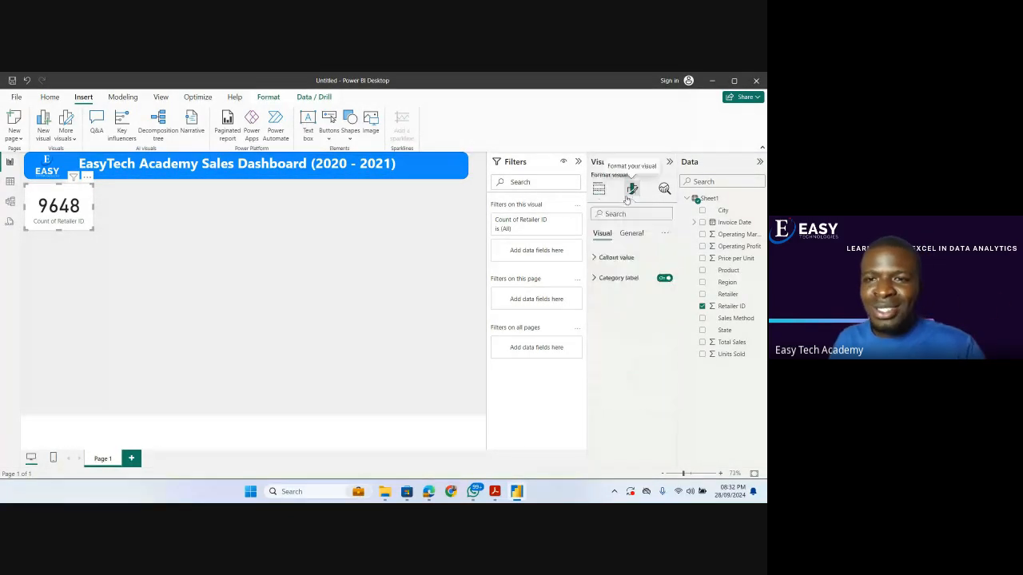
{"action": "left_click", "coordinate": [665, 278]}
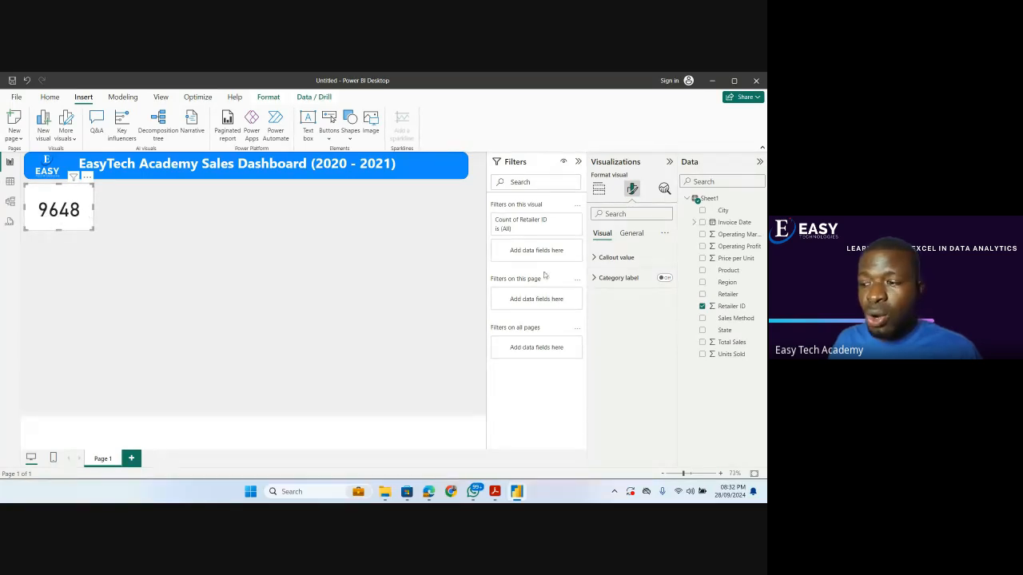
Turn on the Retailer ID count card's title and set the title text to "Total Order".
{"action": "left_click", "coordinate": [639, 234]}
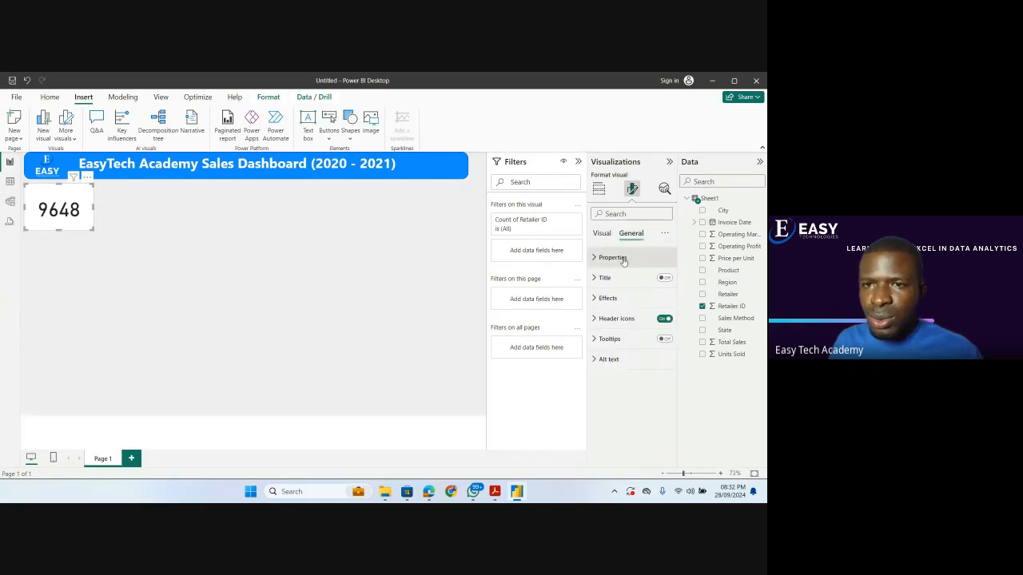
{"action": "left_click", "coordinate": [664, 277]}
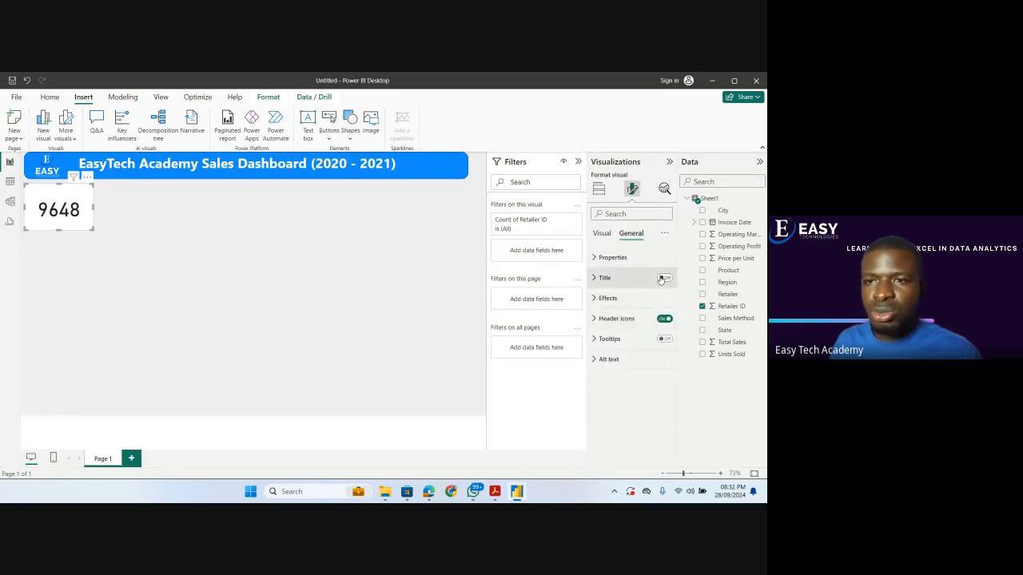
{"action": "left_click", "coordinate": [601, 278]}
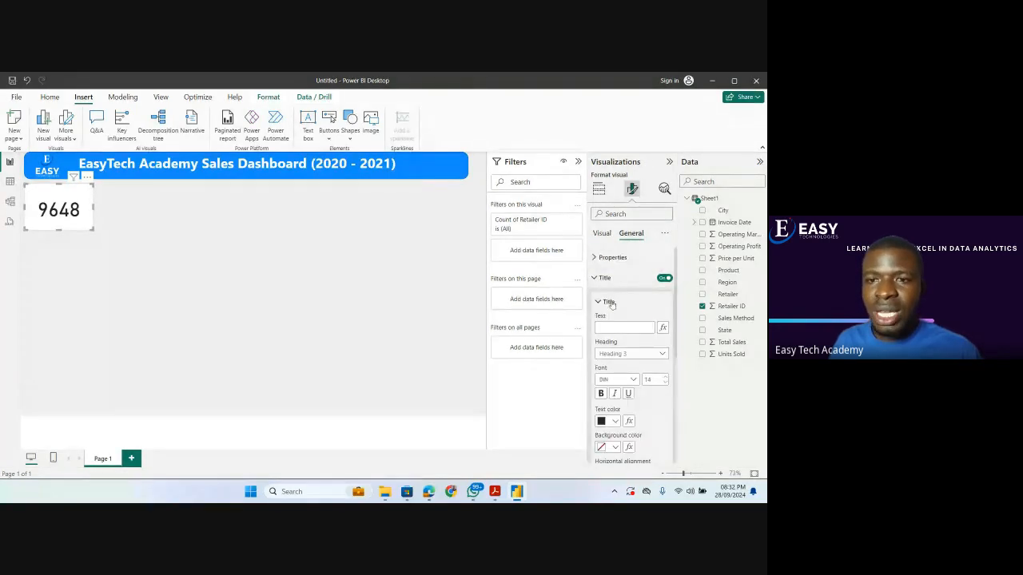
{"action": "left_click", "coordinate": [618, 327]}
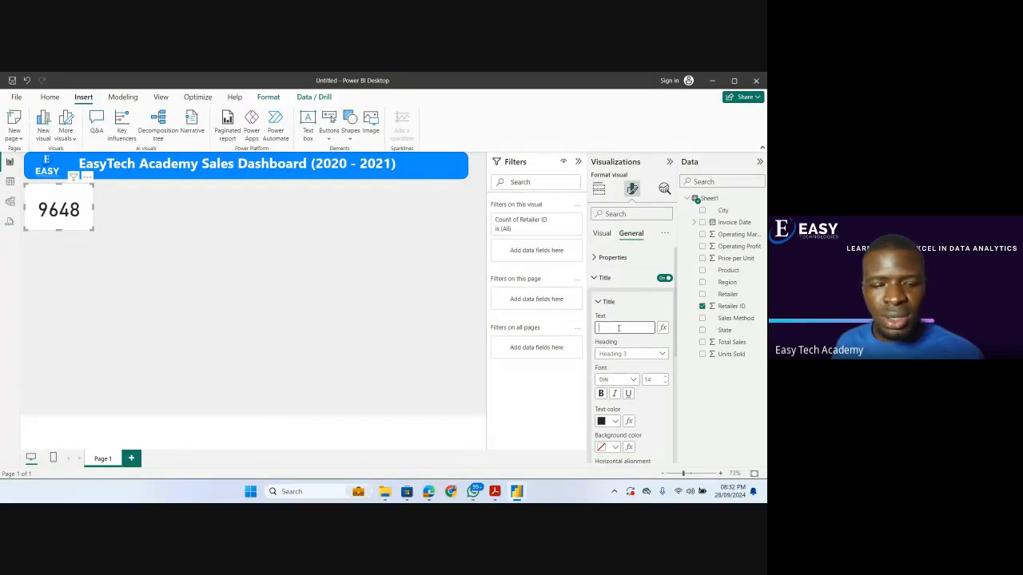
{"action": "type", "text": "T"}
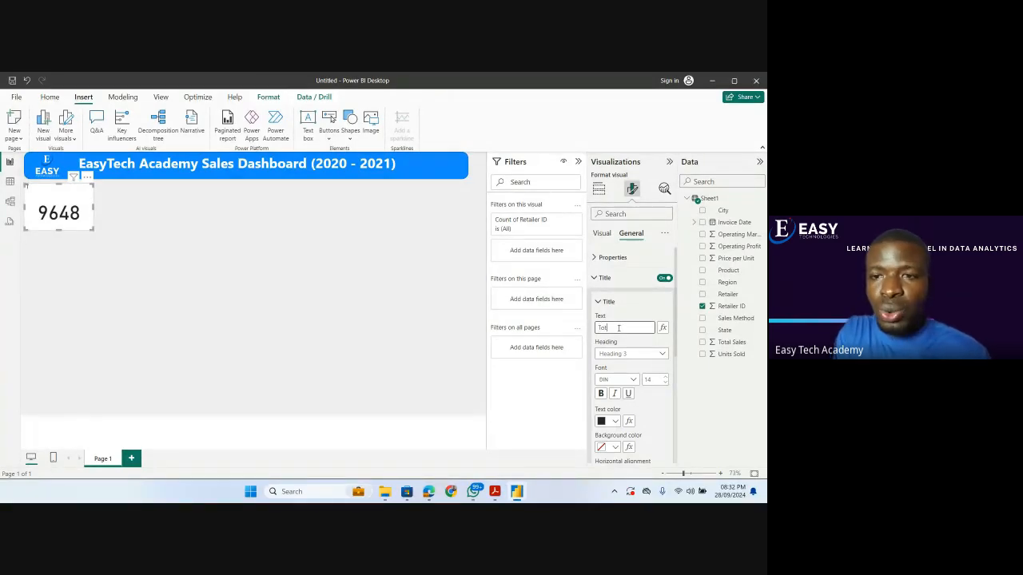
{"action": "type", "text": "ot"}
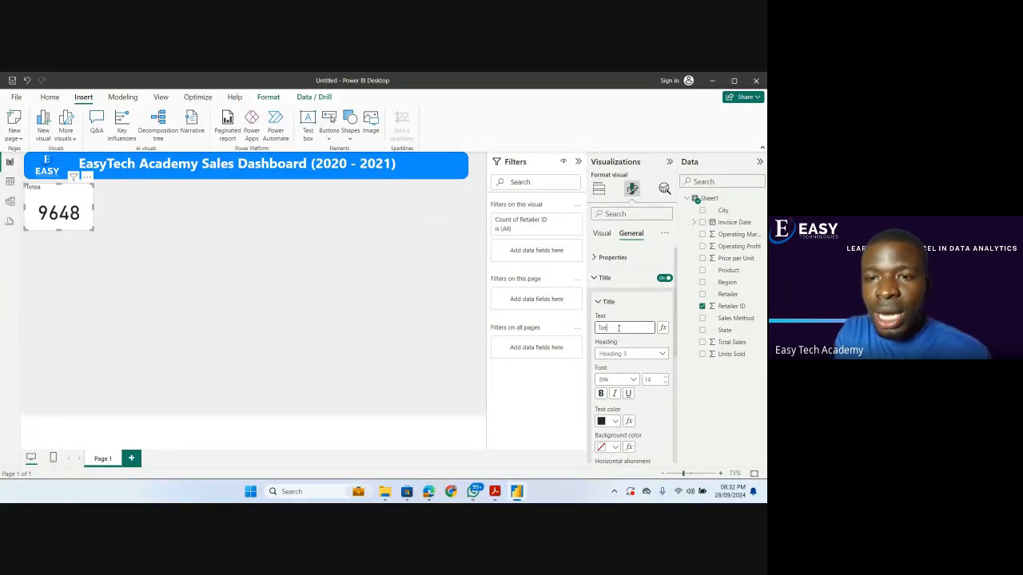
{"action": "type", "text": "al Order"}
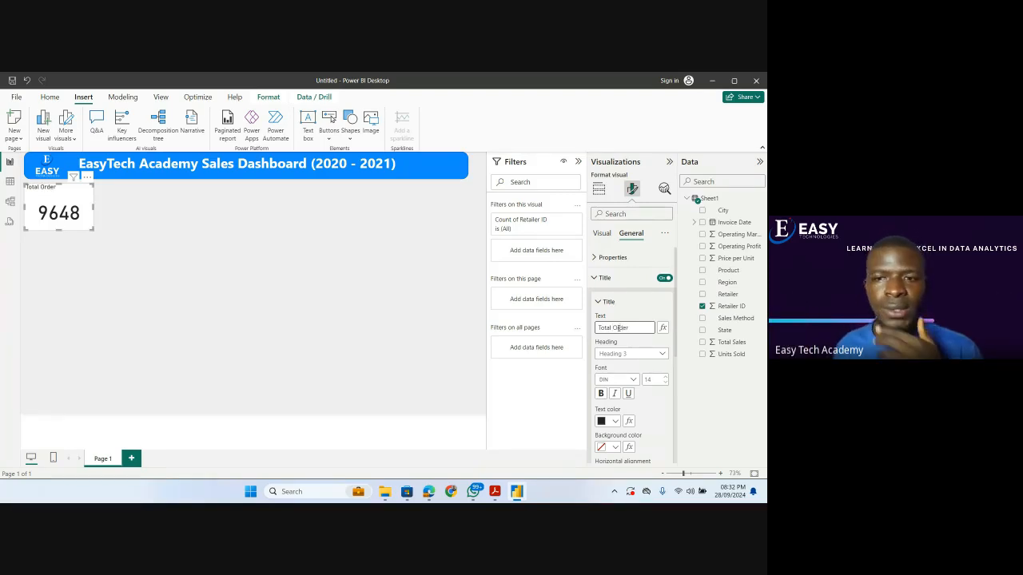
{"action": "left_click", "coordinate": [596, 278]}
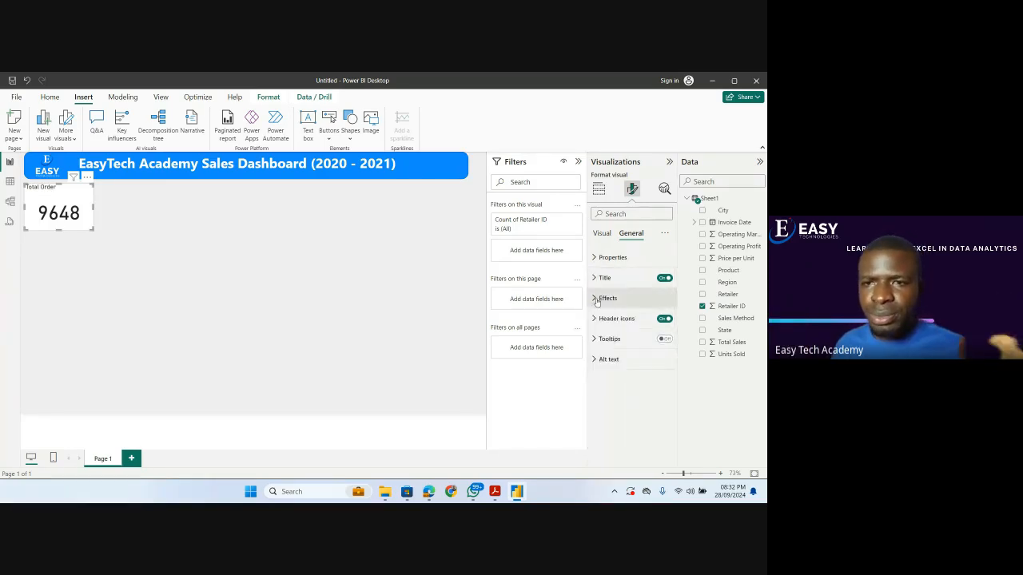
Turn on the Total Order card's visual border and shadow, and color the border blue #118DFF (Theme color 1).
{"action": "left_click", "coordinate": [601, 301]}
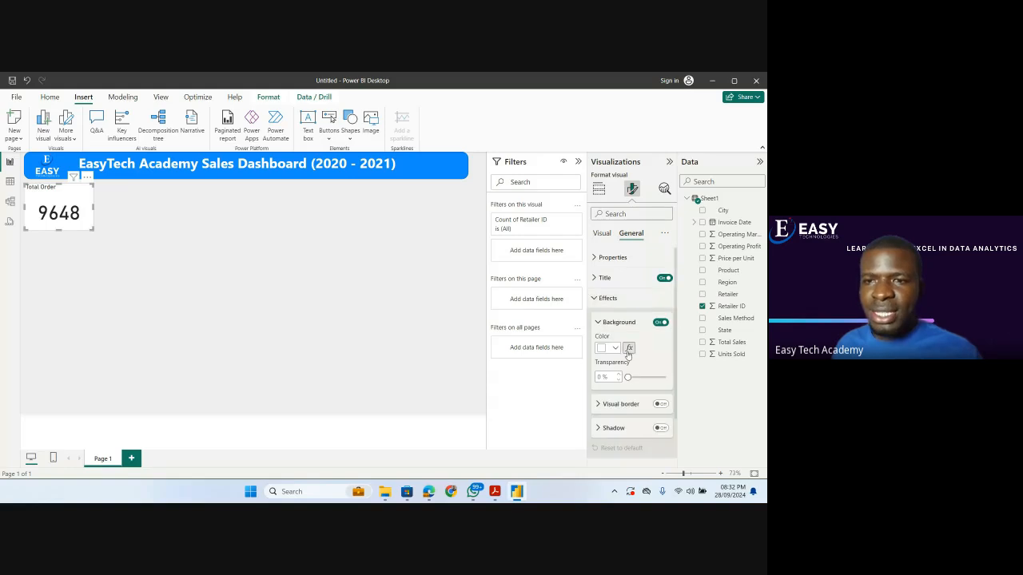
{"action": "left_click", "coordinate": [660, 405]}
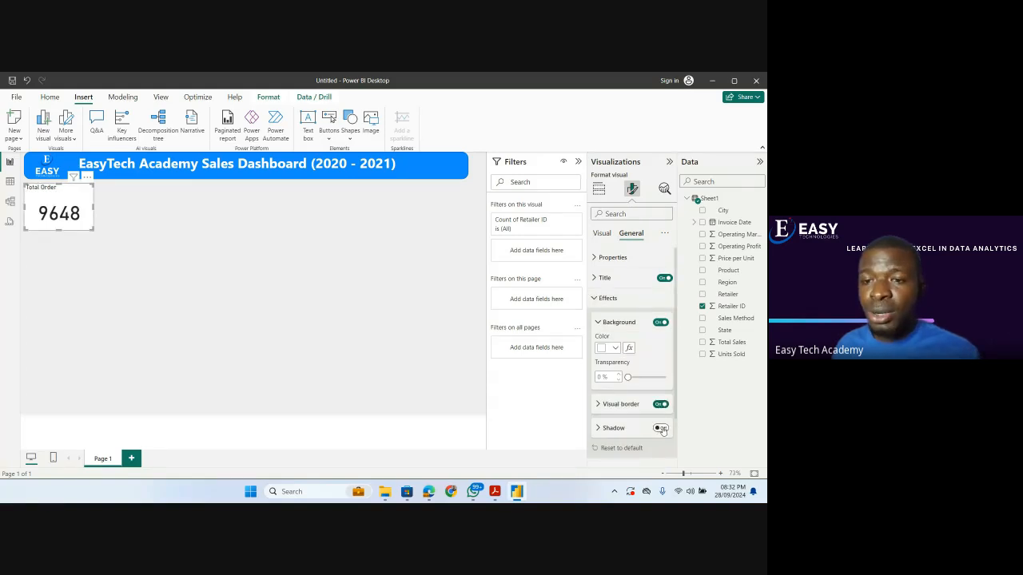
{"action": "left_click", "coordinate": [660, 430]}
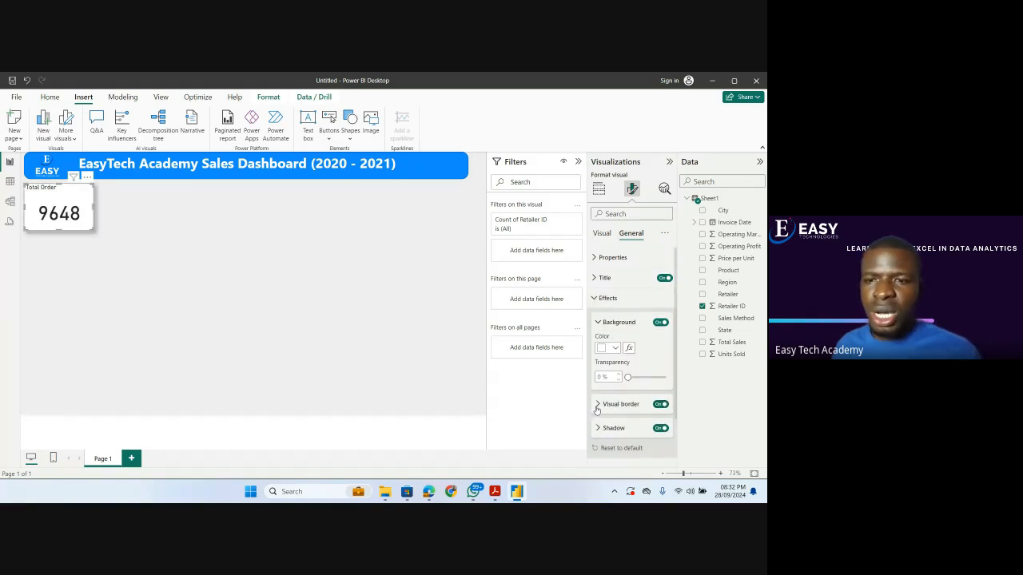
{"action": "left_click", "coordinate": [597, 404]}
{"action": "left_click", "coordinate": [611, 430]}
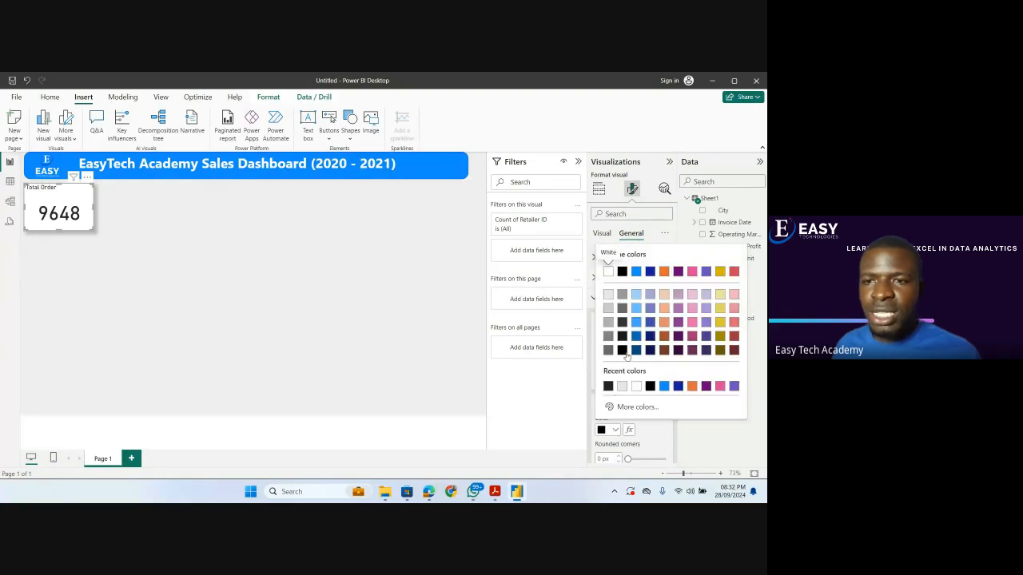
{"action": "left_click", "coordinate": [636, 272]}
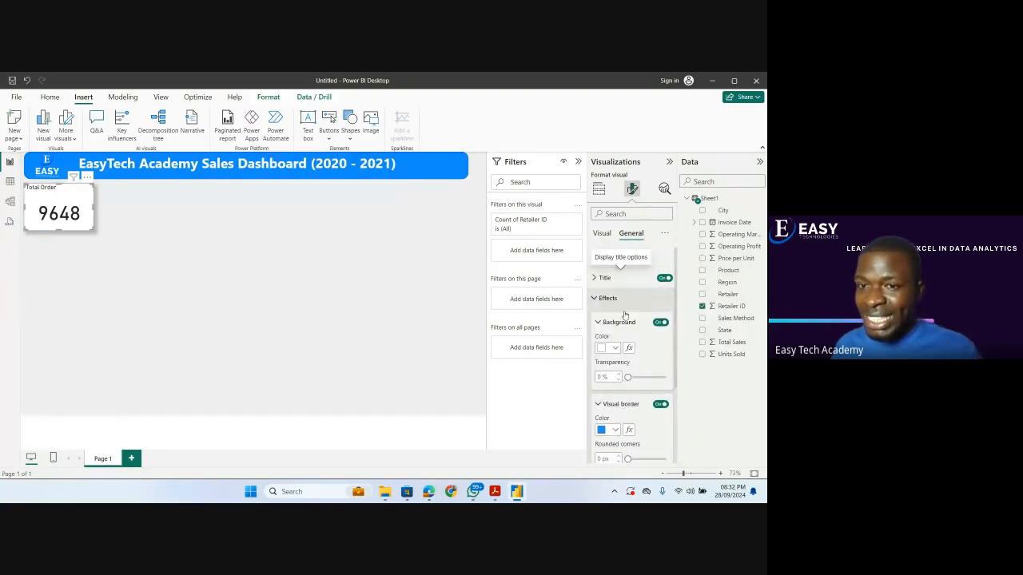
Set the Total Order card's shadow to an Inside offset in the same blue, and reduce the card's height slightly.
{"action": "scroll", "coordinate": [617, 357], "scroll_direction": "down", "scroll_amount": 2}
{"action": "left_click", "coordinate": [597, 373]}
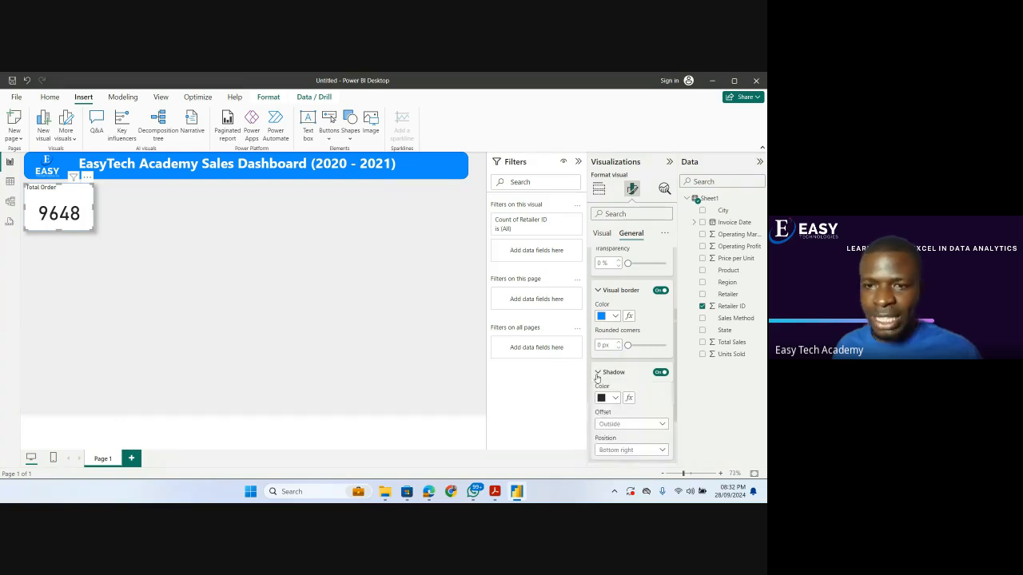
{"action": "left_click", "coordinate": [617, 424]}
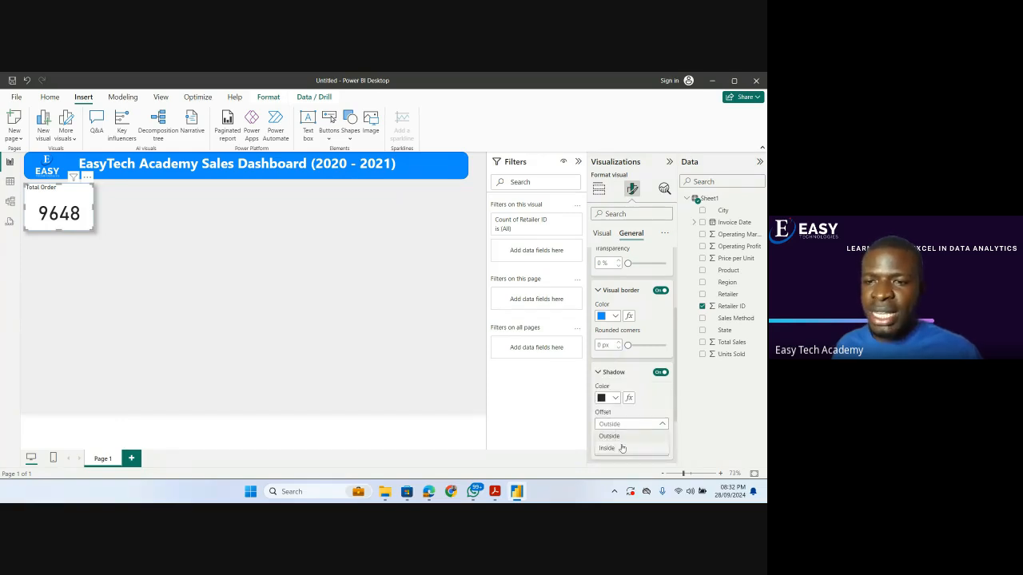
{"action": "left_click", "coordinate": [622, 448]}
{"action": "left_click", "coordinate": [613, 398]}
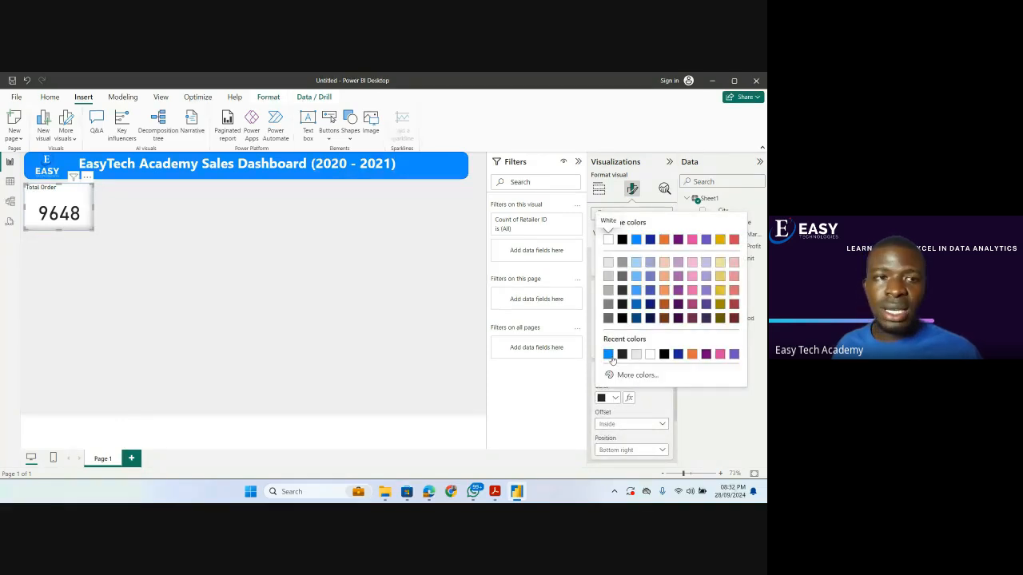
{"action": "left_click", "coordinate": [609, 355]}
{"action": "left_click_drag", "start_coordinate": [91, 227], "coordinate": [91, 220]}
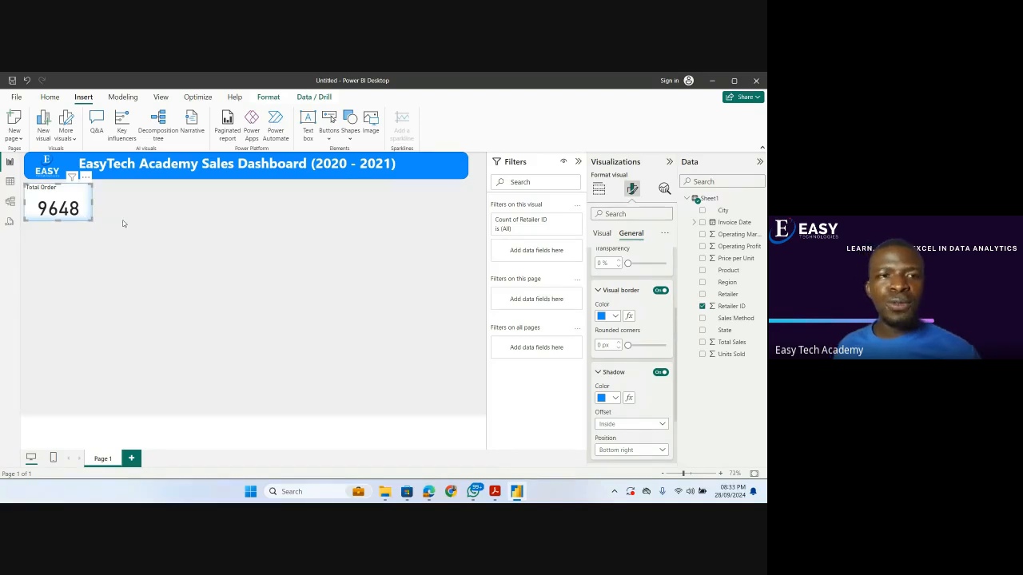
{"action": "left_click", "coordinate": [123, 223]}
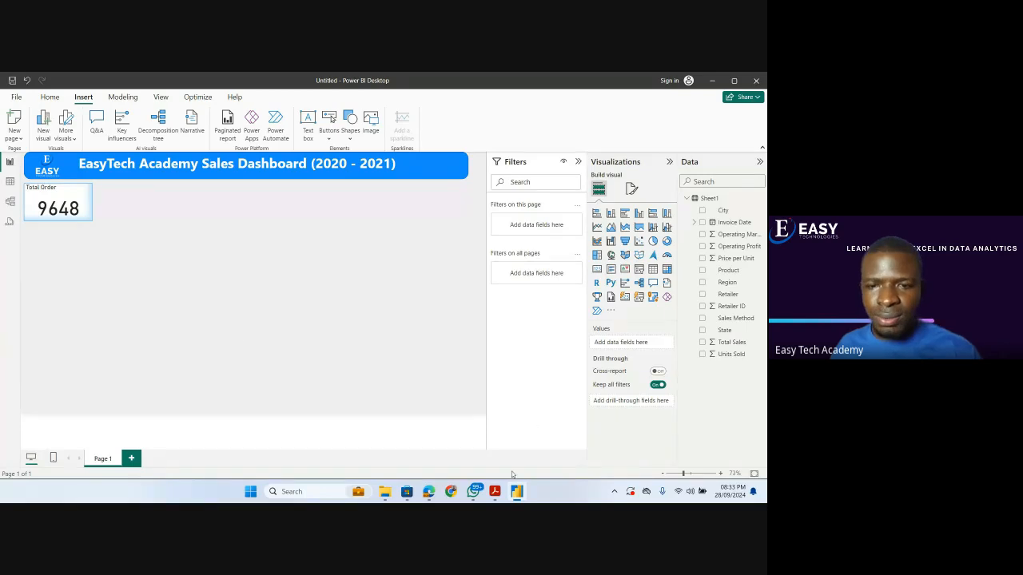
Check the Target Questions in the Power BI MasterClass PDF, return to Power BI, and add a widened card showing the Sum of Total Sales.
{"action": "left_click", "coordinate": [496, 493]}
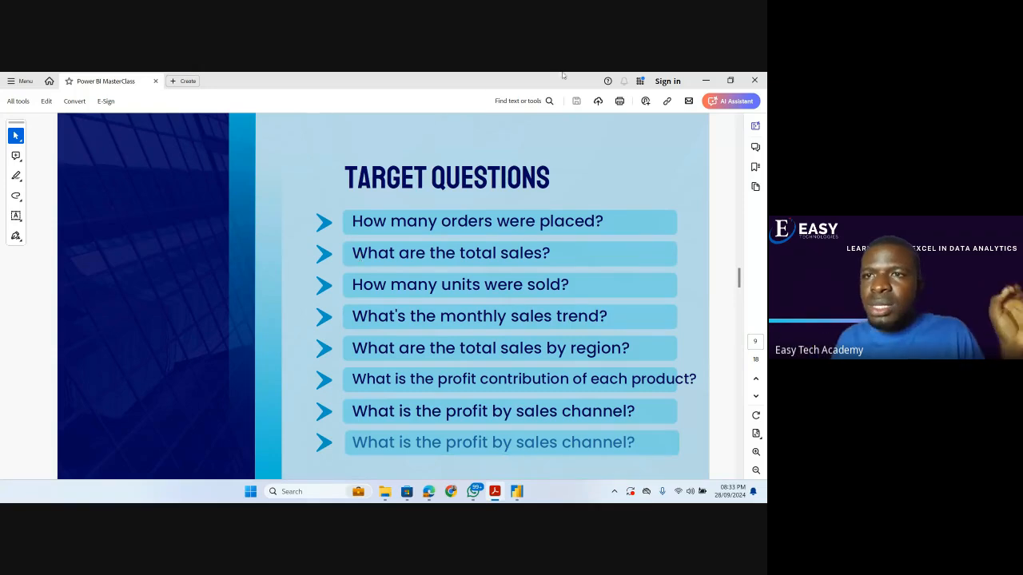
{"action": "left_click", "coordinate": [705, 80]}
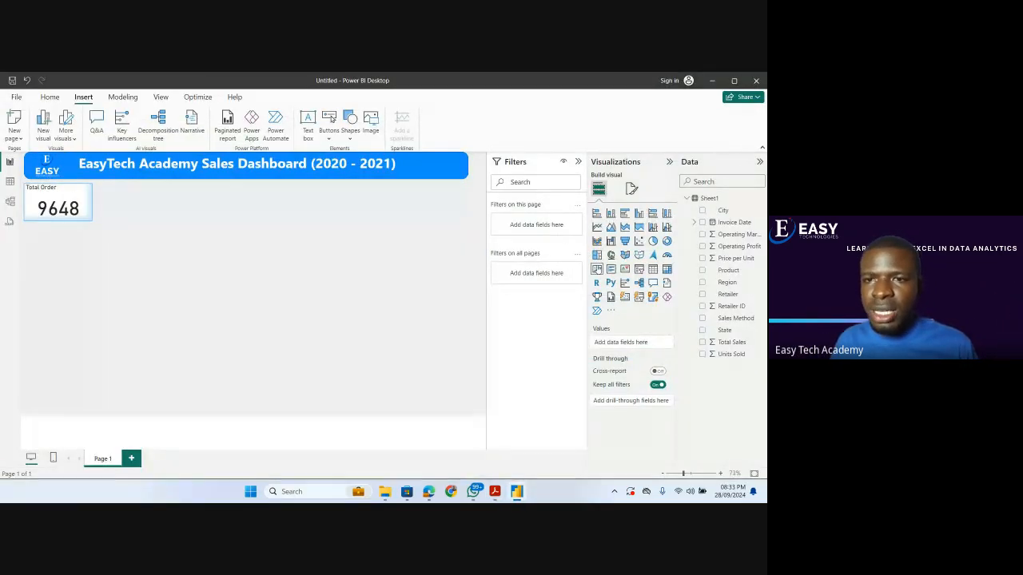
{"action": "left_click", "coordinate": [597, 270]}
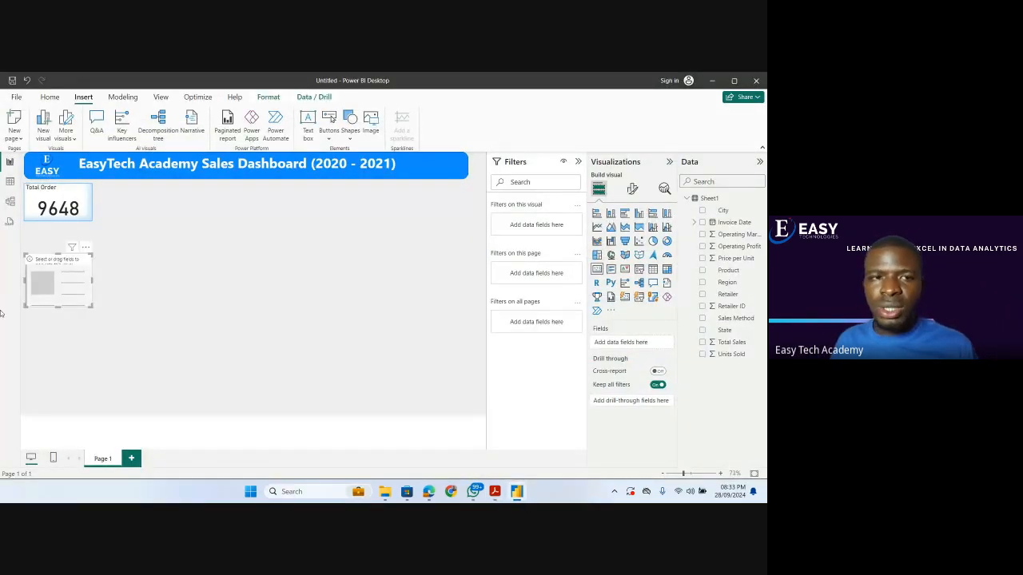
{"action": "left_click_drag", "start_coordinate": [53, 278], "coordinate": [326, 262]}
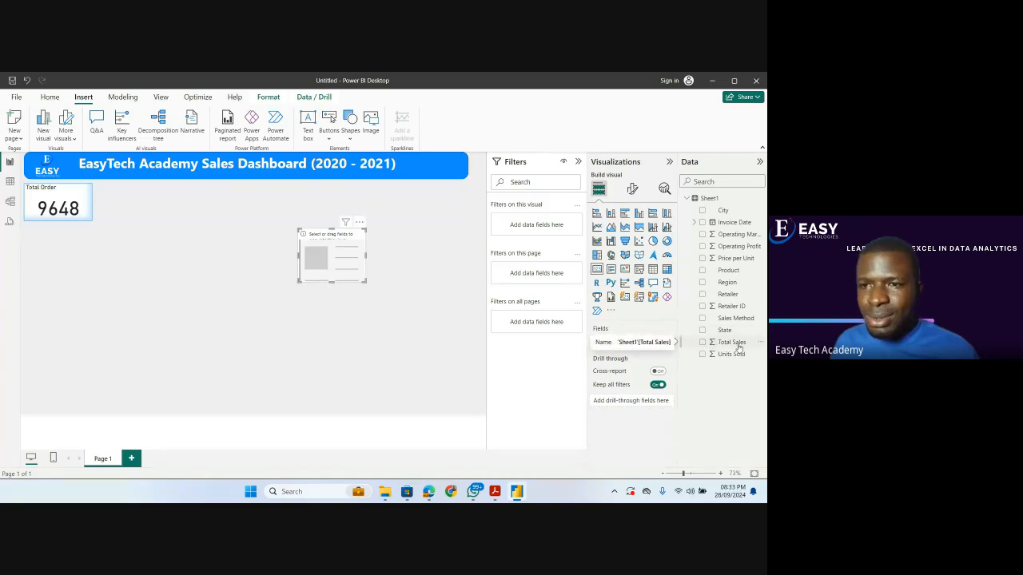
{"action": "left_click_drag", "start_coordinate": [721, 346], "coordinate": [644, 344]}
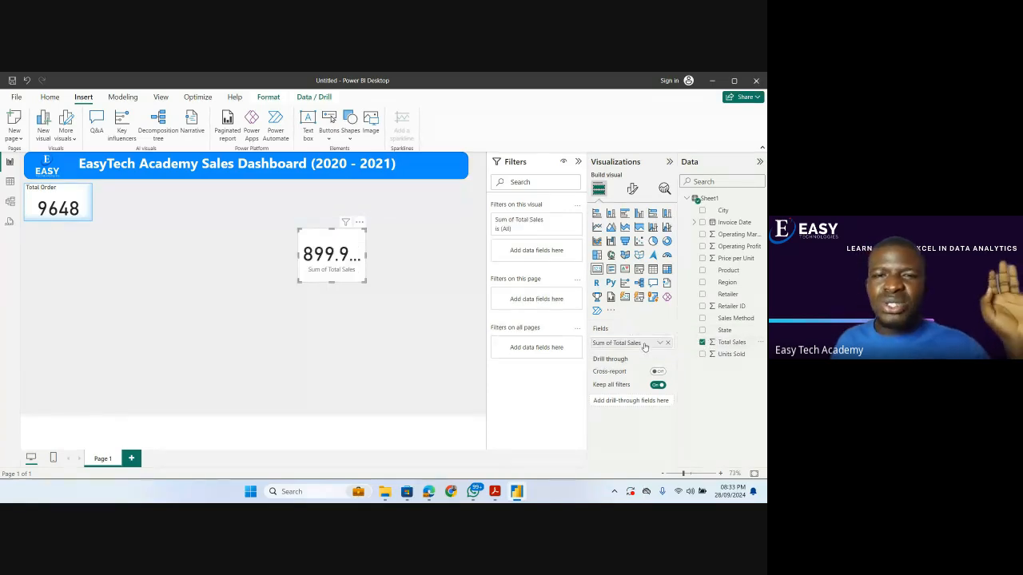
{"action": "left_click_drag", "start_coordinate": [366, 282], "coordinate": [393, 286]}
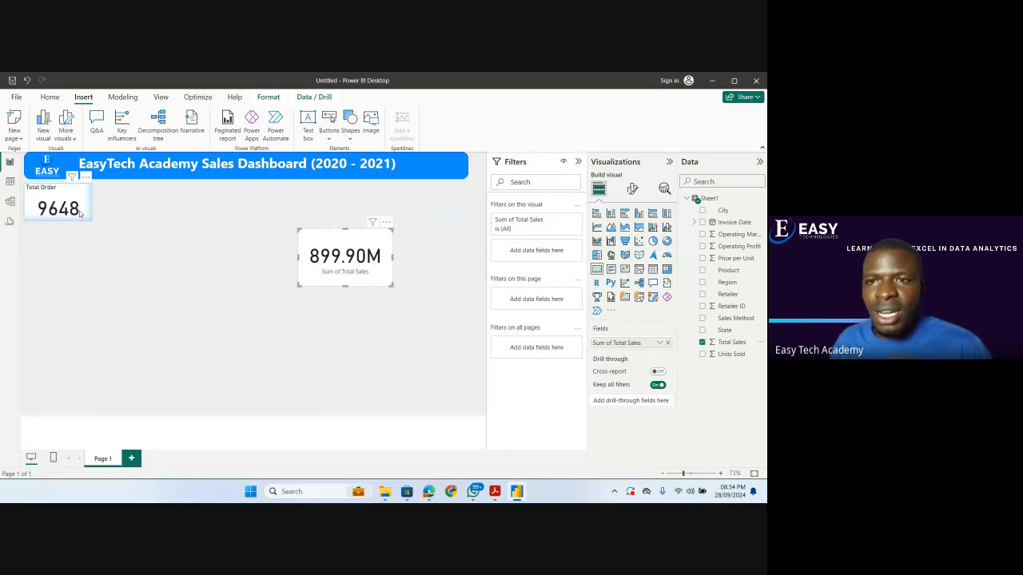
Turn off the Sum of Total Sales card's category label and give the card the title "Total Sales".
{"action": "left_click", "coordinate": [632, 189]}
{"action": "left_click", "coordinate": [664, 277]}
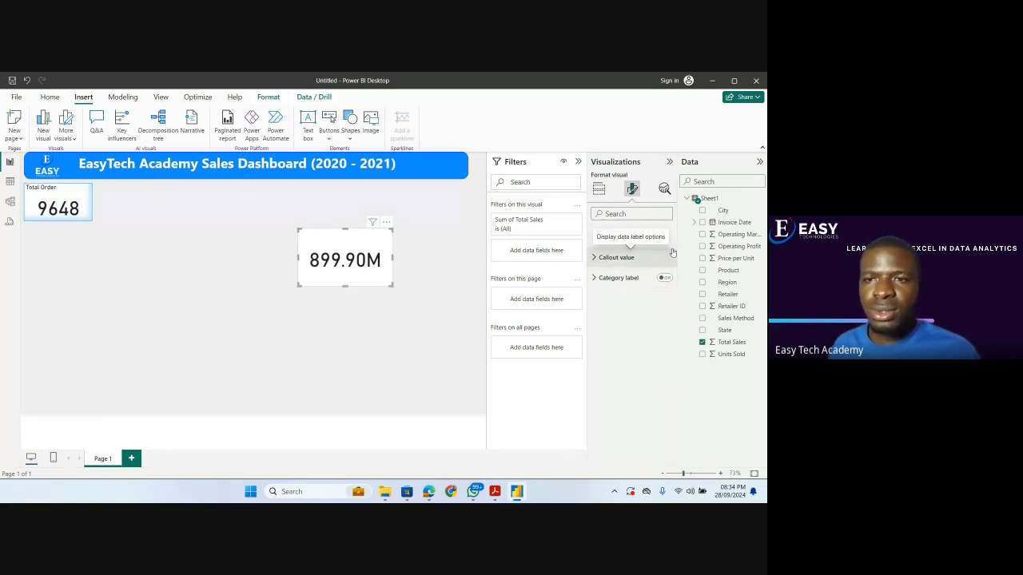
{"action": "left_click", "coordinate": [631, 233]}
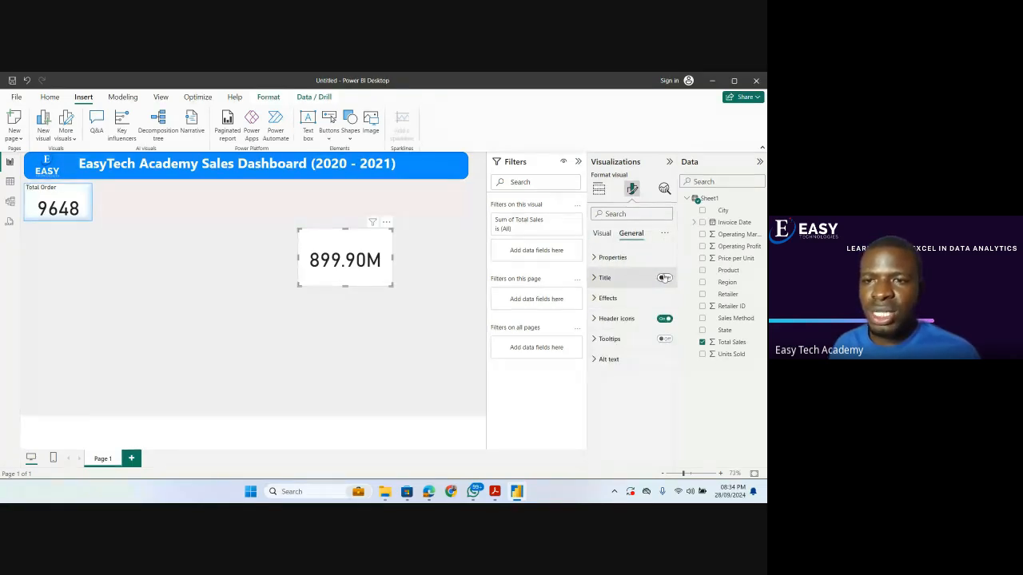
{"action": "left_click", "coordinate": [596, 278]}
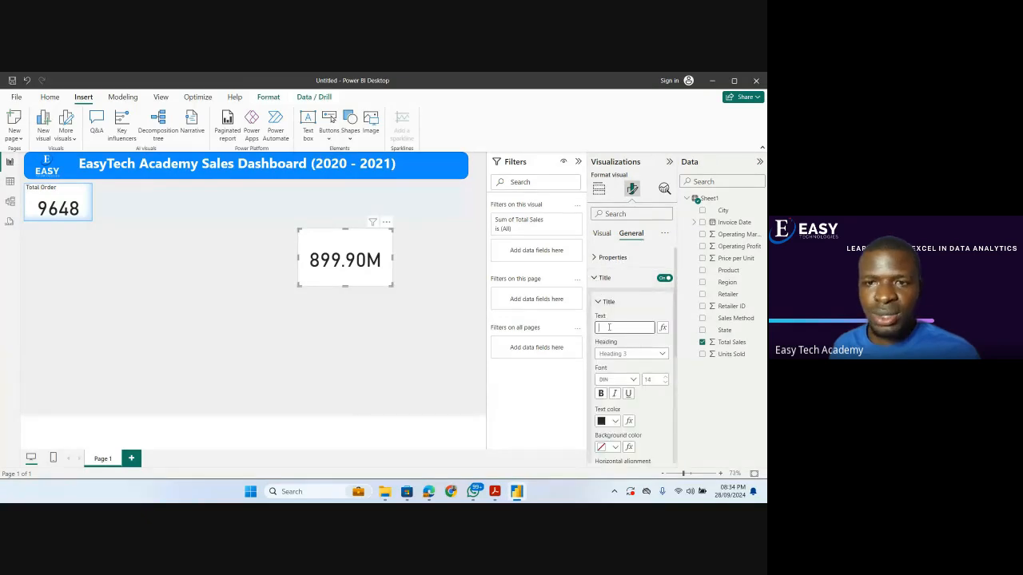
{"action": "type", "text": "T"}
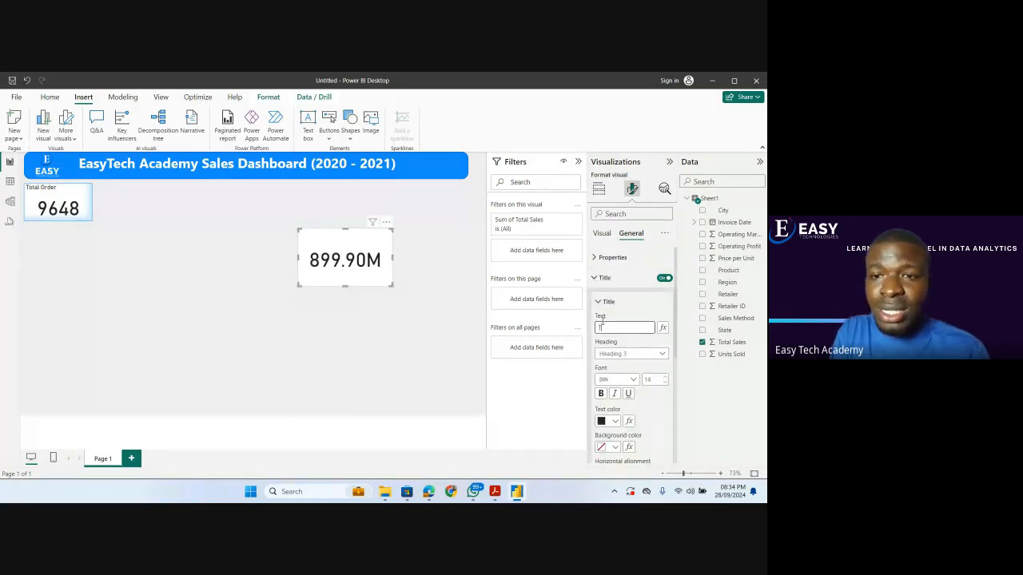
{"action": "type", "text": "otal Sales"}
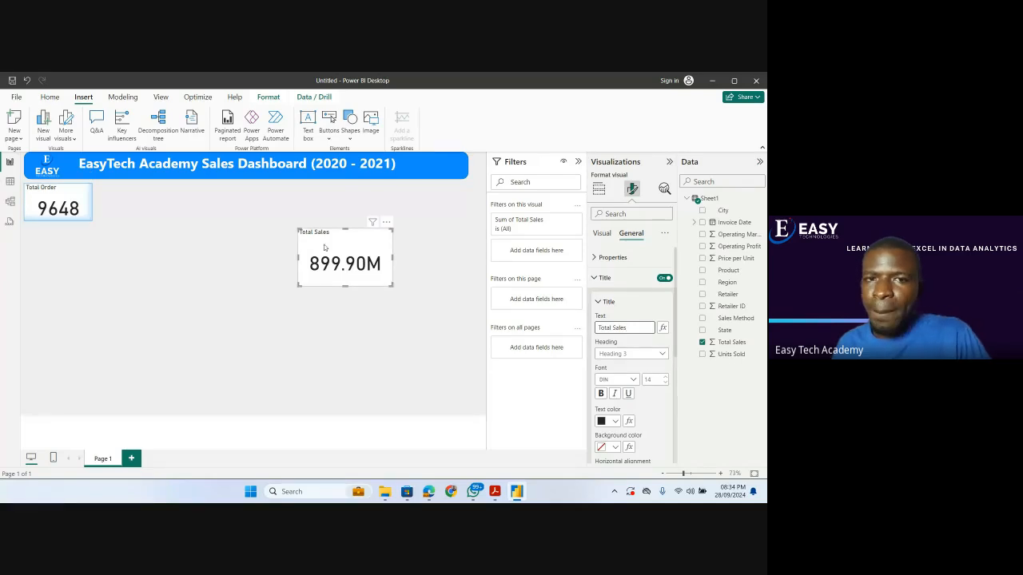
Move the Total Sales card next to the Total Order card and copy the Total Order card's formatting onto it with Format painter.
{"action": "left_click_drag", "start_coordinate": [317, 246], "coordinate": [157, 221]}
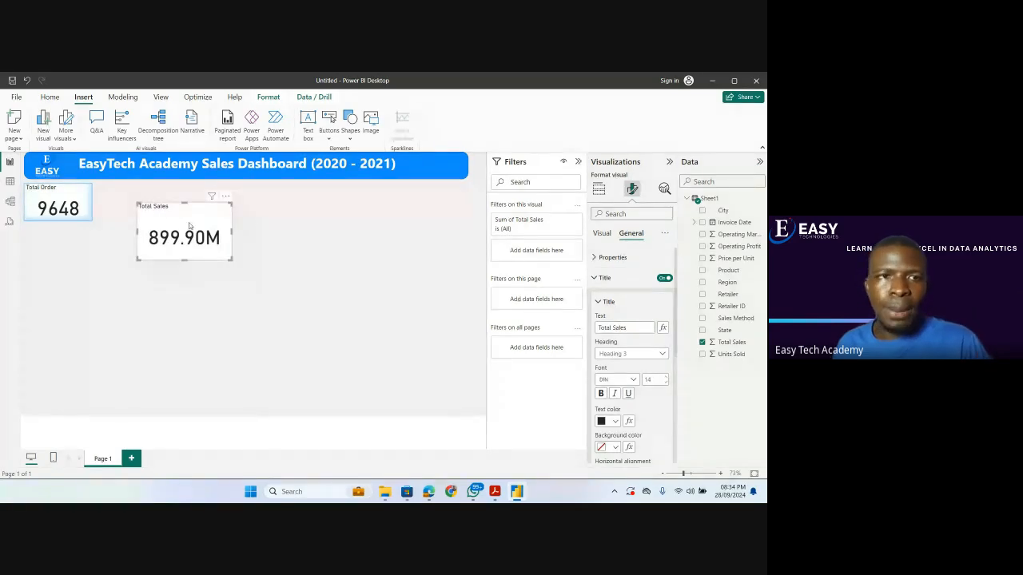
{"action": "left_click", "coordinate": [50, 96]}
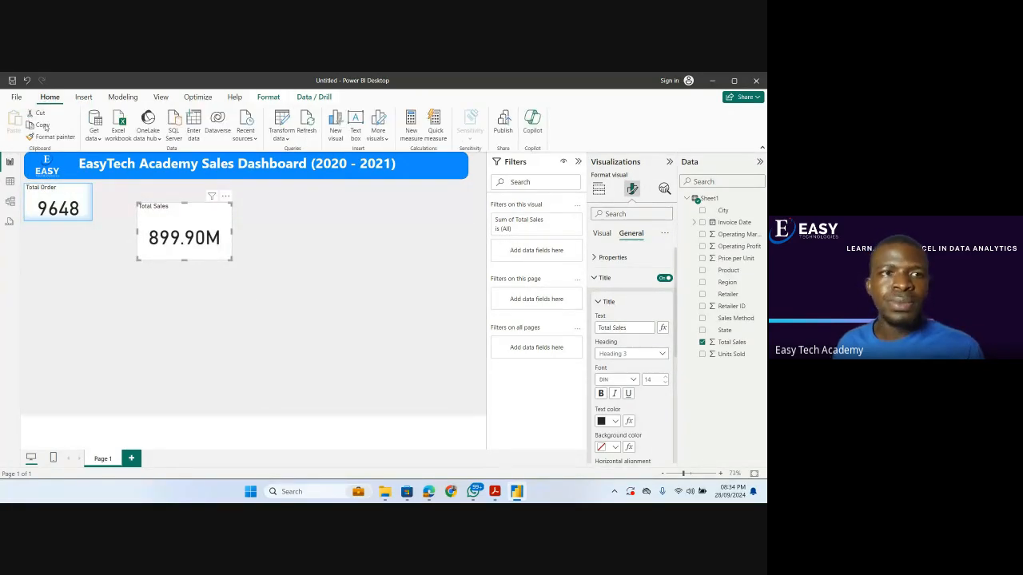
{"action": "left_click", "coordinate": [48, 192]}
{"action": "left_click", "coordinate": [50, 137]}
{"action": "left_click", "coordinate": [174, 233]}
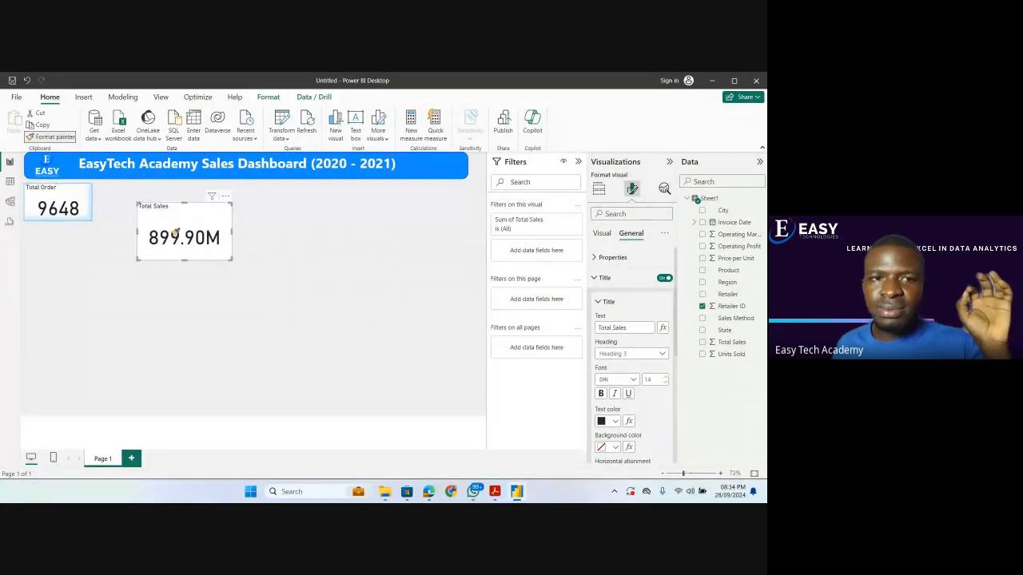
Shrink the Total Sales card and align it with the Total Order card beneath the title banner.
{"action": "left_click_drag", "start_coordinate": [229, 259], "coordinate": [190, 221]}
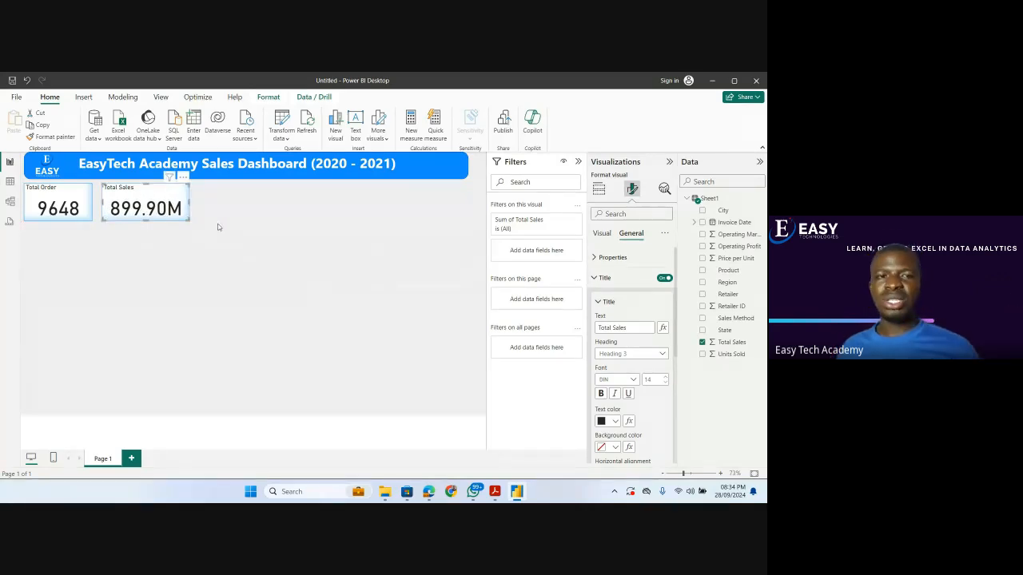
{"action": "left_click", "coordinate": [217, 227]}
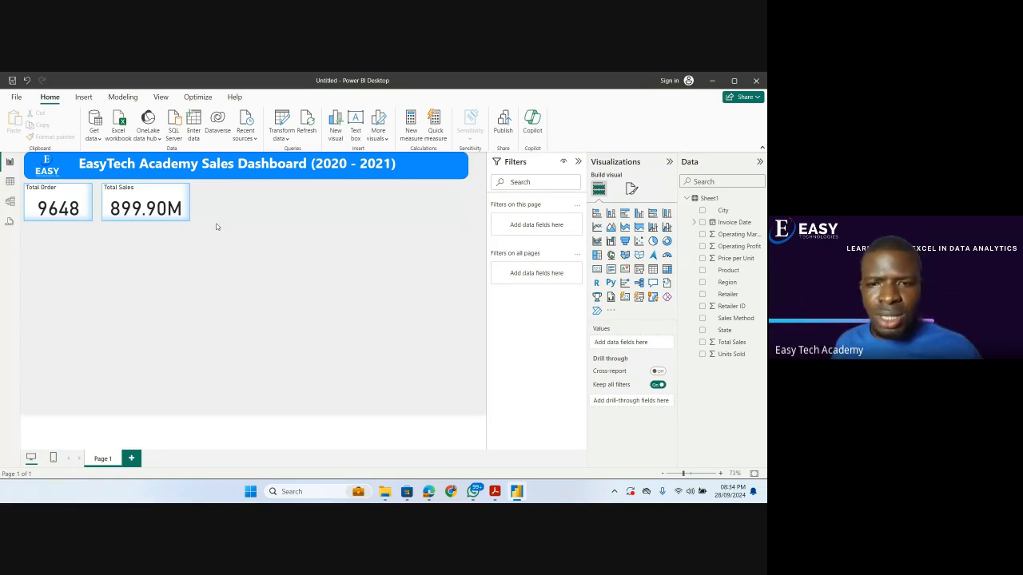
Check the Target Questions in the Power BI MasterClass PDF, return to Power BI, and add a card showing the Sum of Units Sold.
{"action": "left_click", "coordinate": [493, 491]}
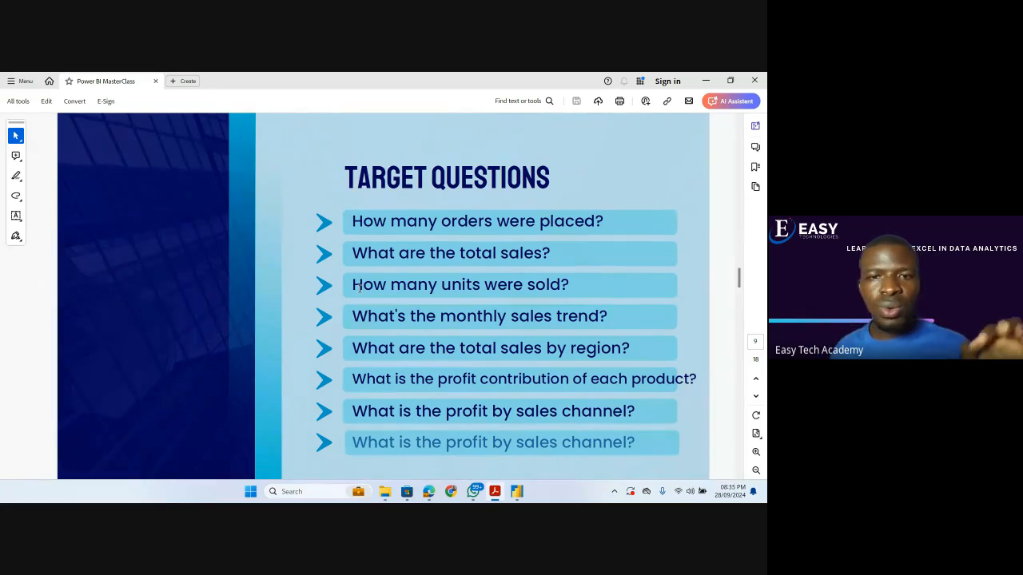
{"action": "left_click", "coordinate": [706, 81]}
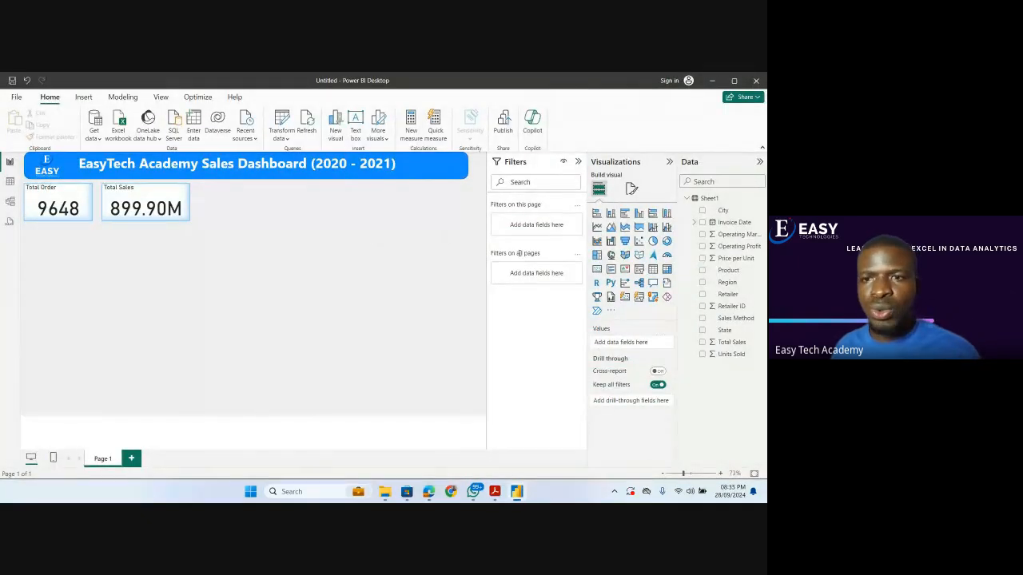
{"action": "left_click", "coordinate": [597, 270]}
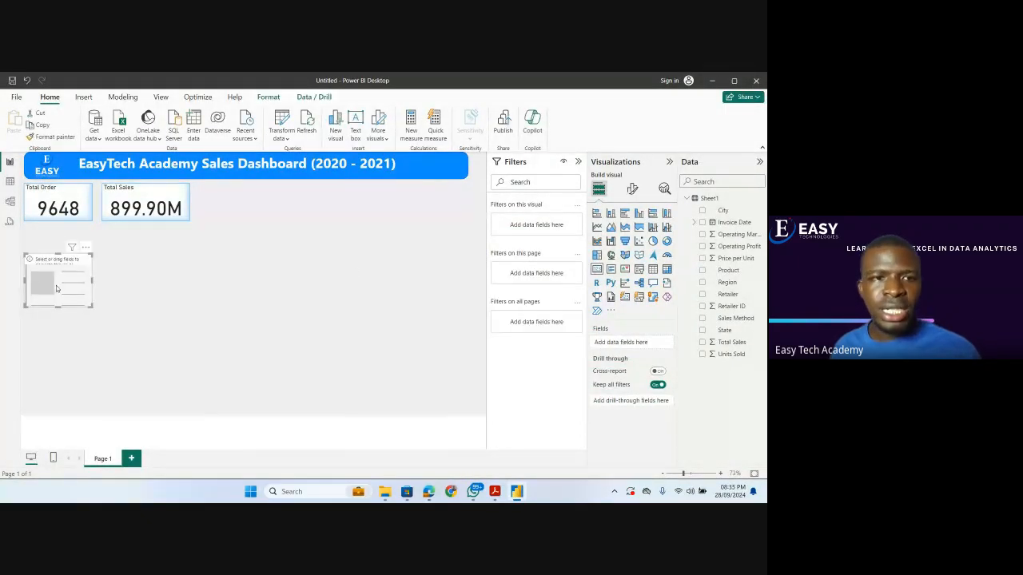
{"action": "left_click_drag", "start_coordinate": [62, 286], "coordinate": [381, 246]}
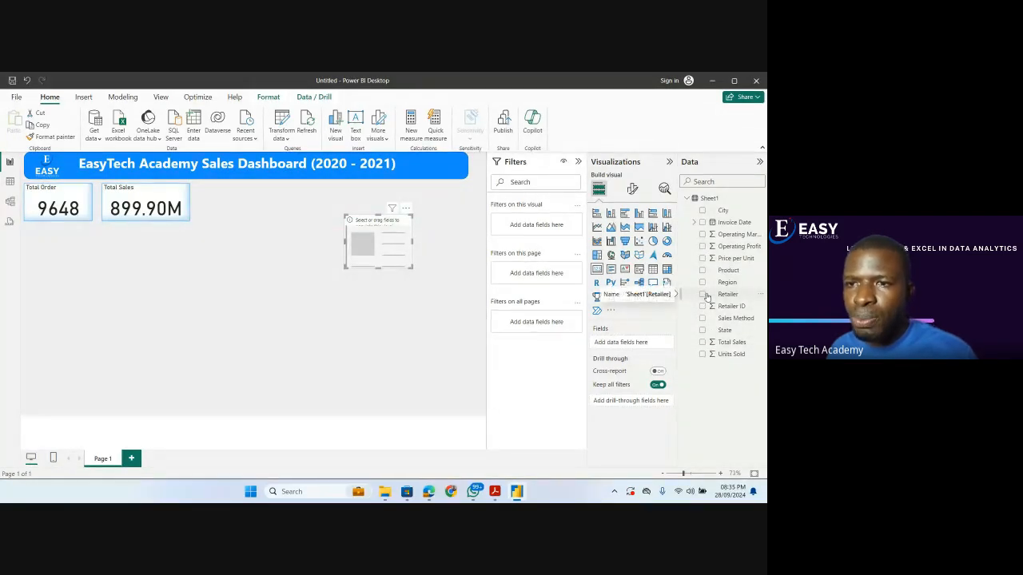
{"action": "left_click_drag", "start_coordinate": [729, 355], "coordinate": [632, 344]}
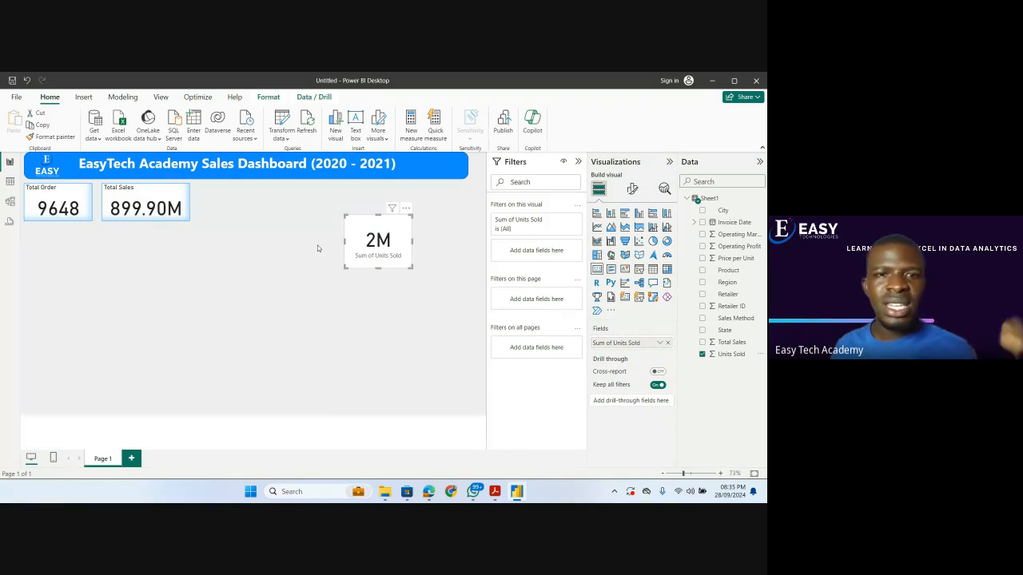
Copy the Total Sales card's formatting onto the Sum of Units Sold card with Format painter.
{"action": "left_click", "coordinate": [172, 205]}
{"action": "left_click", "coordinate": [51, 136]}
{"action": "left_click", "coordinate": [377, 247]}
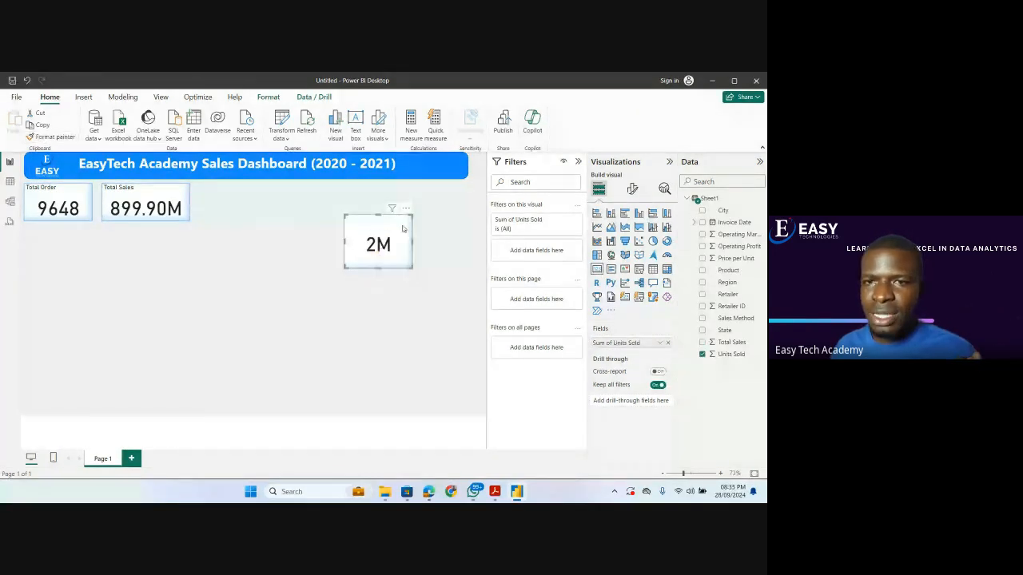
Title the Sum of Units Sold card "Total Unit" and fit it in line beside the Total Sales card.
{"action": "left_click", "coordinate": [632, 189]}
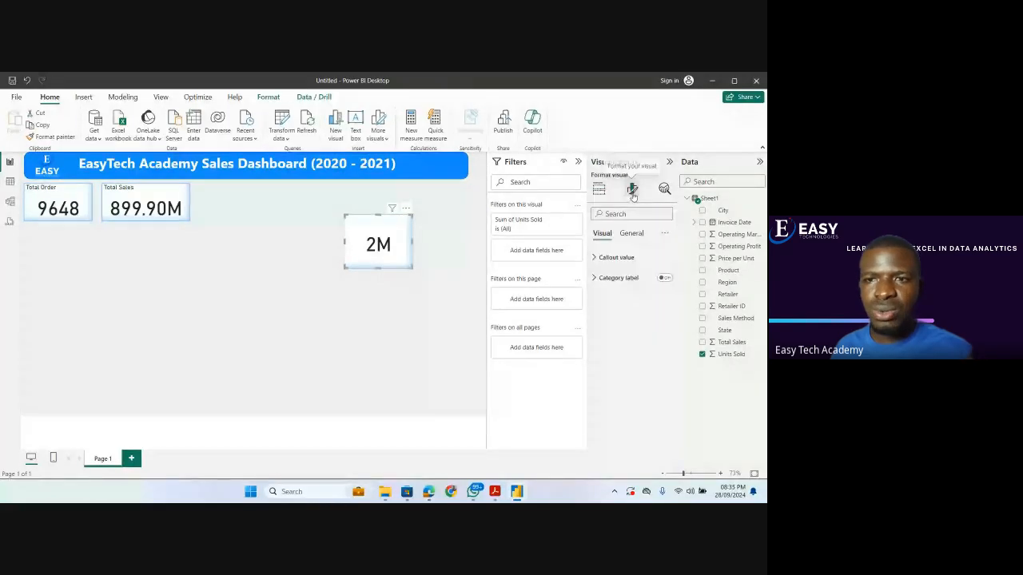
{"action": "left_click", "coordinate": [616, 257]}
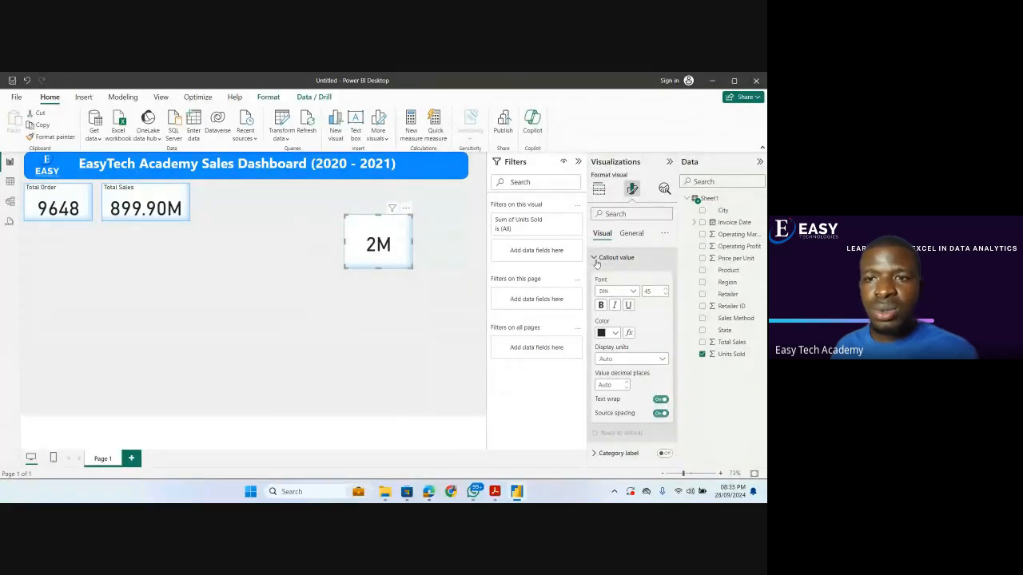
{"action": "left_click", "coordinate": [629, 233]}
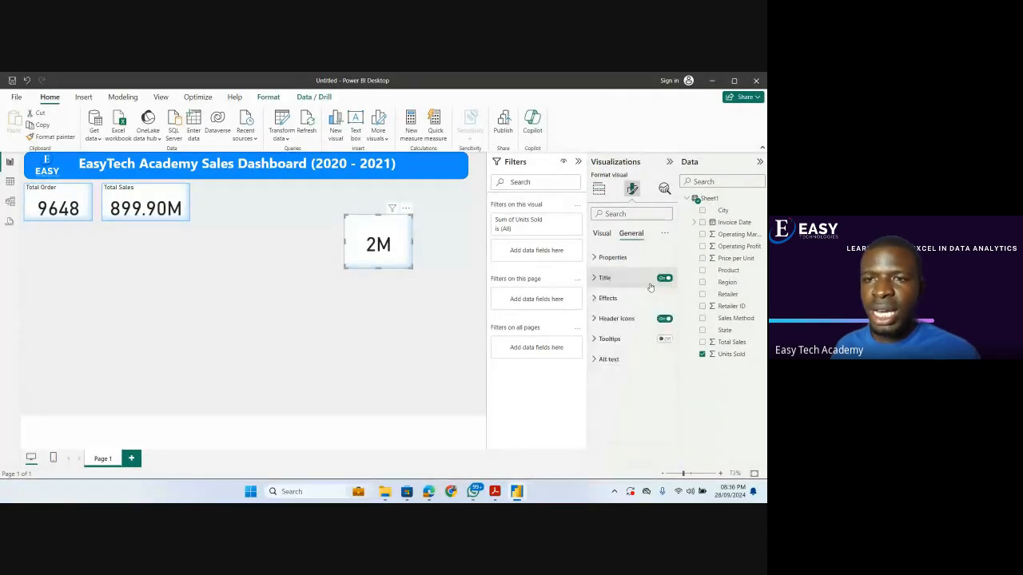
{"action": "left_click", "coordinate": [600, 278]}
{"action": "left_click", "coordinate": [616, 326]}
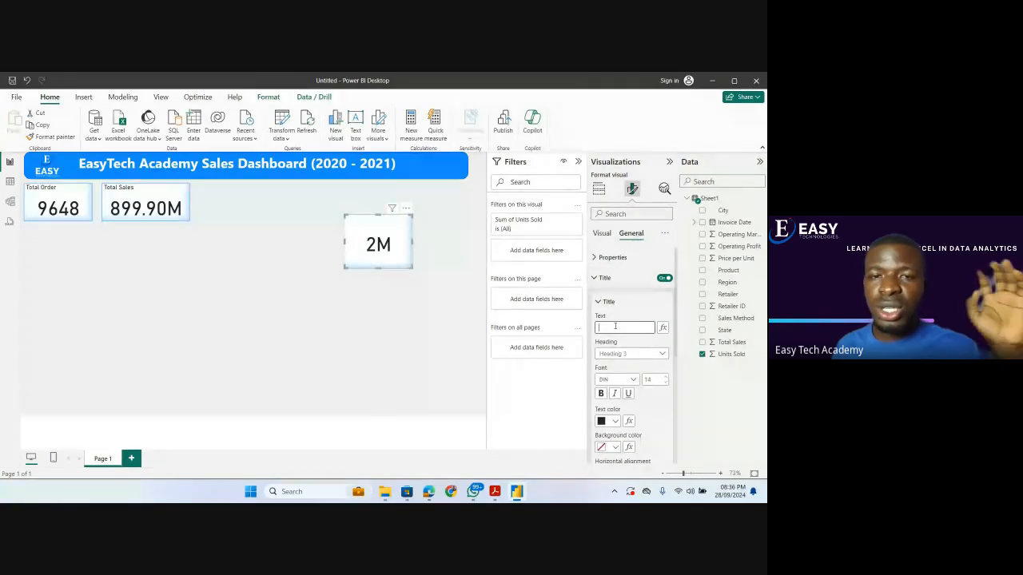
{"action": "type", "text": "Total Unit"}
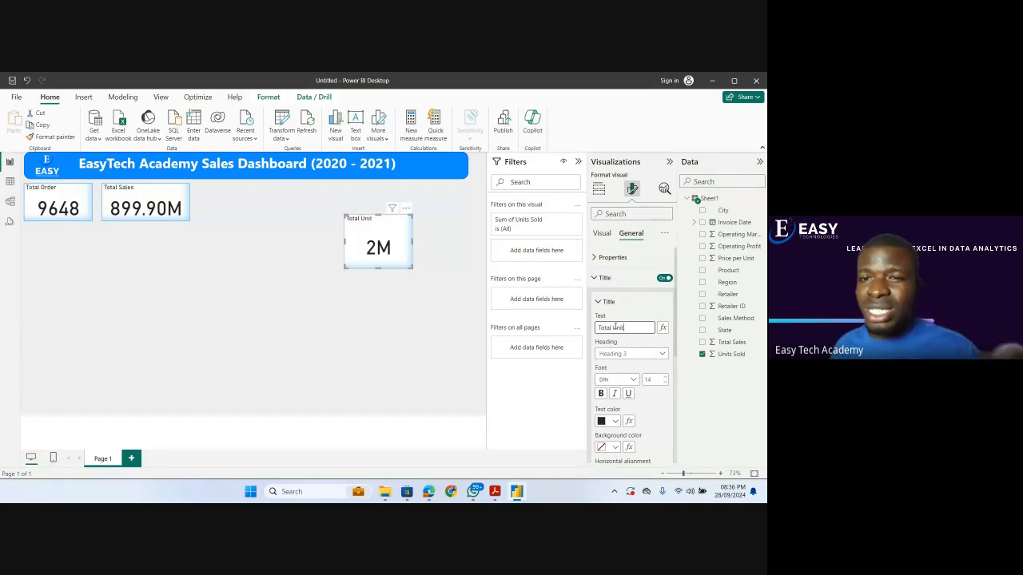
{"action": "left_click_drag", "start_coordinate": [412, 268], "coordinate": [261, 224]}
{"action": "left_click", "coordinate": [291, 233]}
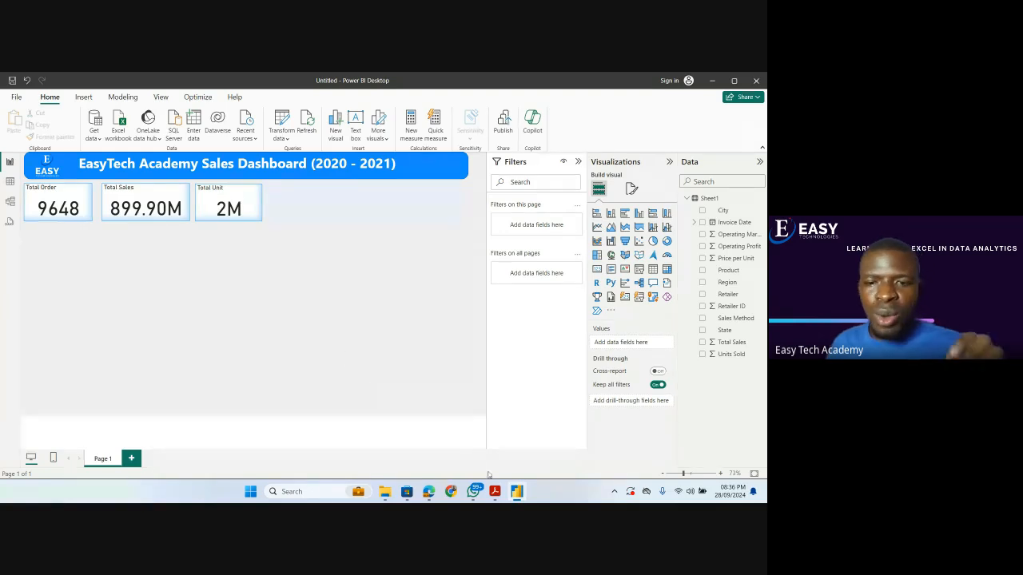
Recheck the Target Questions in the PDF, return to Power BI, and add a widened line chart of Total Sales by Invoice Date.
{"action": "left_click", "coordinate": [494, 491]}
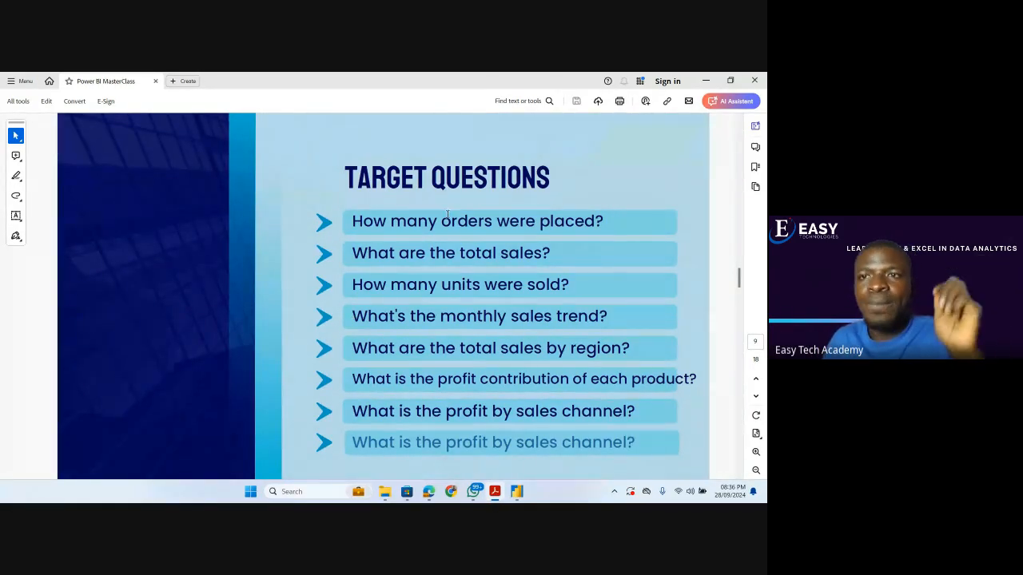
{"action": "left_click", "coordinate": [705, 81]}
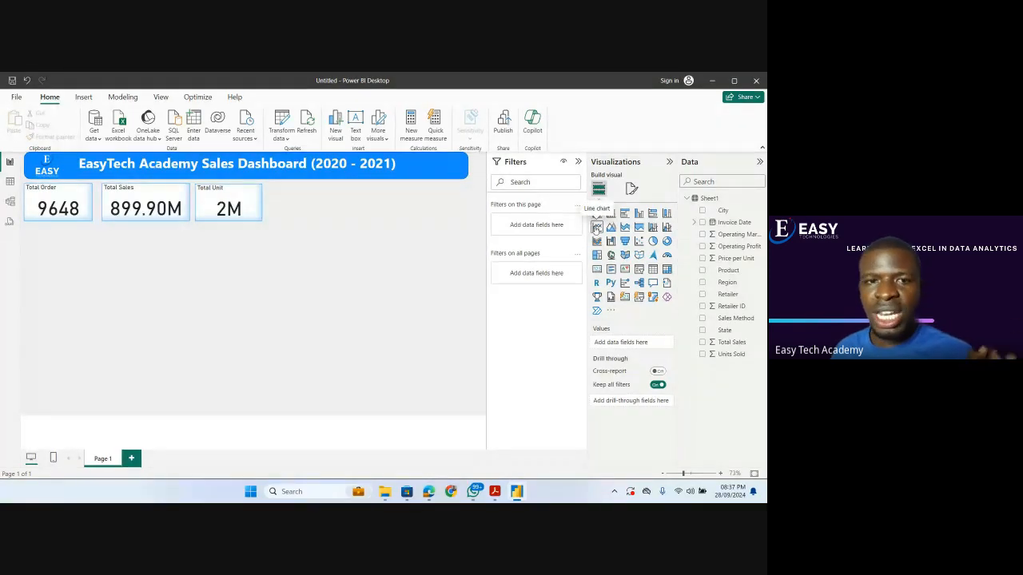
{"action": "left_click", "coordinate": [596, 228]}
{"action": "left_click_drag", "start_coordinate": [68, 302], "coordinate": [199, 316]}
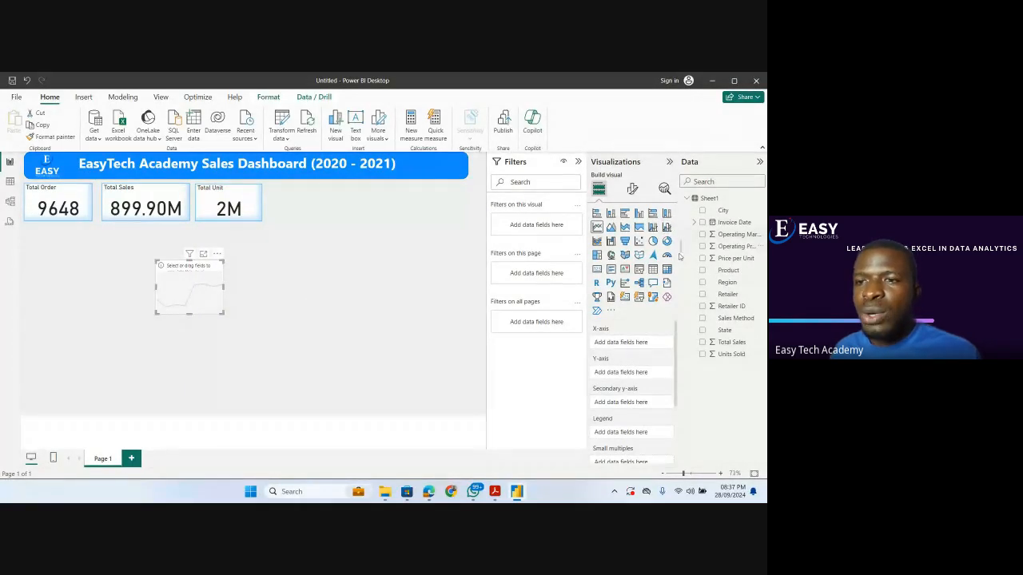
{"action": "left_click", "coordinate": [703, 343]}
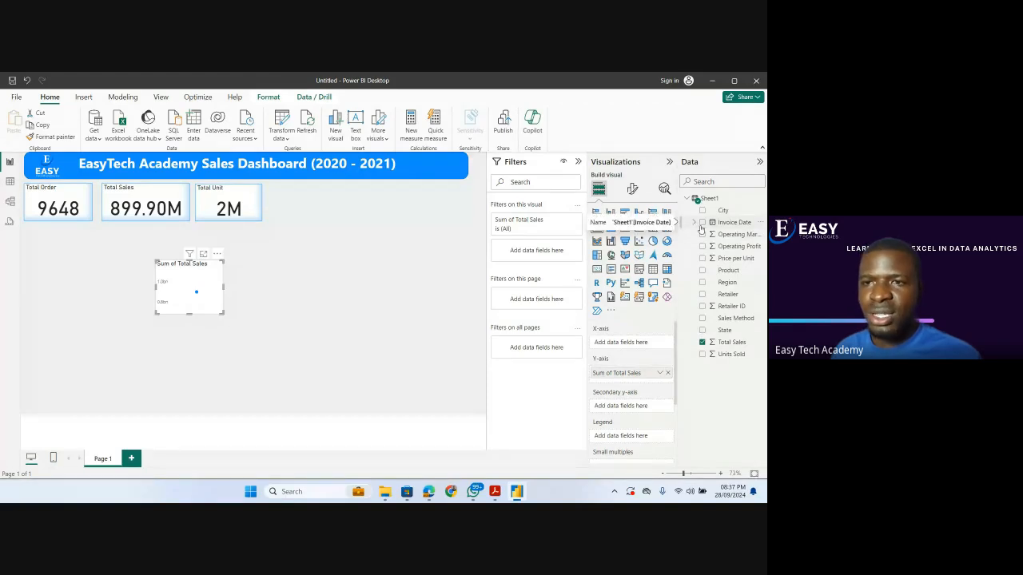
{"action": "left_click", "coordinate": [701, 225]}
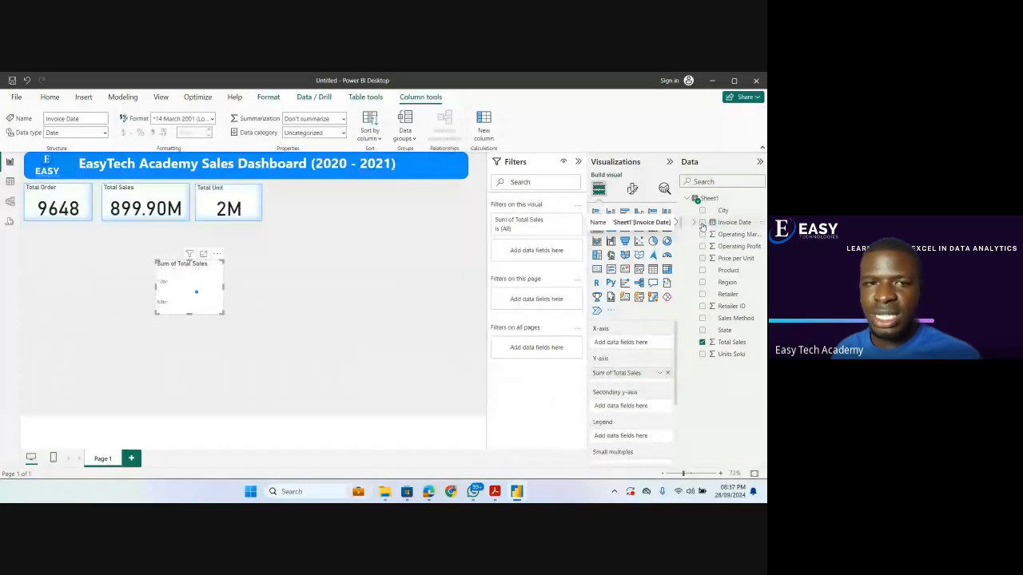
{"action": "left_click_drag", "start_coordinate": [222, 313], "coordinate": [431, 341]}
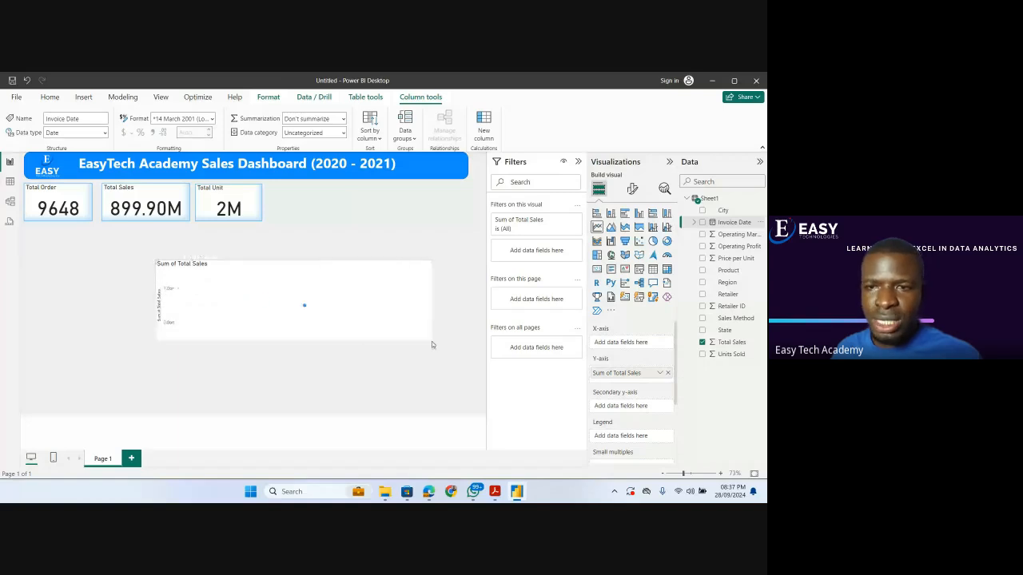
{"action": "left_click", "coordinate": [703, 223]}
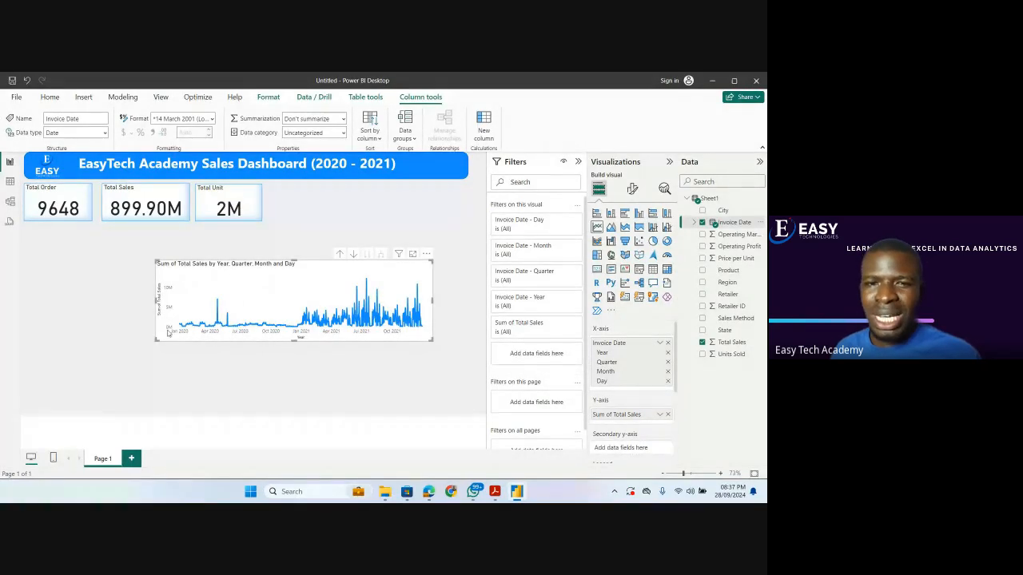
Try removing Year and Quarter from the line chart's x-axis, then clear Invoice Date and add its full hierarchy again.
{"action": "mouse_move", "coordinate": [397, 319]}
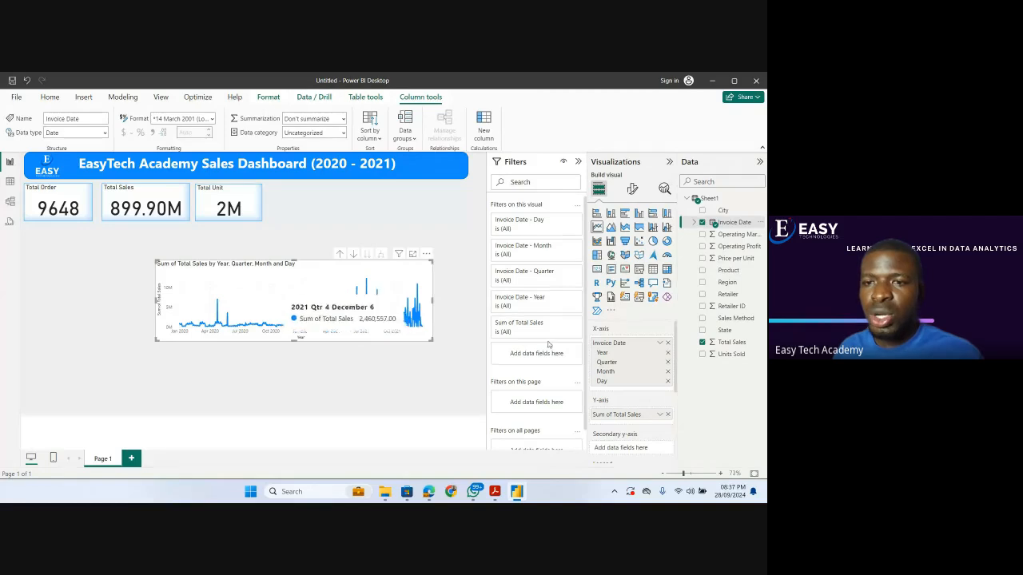
{"action": "left_click", "coordinate": [668, 355]}
{"action": "left_click", "coordinate": [668, 354]}
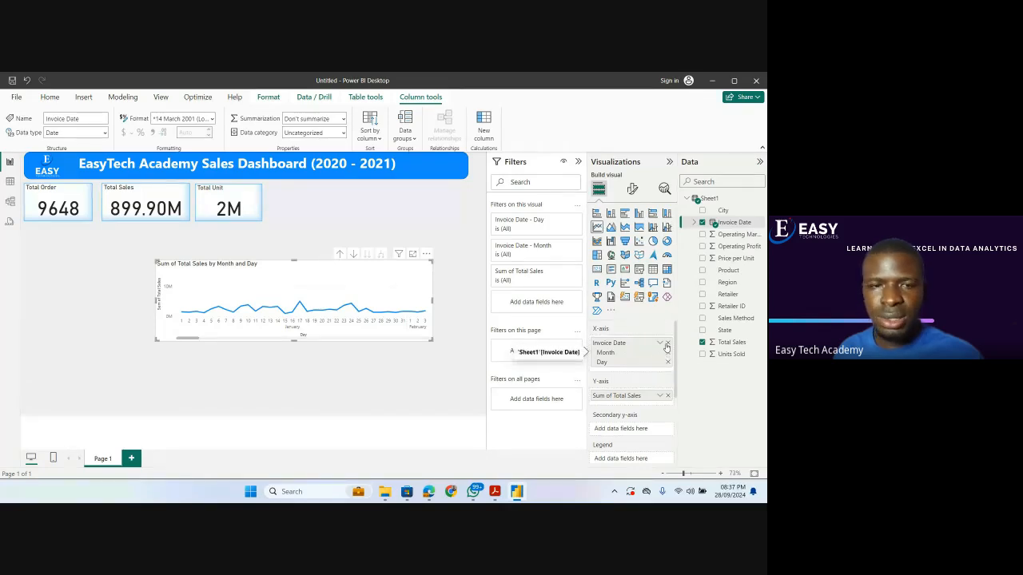
{"action": "left_click", "coordinate": [667, 344]}
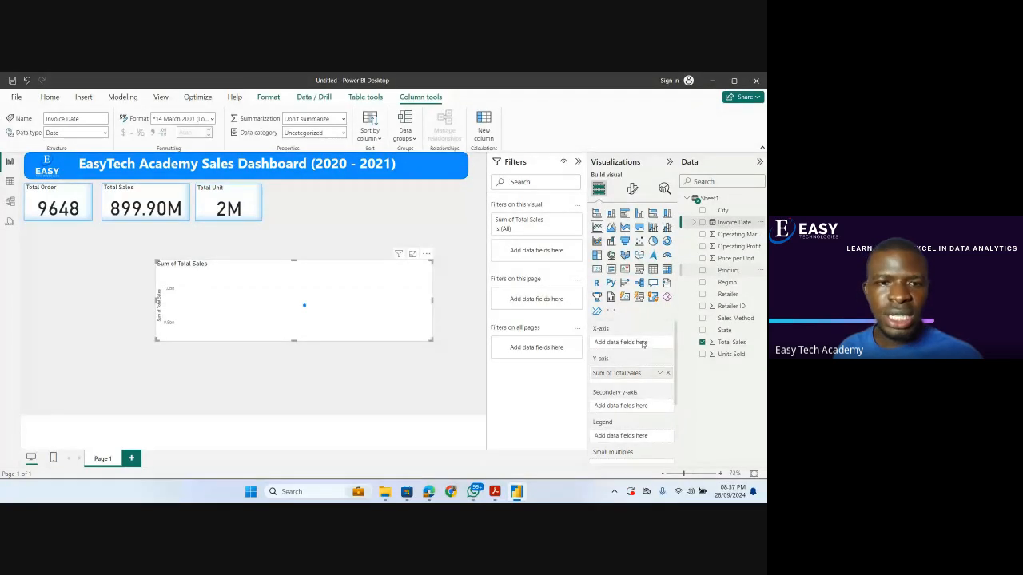
{"action": "left_click_drag", "start_coordinate": [642, 343], "coordinate": [643, 344]}
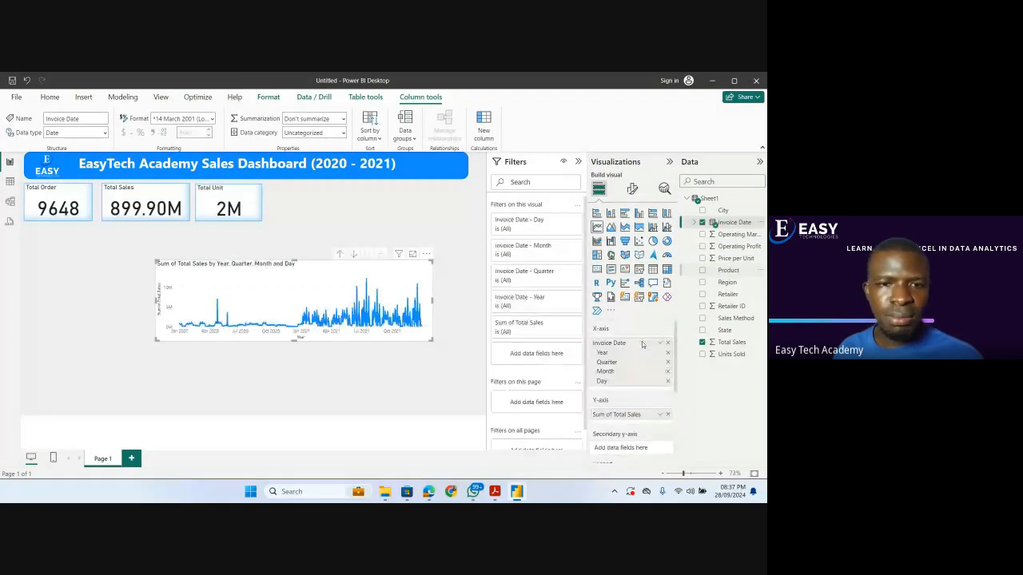
Remove Day, Quarter and Year from the line chart's x-axis so only Month remains, and enlarge the chart.
{"action": "left_click", "coordinate": [668, 381]}
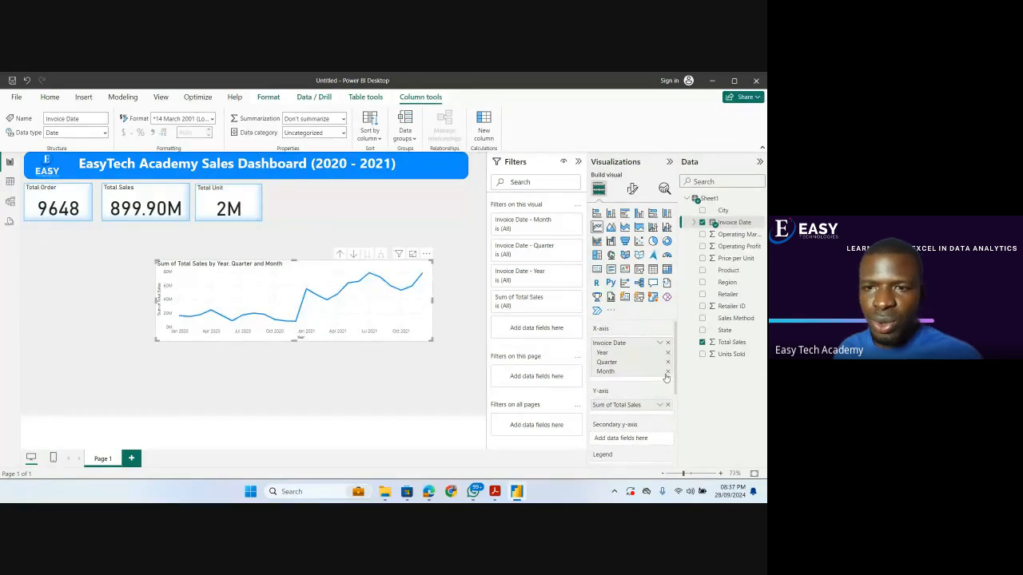
{"action": "left_click", "coordinate": [668, 362]}
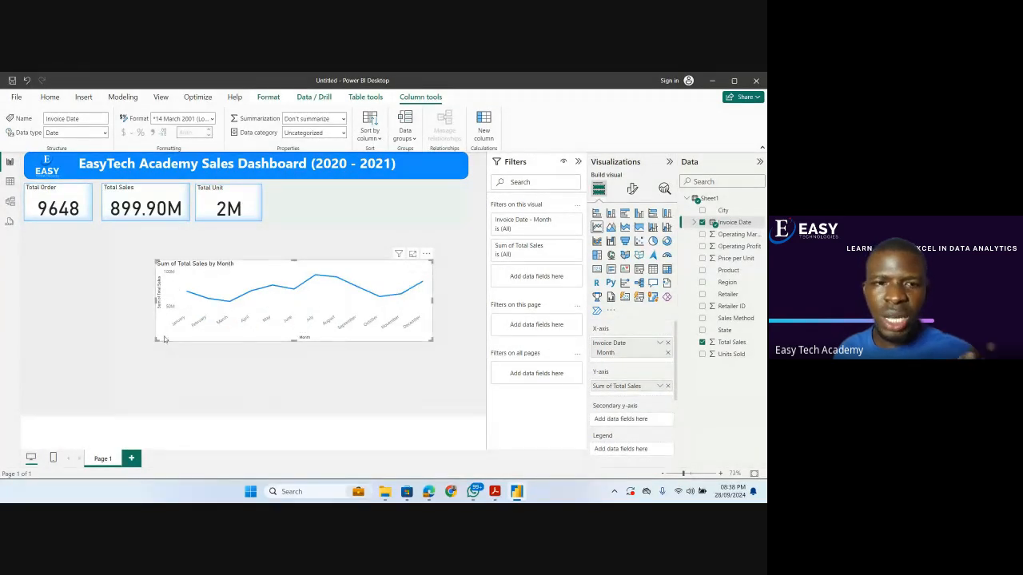
{"action": "left_click_drag", "start_coordinate": [157, 341], "coordinate": [114, 356]}
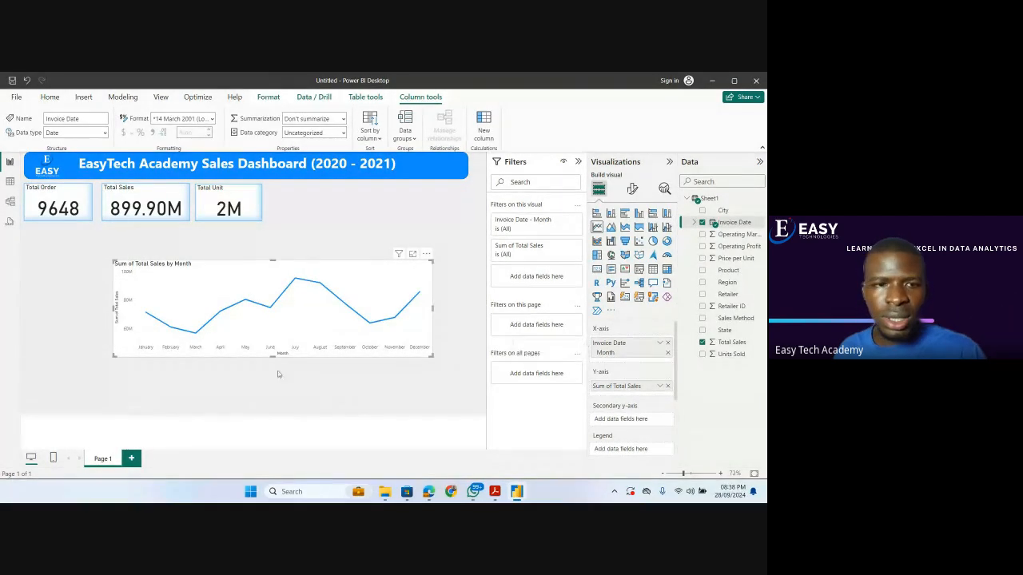
Copy the Total Unit card's formatting onto the monthly sales line chart with Format painter.
{"action": "mouse_move", "coordinate": [147, 317]}
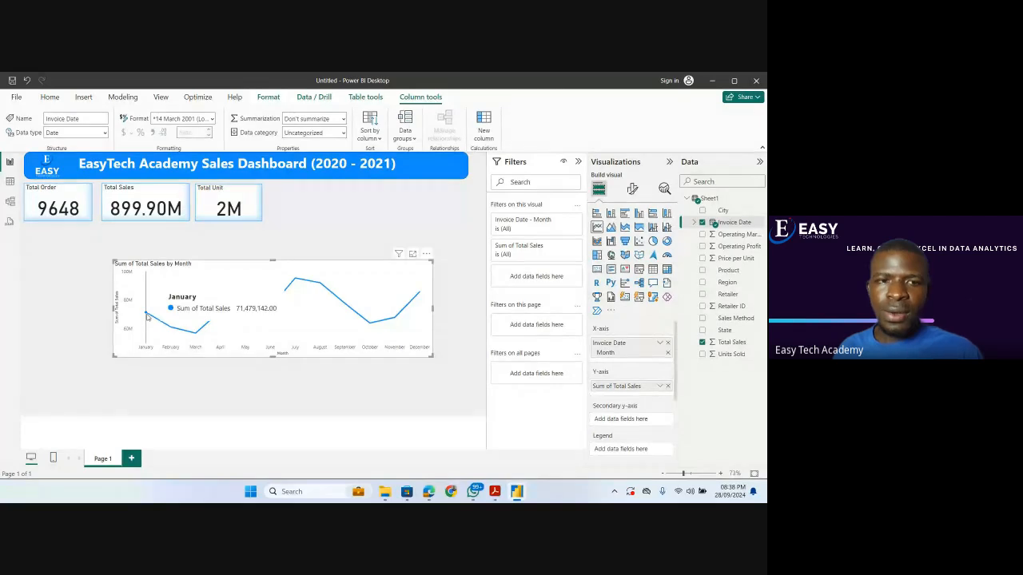
{"action": "mouse_move", "coordinate": [173, 330]}
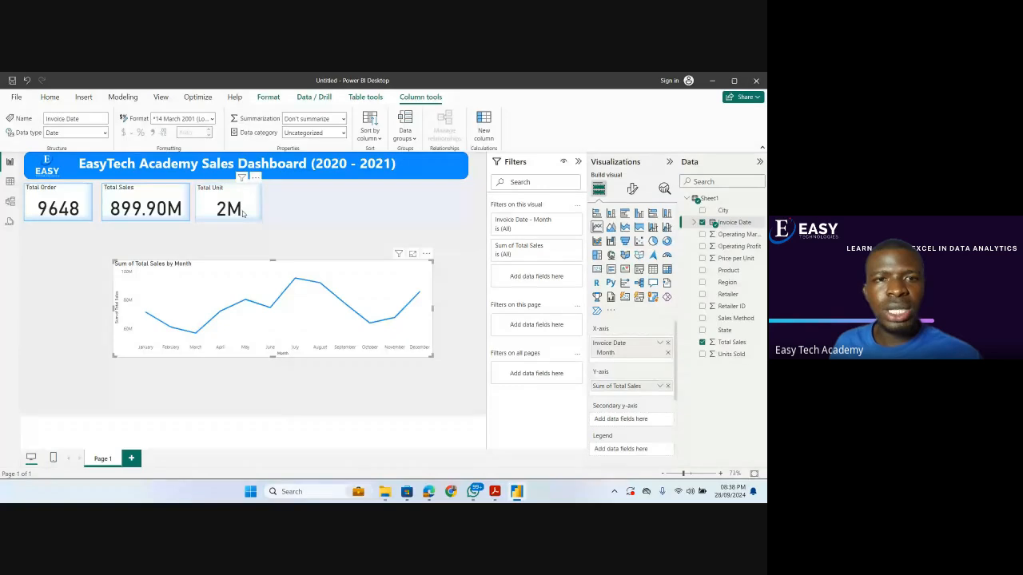
{"action": "left_click", "coordinate": [55, 137]}
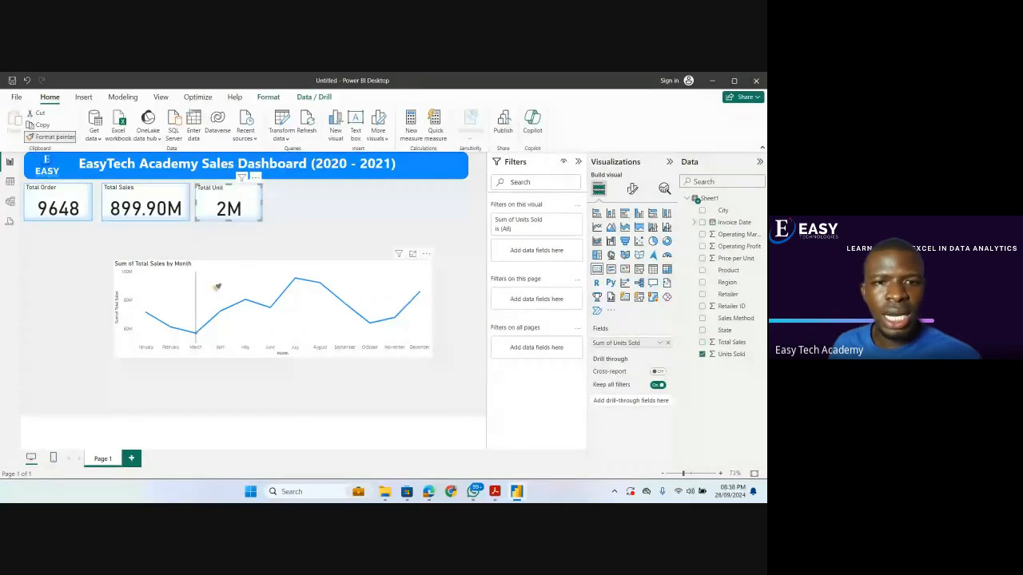
{"action": "left_click", "coordinate": [233, 268]}
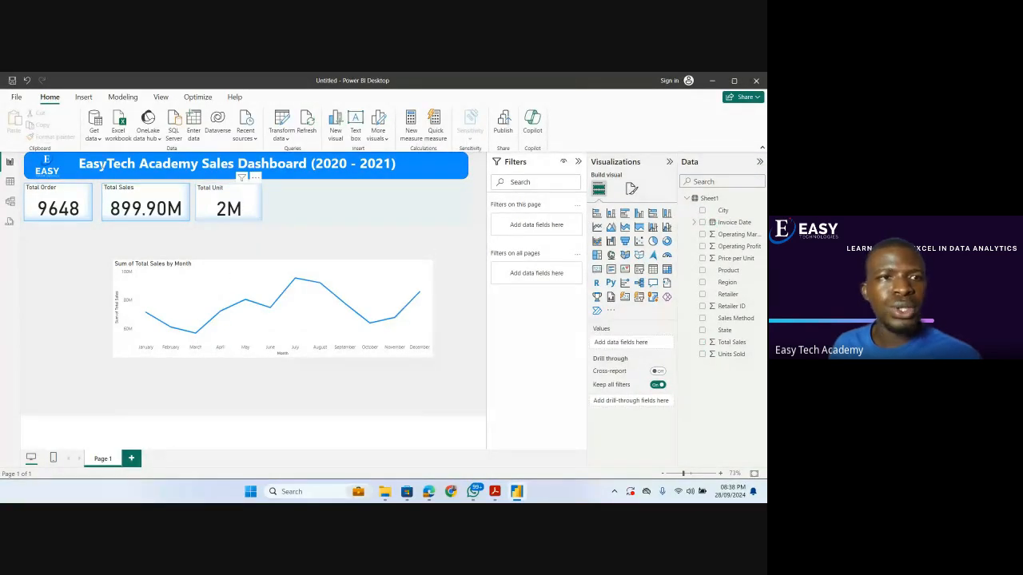
{"action": "left_click", "coordinate": [229, 207]}
{"action": "left_click", "coordinate": [61, 137]}
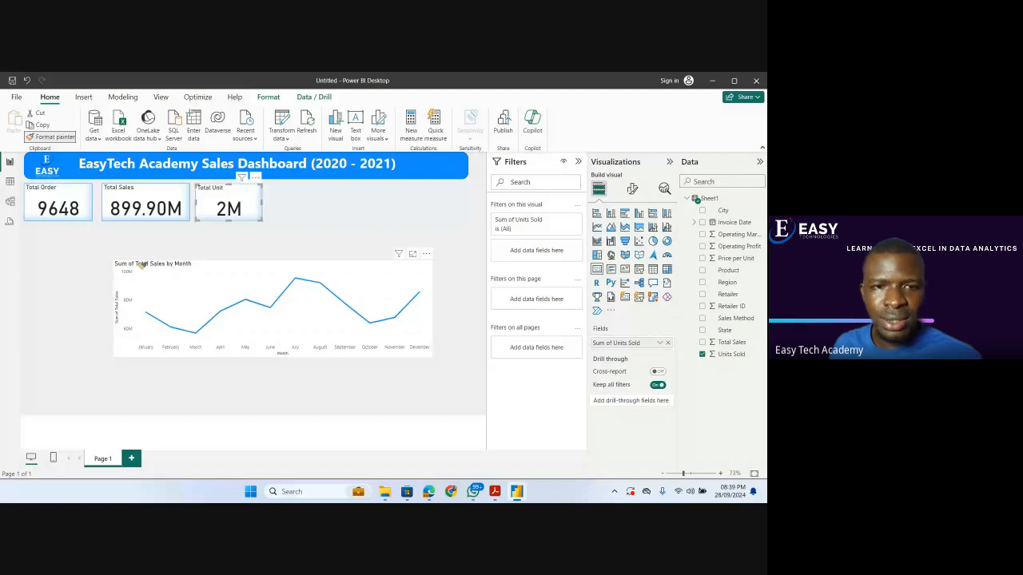
{"action": "left_click", "coordinate": [142, 266]}
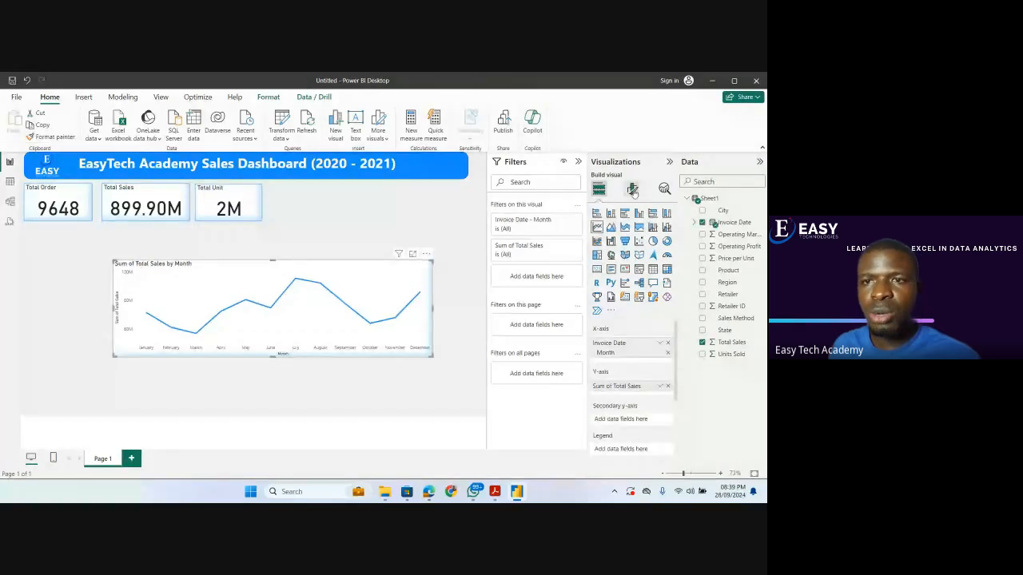
Turn on data labels for the monthly sales line chart.
{"action": "left_click", "coordinate": [632, 188]}
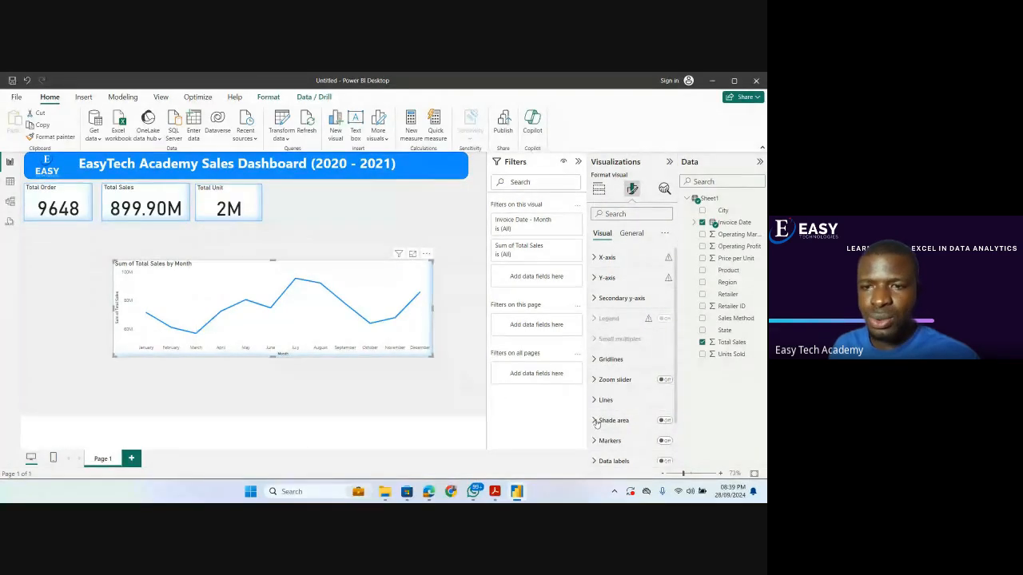
{"action": "scroll", "coordinate": [624, 420], "scroll_direction": "down", "scroll_amount": 2}
{"action": "left_click", "coordinate": [665, 412]}
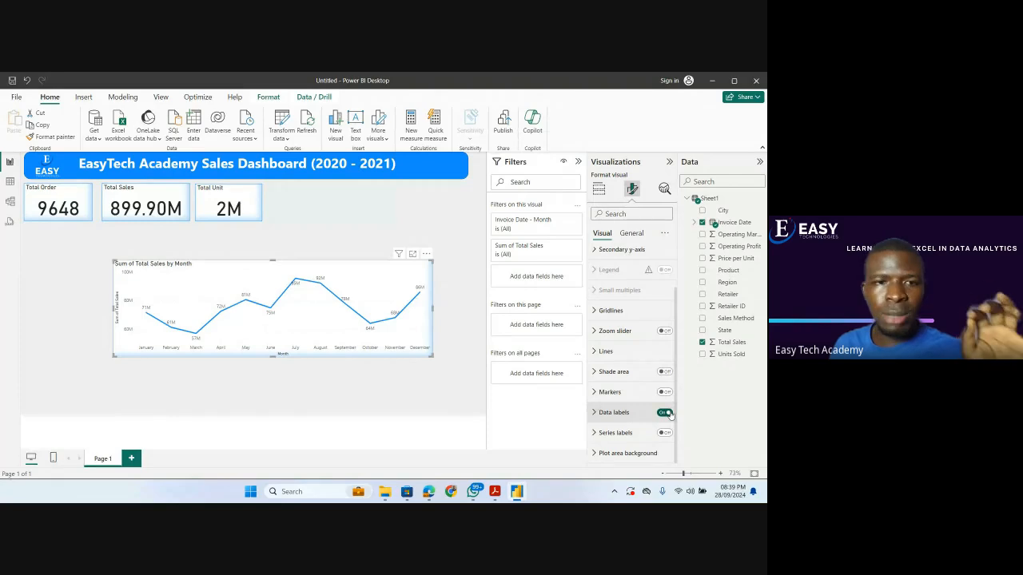
Move the monthly sales line chart directly beneath the cards, aligned with the first card, and shrink it to slightly wider than the card row.
{"action": "mouse_move", "coordinate": [145, 316]}
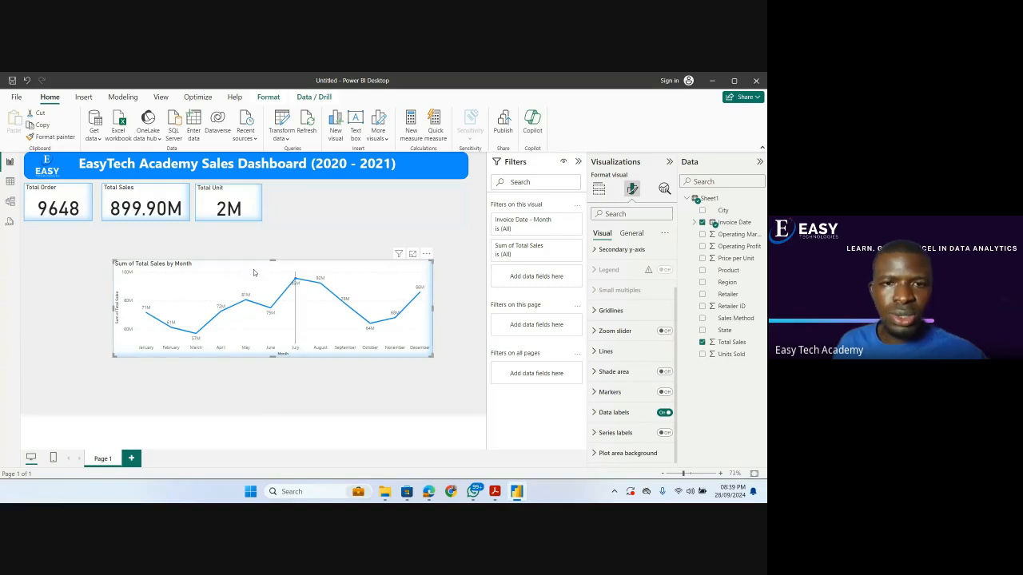
{"action": "left_click_drag", "start_coordinate": [250, 267], "coordinate": [162, 233]}
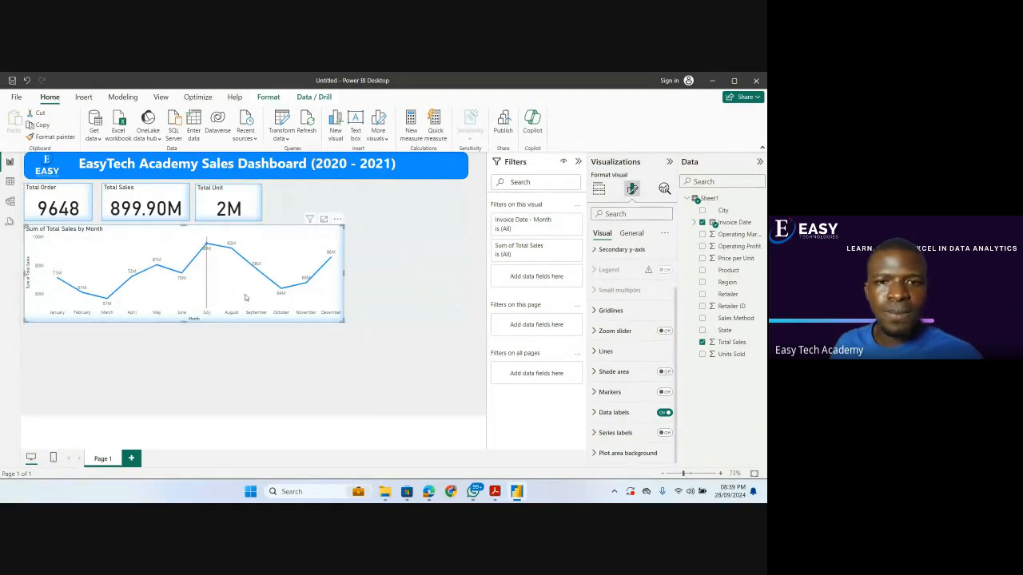
{"action": "left_click_drag", "start_coordinate": [344, 322], "coordinate": [295, 318]}
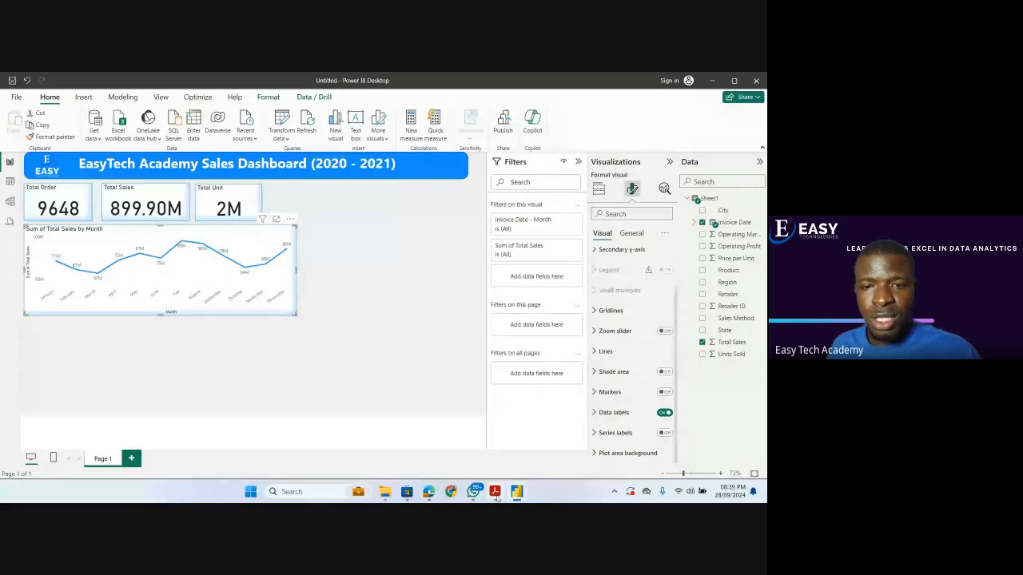
Check the Target Questions in the PDF, return to Power BI, and add a stacked column chart of Total Sales by Region.
{"action": "left_click", "coordinate": [494, 492]}
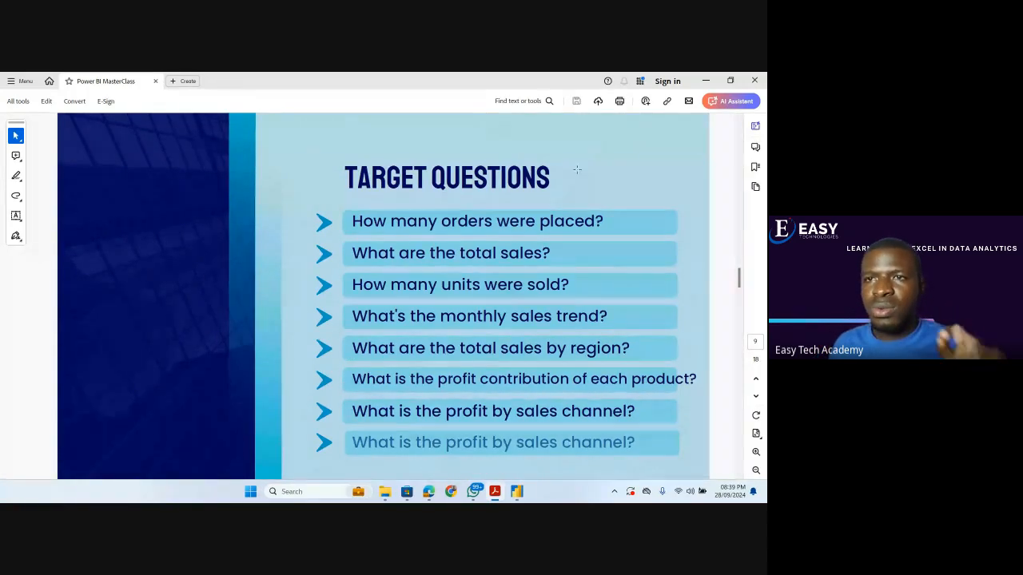
{"action": "left_click", "coordinate": [705, 80]}
{"action": "left_click", "coordinate": [462, 256]}
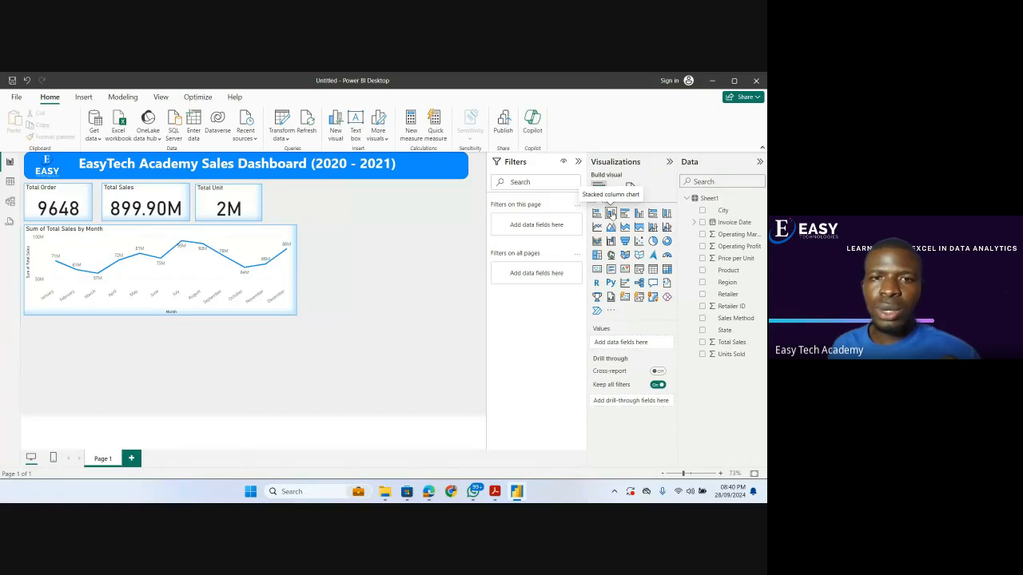
{"action": "left_click", "coordinate": [609, 213]}
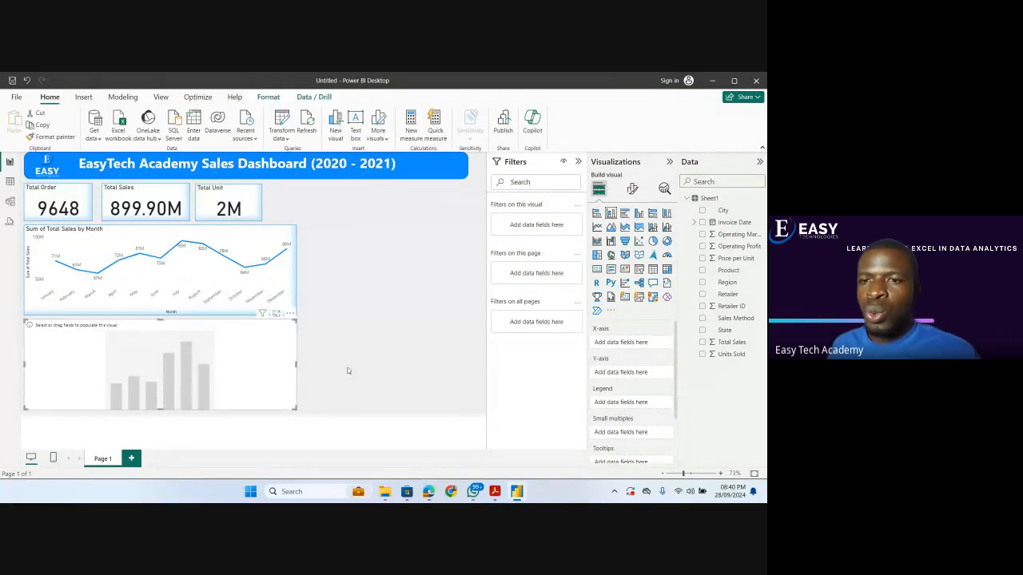
{"action": "left_click", "coordinate": [701, 343]}
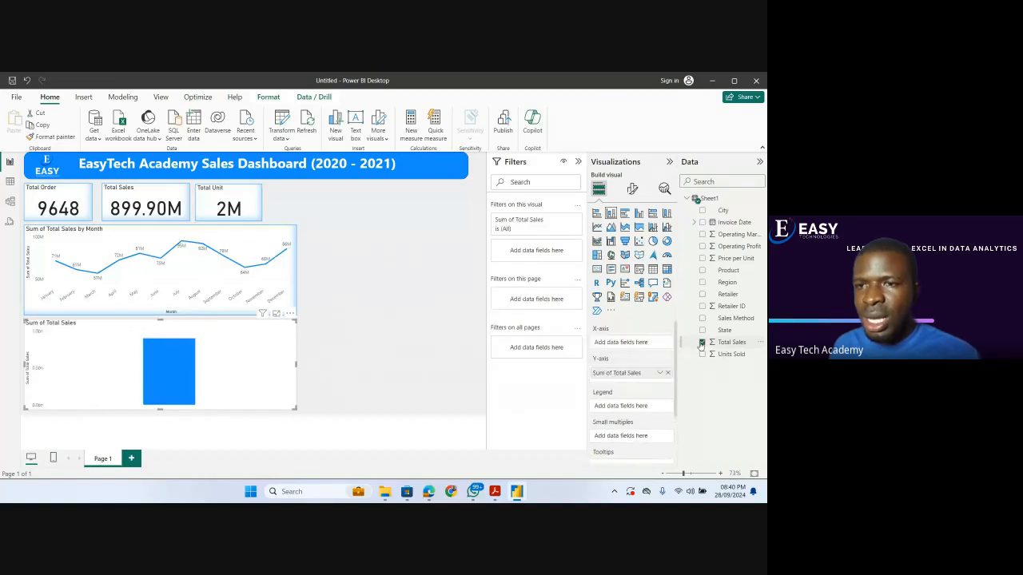
{"action": "left_click", "coordinate": [701, 283]}
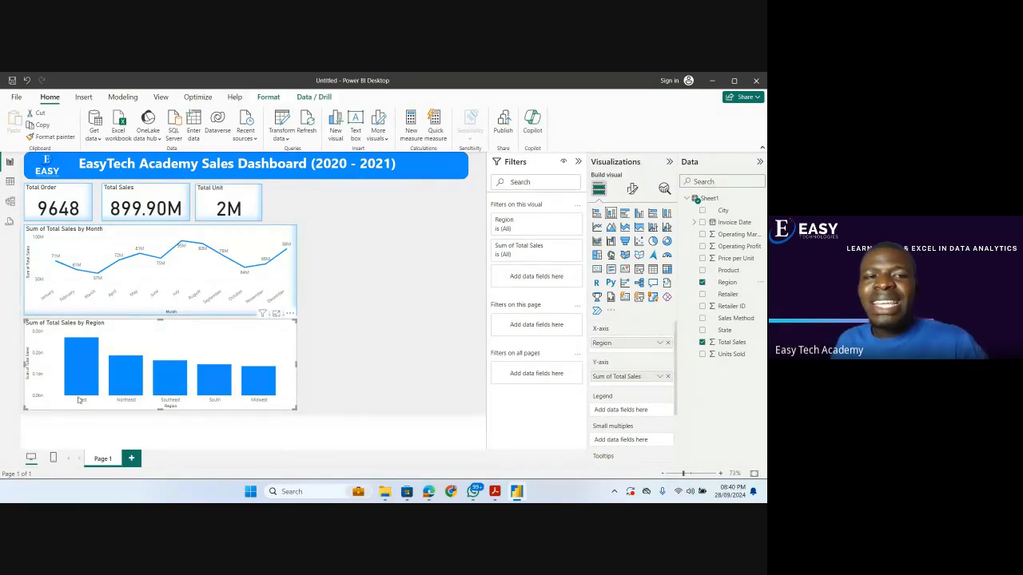
Copy the monthly sales line chart's formatting onto the Total Sales by Region column chart with Format painter.
{"action": "mouse_move", "coordinate": [77, 349]}
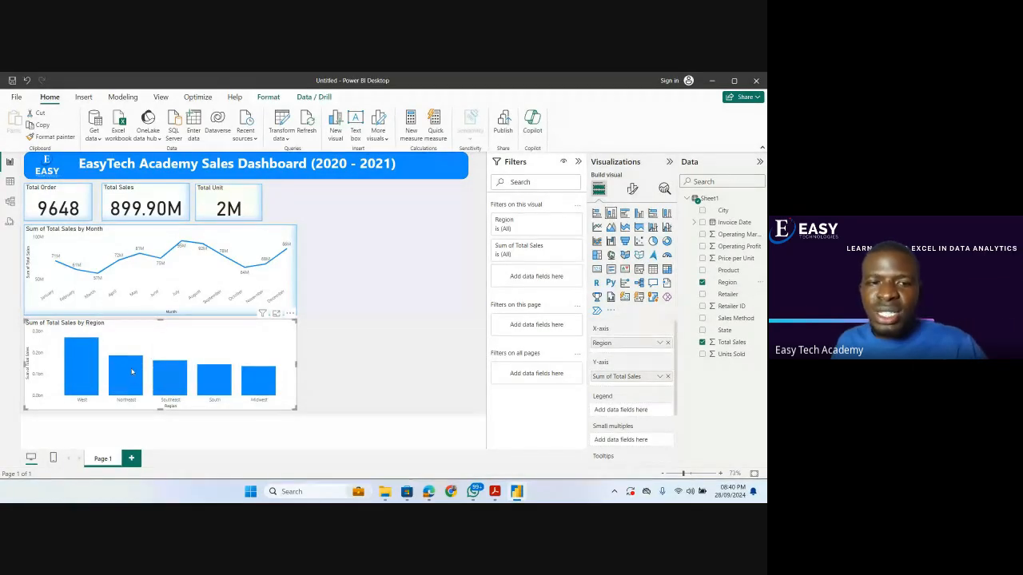
{"action": "mouse_move", "coordinate": [178, 367]}
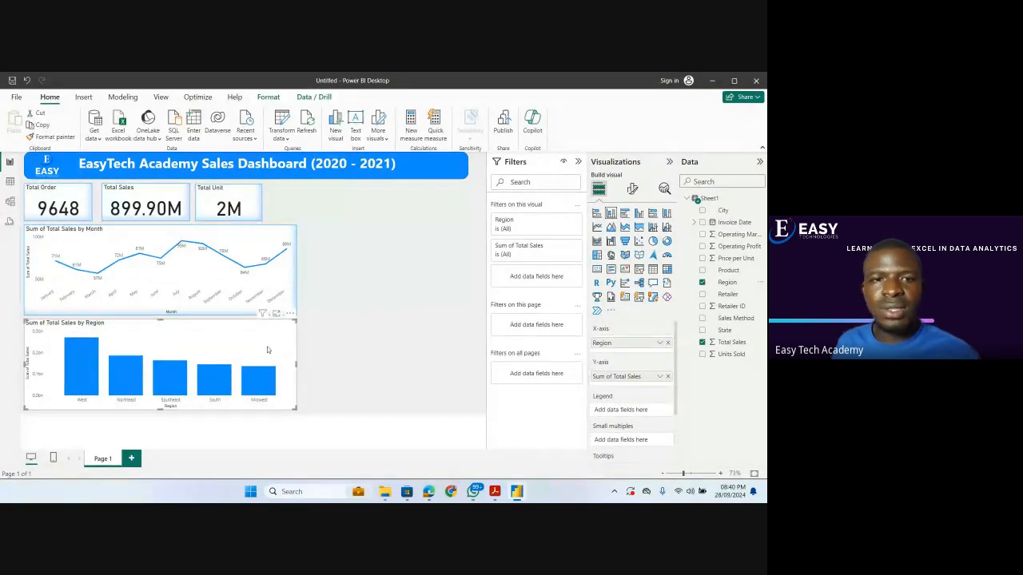
{"action": "left_click", "coordinate": [290, 287]}
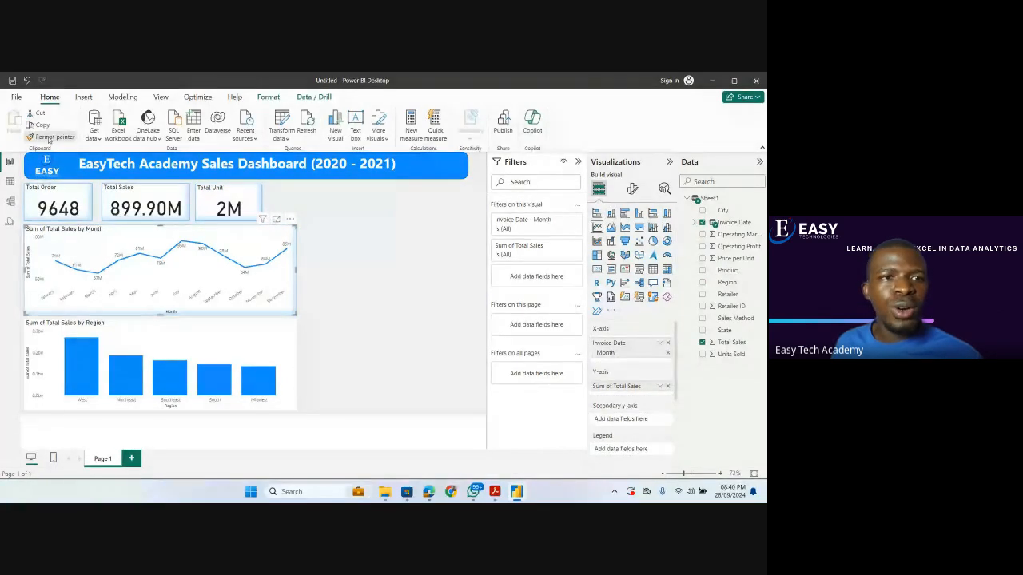
{"action": "left_click", "coordinate": [171, 329]}
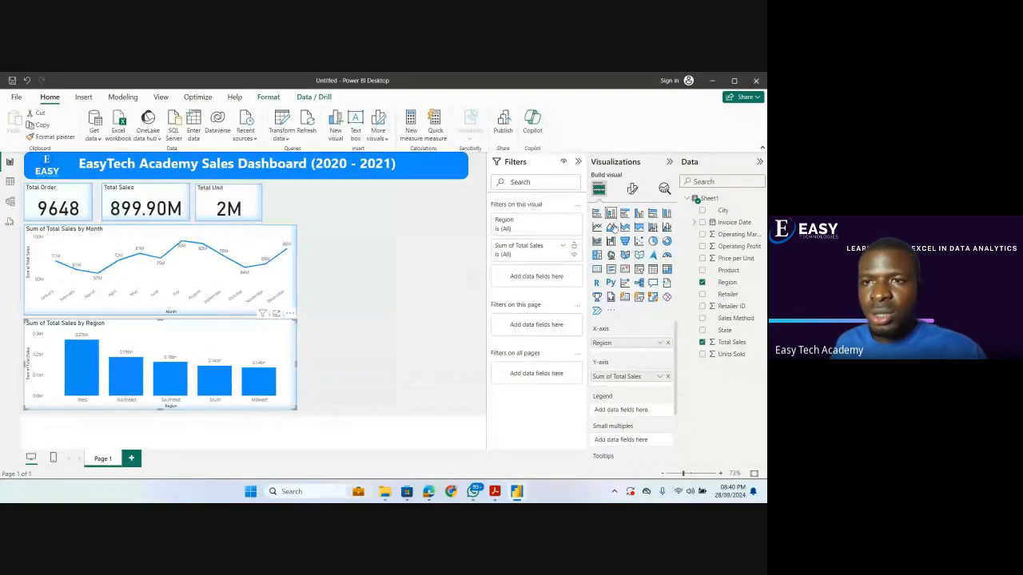
Set the region chart's data label display units to Thousands after trying None, and narrow the chart to free space beside it.
{"action": "left_click", "coordinate": [632, 189]}
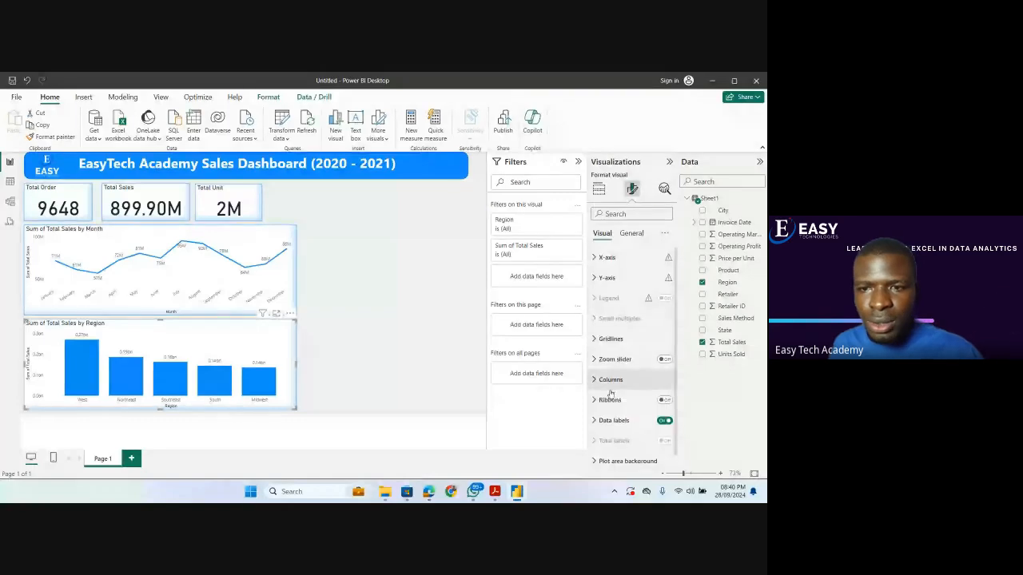
{"action": "left_click", "coordinate": [600, 421]}
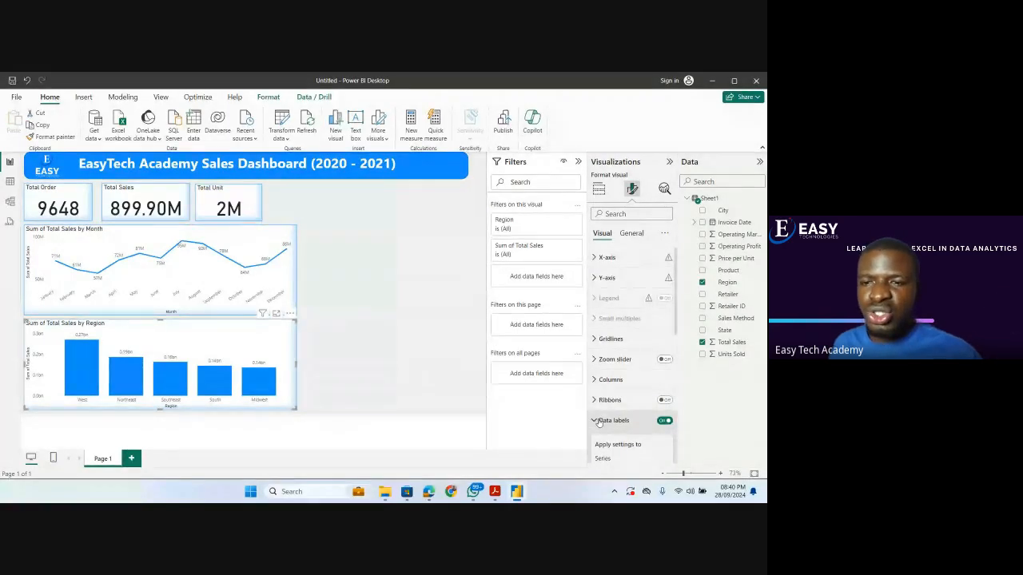
{"action": "scroll", "coordinate": [599, 419], "scroll_direction": "down", "scroll_amount": 2}
{"action": "scroll", "coordinate": [599, 421], "scroll_direction": "down", "scroll_amount": 3}
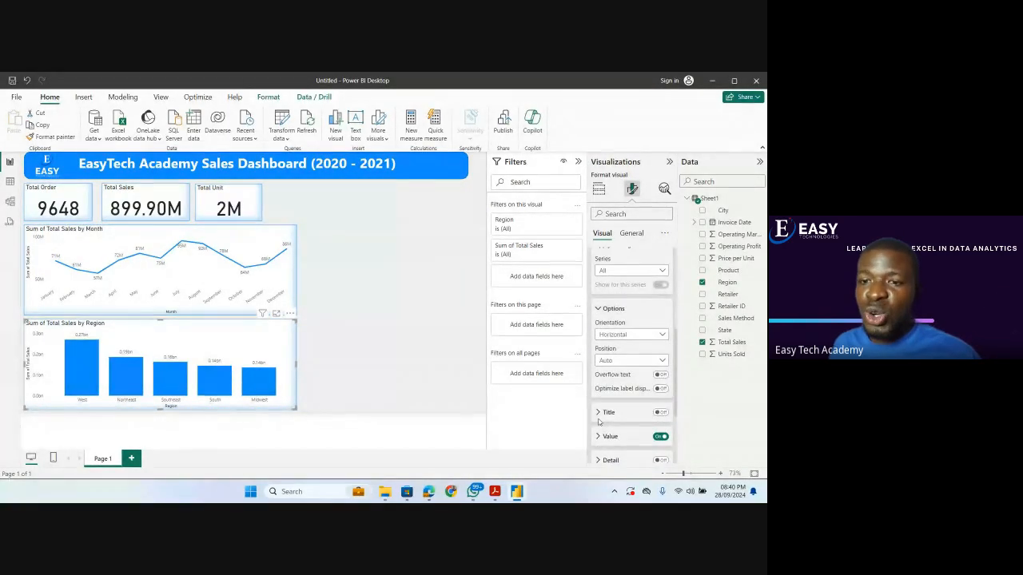
{"action": "scroll", "coordinate": [599, 422], "scroll_direction": "down", "scroll_amount": 3}
{"action": "left_click", "coordinate": [598, 322]}
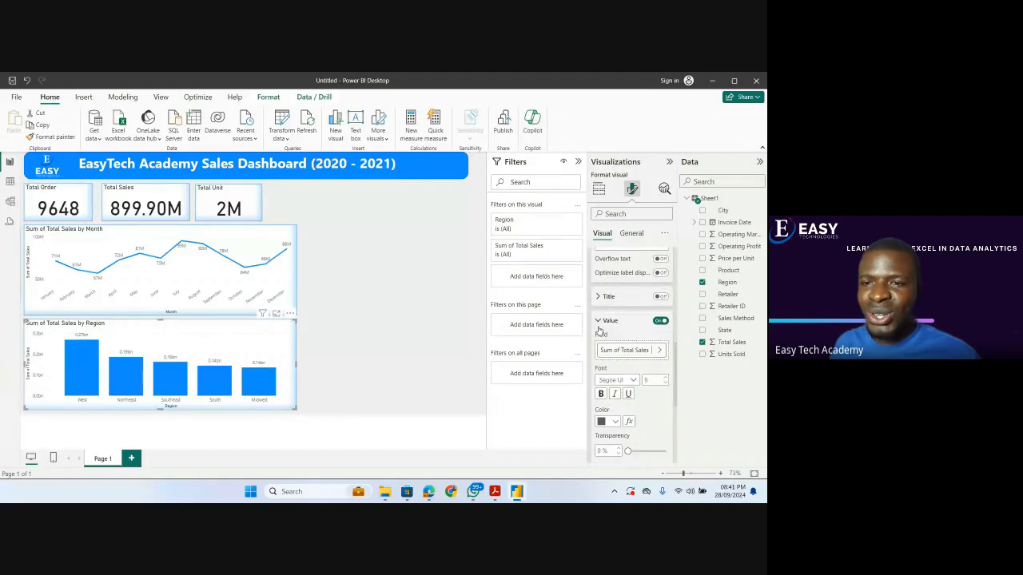
{"action": "scroll", "coordinate": [622, 336], "scroll_direction": "down", "scroll_amount": 2}
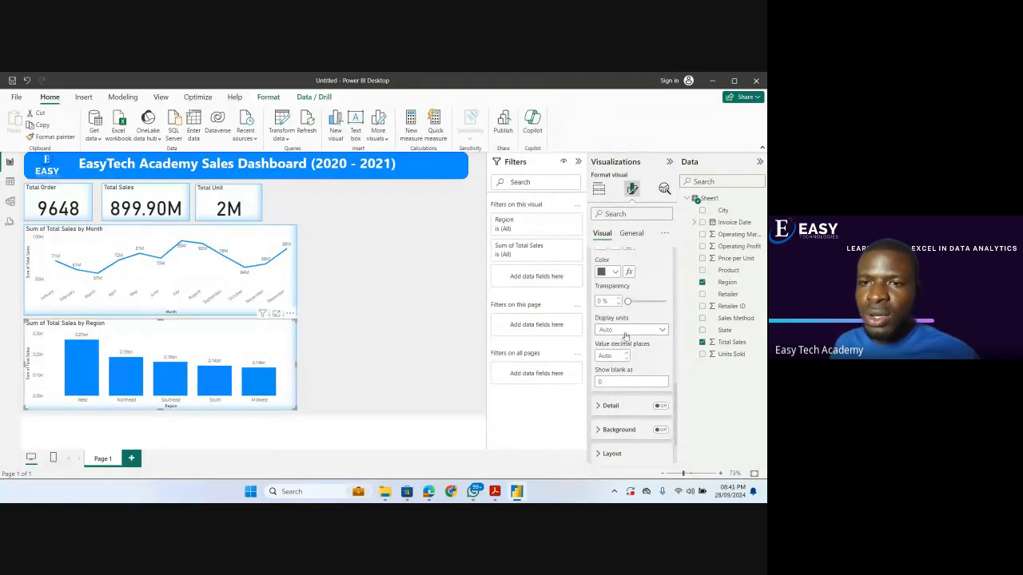
{"action": "left_click", "coordinate": [663, 331]}
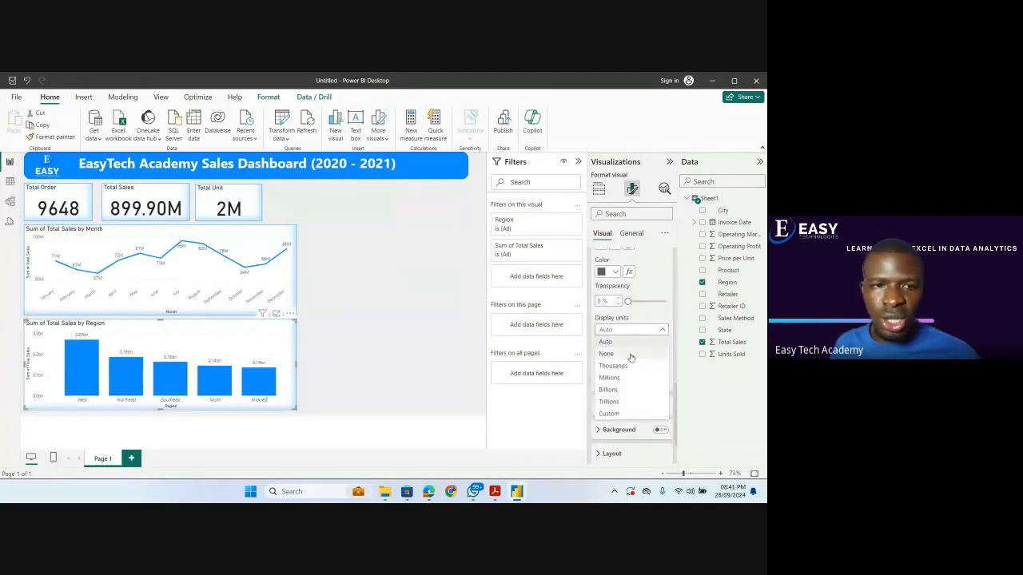
{"action": "left_click", "coordinate": [631, 354]}
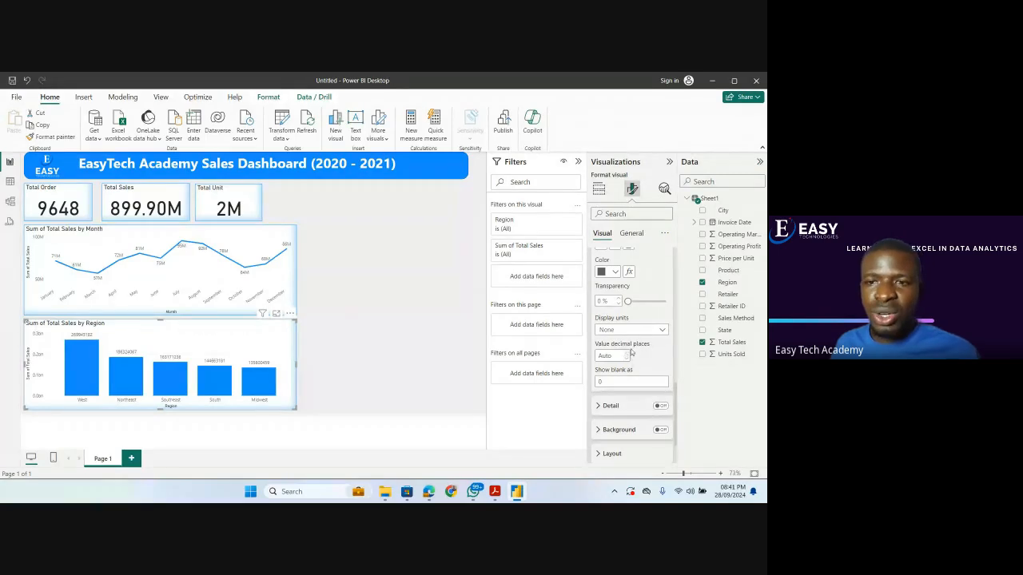
{"action": "left_click", "coordinate": [660, 331]}
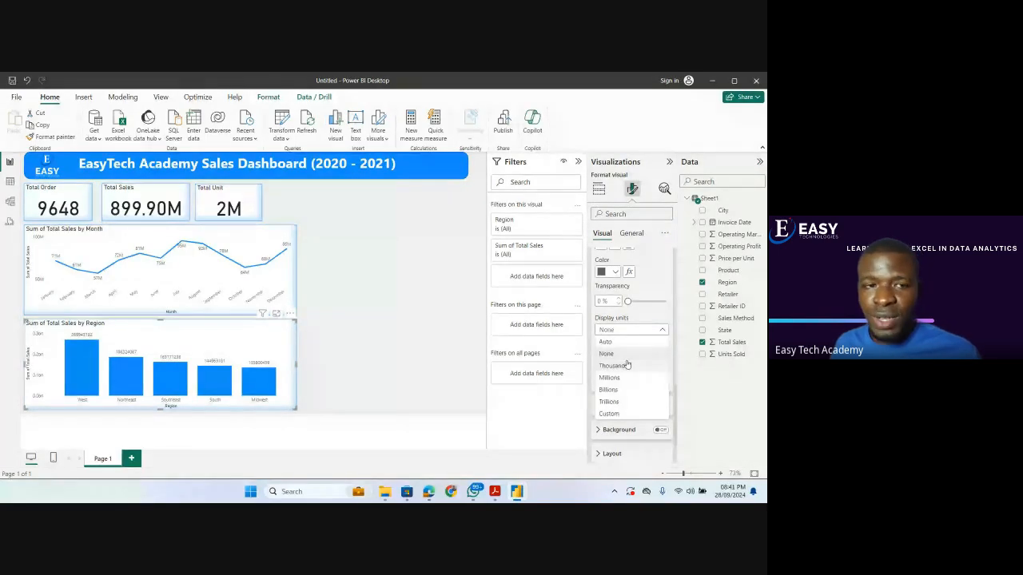
{"action": "left_click", "coordinate": [628, 365]}
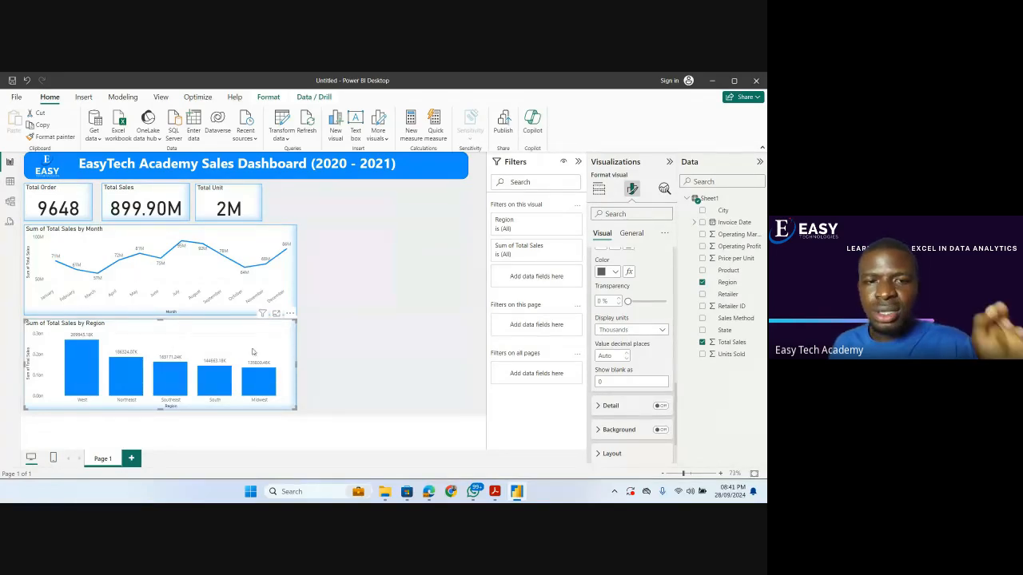
{"action": "left_click_drag", "start_coordinate": [296, 409], "coordinate": [197, 411]}
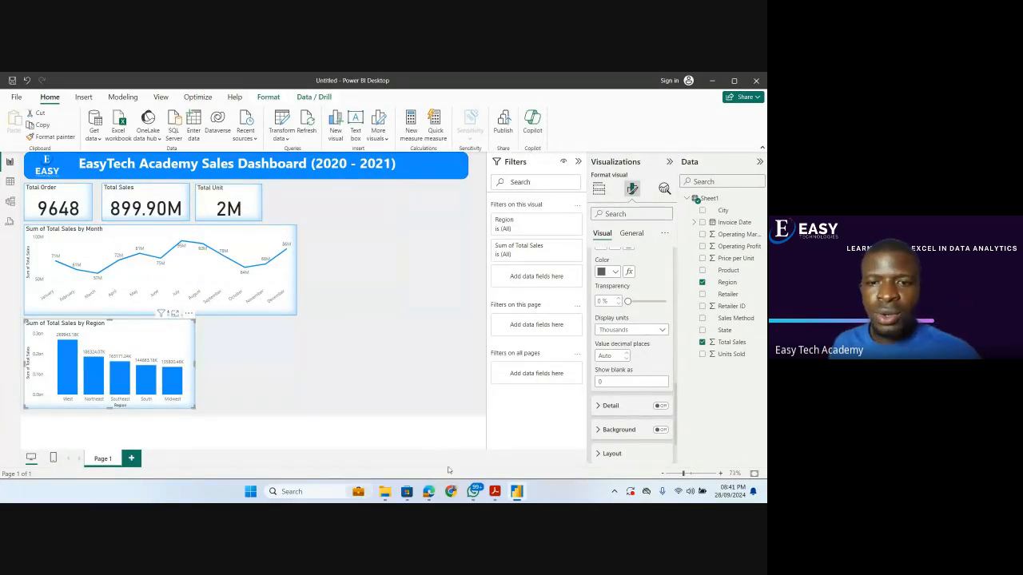
Review the Target Questions in the PDF, check the participants' responses in Google Meet, and return to Power BI.
{"action": "left_click", "coordinate": [494, 492]}
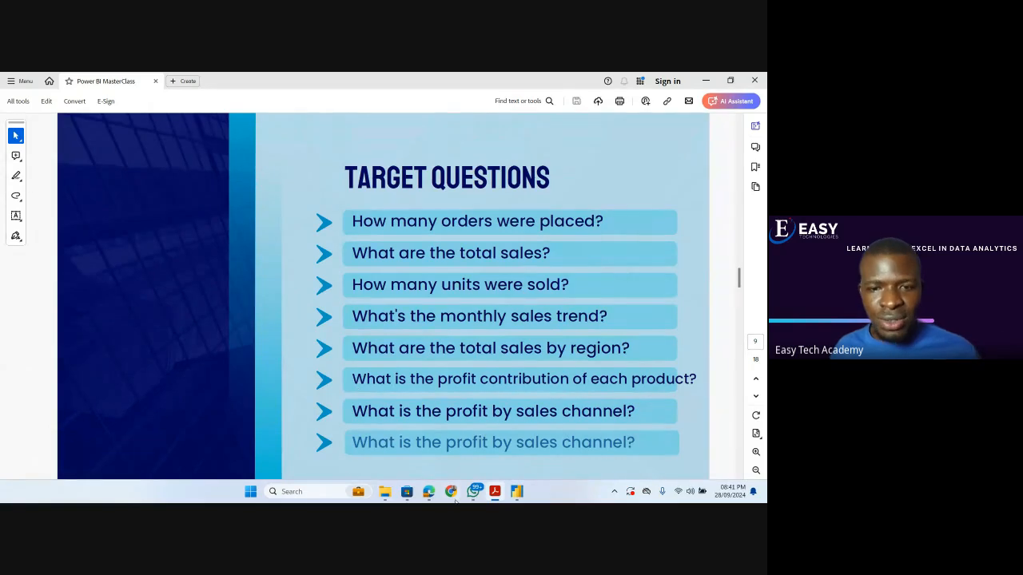
{"action": "mouse_move", "coordinate": [432, 494]}
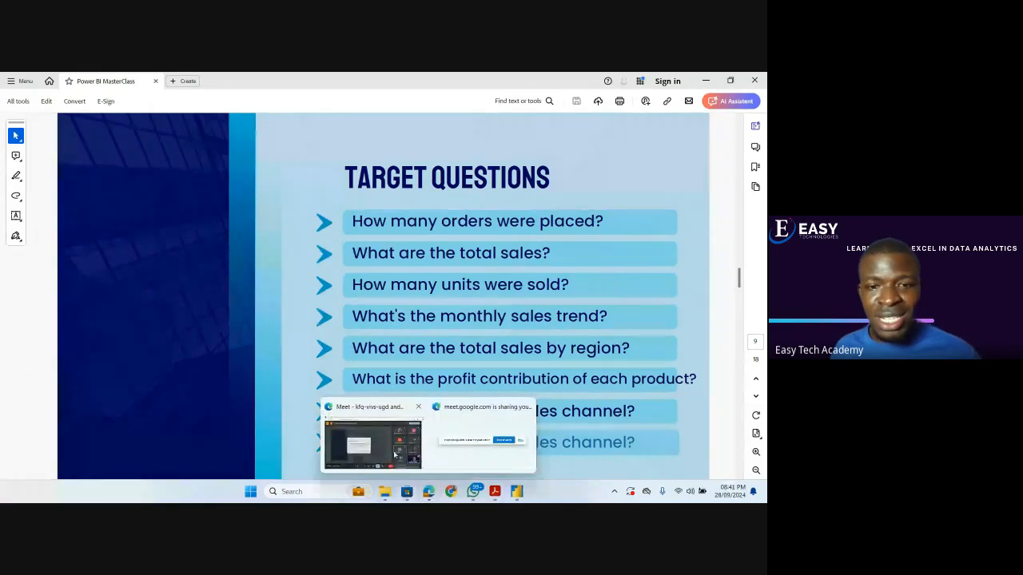
{"action": "left_click", "coordinate": [396, 446]}
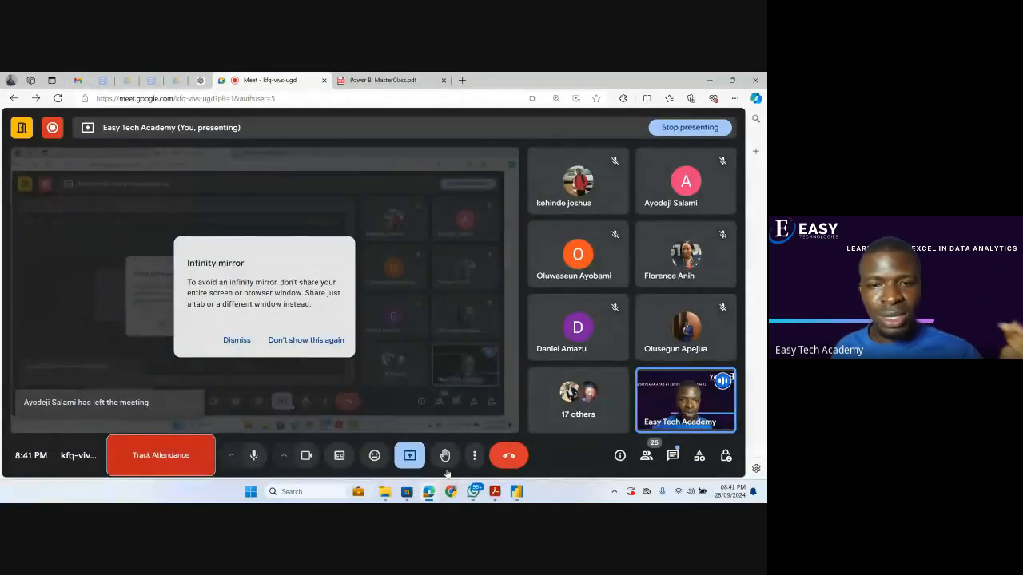
{"action": "mouse_move", "coordinate": [465, 484]}
{"action": "mouse_move", "coordinate": [495, 491]}
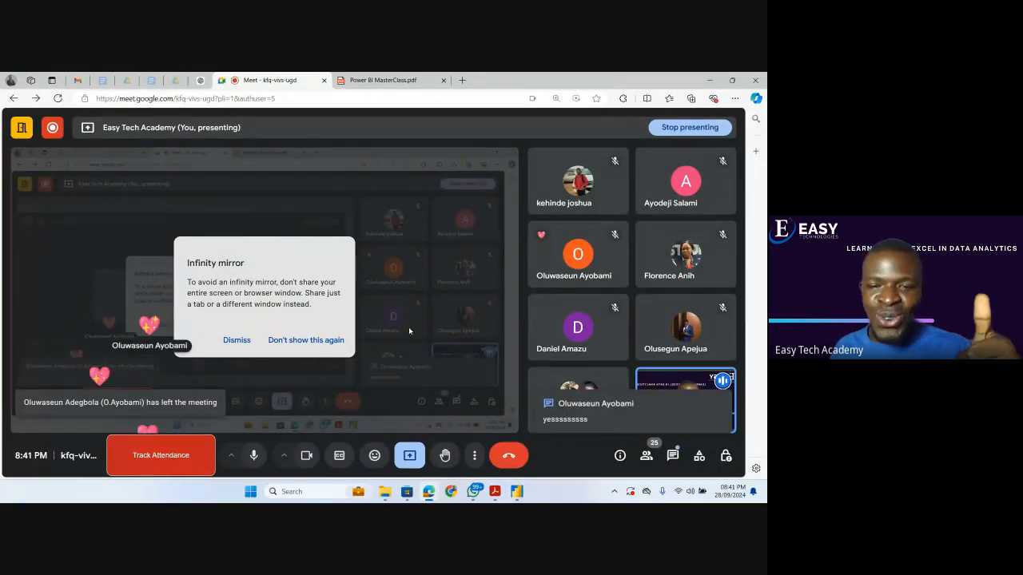
{"action": "left_click", "coordinate": [516, 490]}
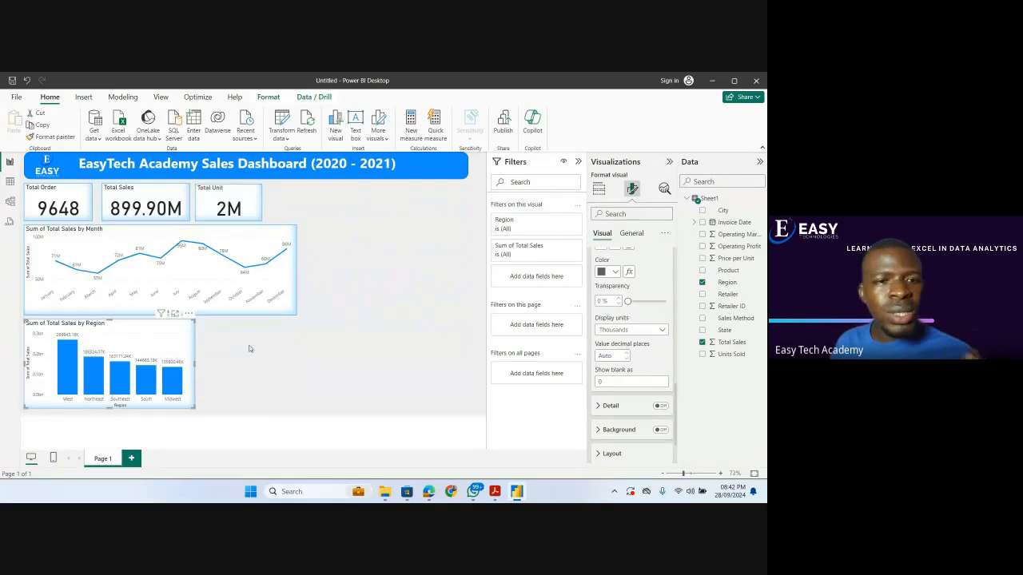
Recheck the Target Questions in the PDF, return to Power BI, and add a stacked column chart of Operating Profit by Product.
{"action": "left_click", "coordinate": [494, 490]}
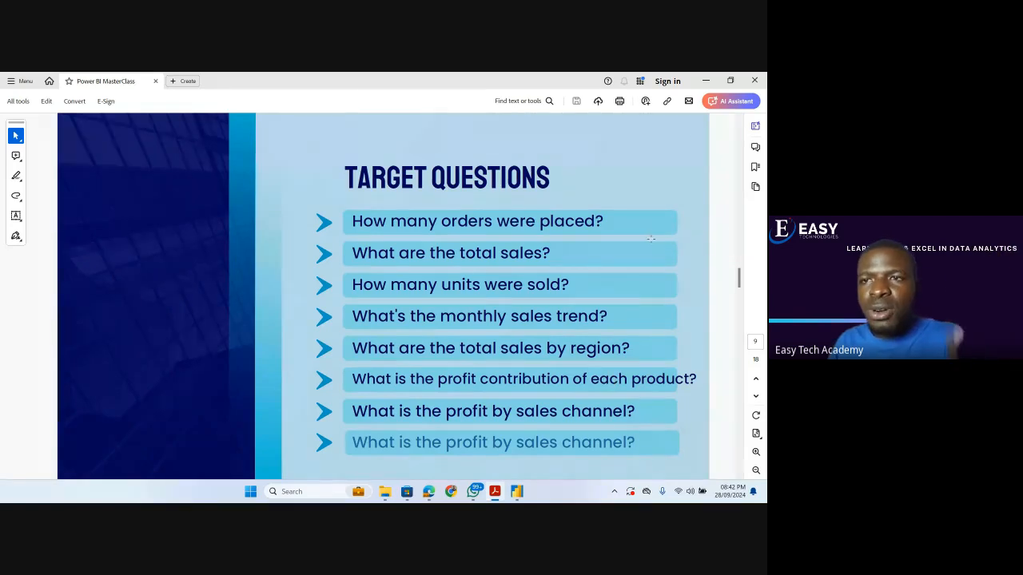
{"action": "left_click", "coordinate": [707, 80]}
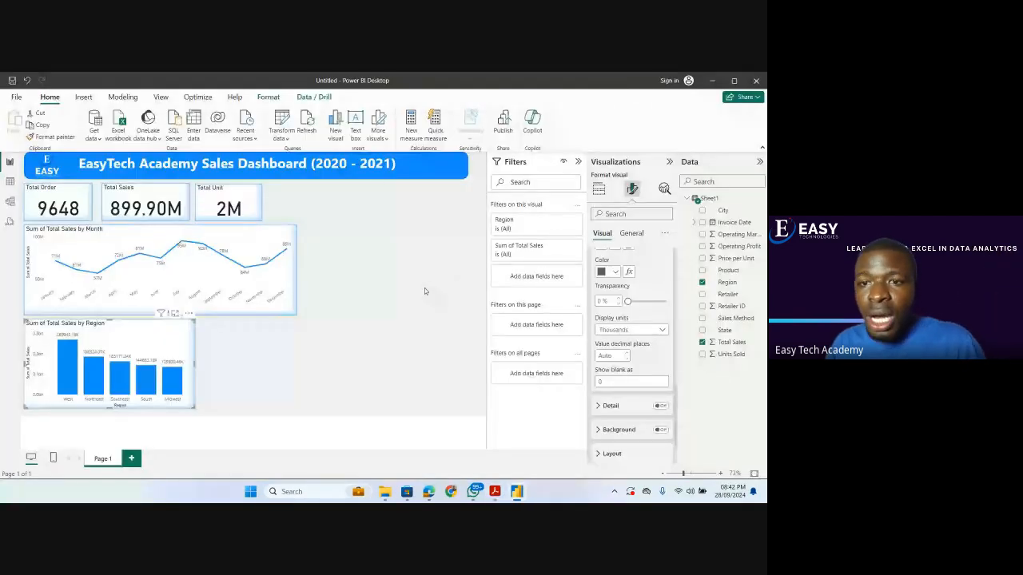
{"action": "left_click", "coordinate": [425, 291]}
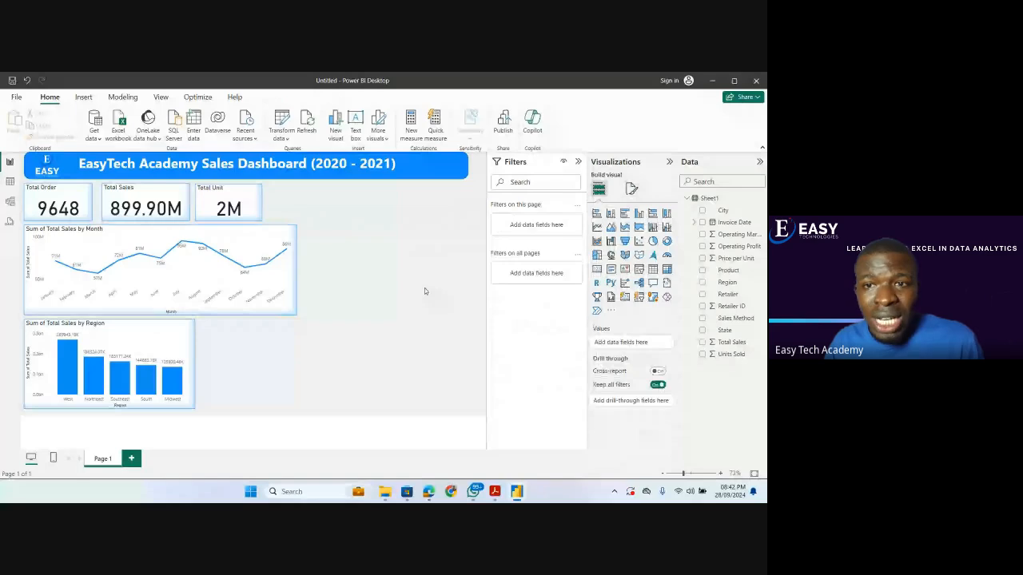
{"action": "left_click", "coordinate": [610, 217]}
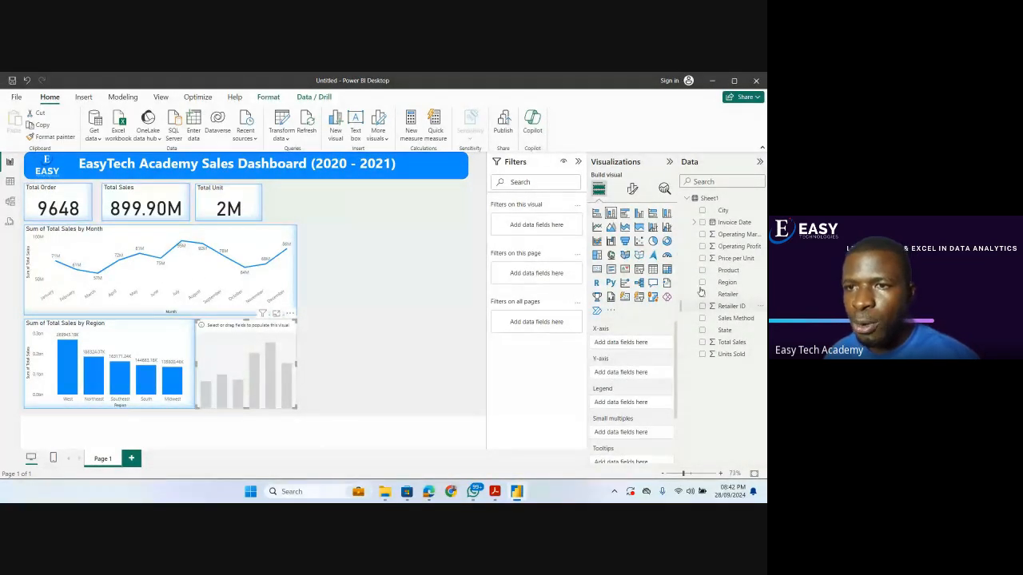
{"action": "left_click", "coordinate": [703, 246]}
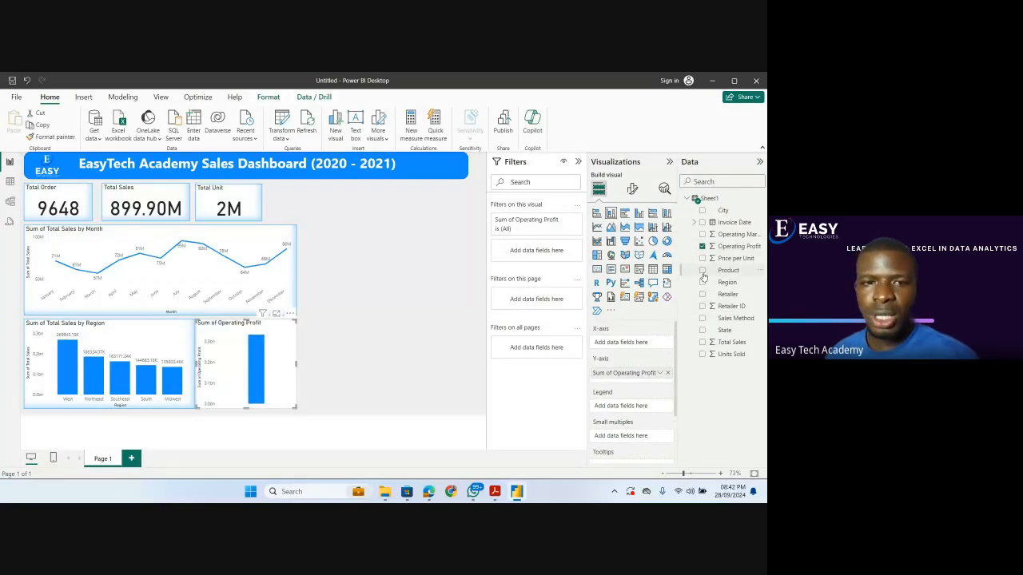
{"action": "left_click", "coordinate": [703, 271]}
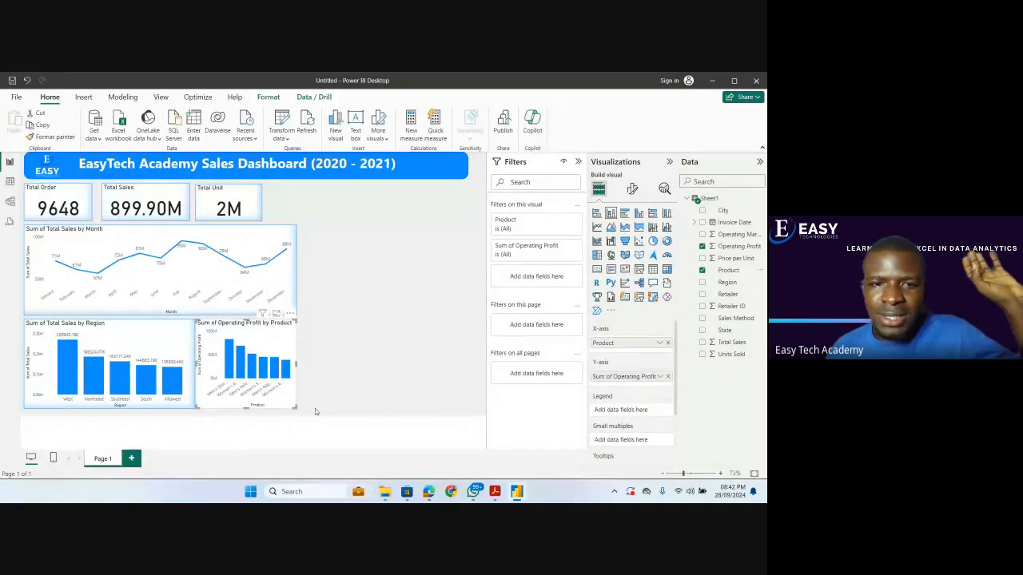
Enlarge the Operating Profit by Product chart and copy the monthly sales line chart's formatting onto it with Format painter.
{"action": "left_click_drag", "start_coordinate": [297, 409], "coordinate": [366, 397]}
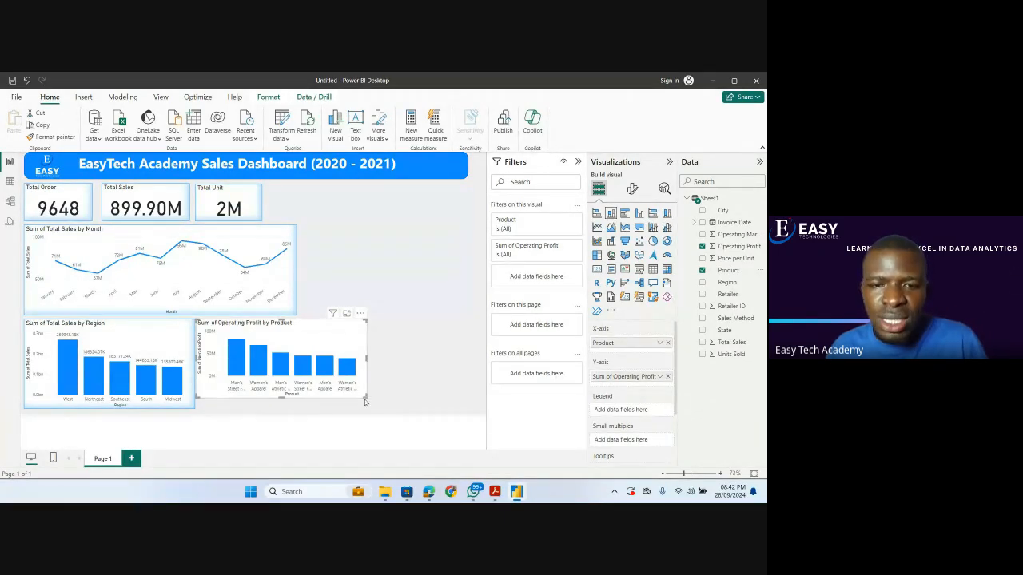
{"action": "left_click_drag", "start_coordinate": [366, 396], "coordinate": [392, 404]}
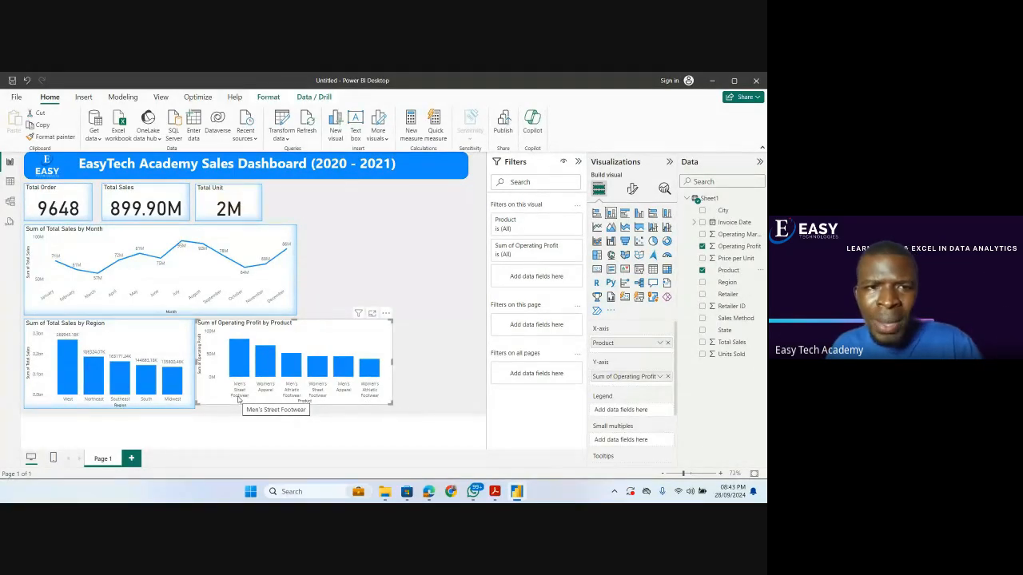
{"action": "left_click", "coordinate": [270, 235]}
{"action": "left_click", "coordinate": [50, 136]}
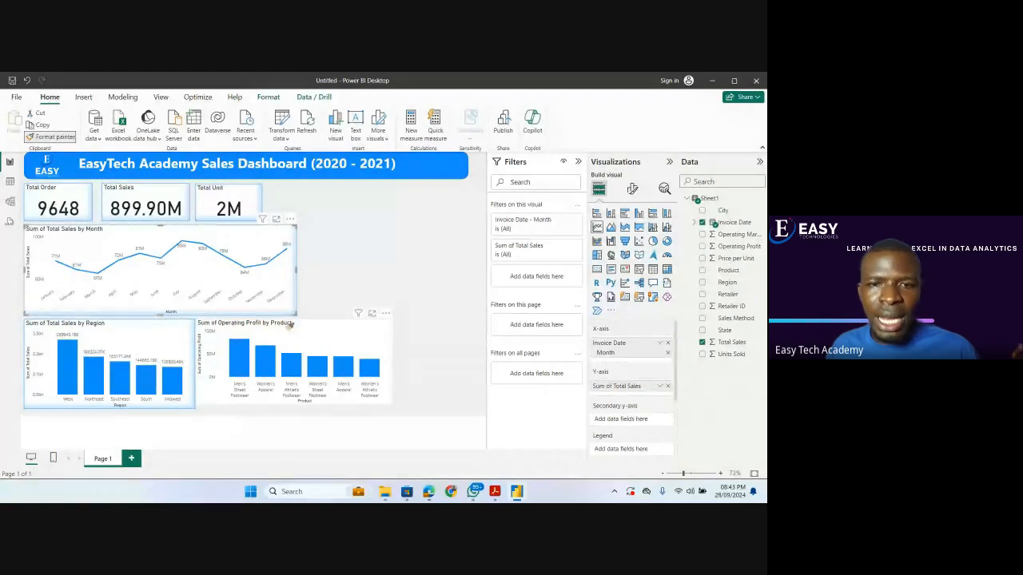
{"action": "left_click", "coordinate": [292, 326]}
Convert the Operating Profit by Product chart to a stacked bar chart and resize it to align with the region chart's lower edge.
{"action": "left_click_drag", "start_coordinate": [386, 406], "coordinate": [354, 414]}
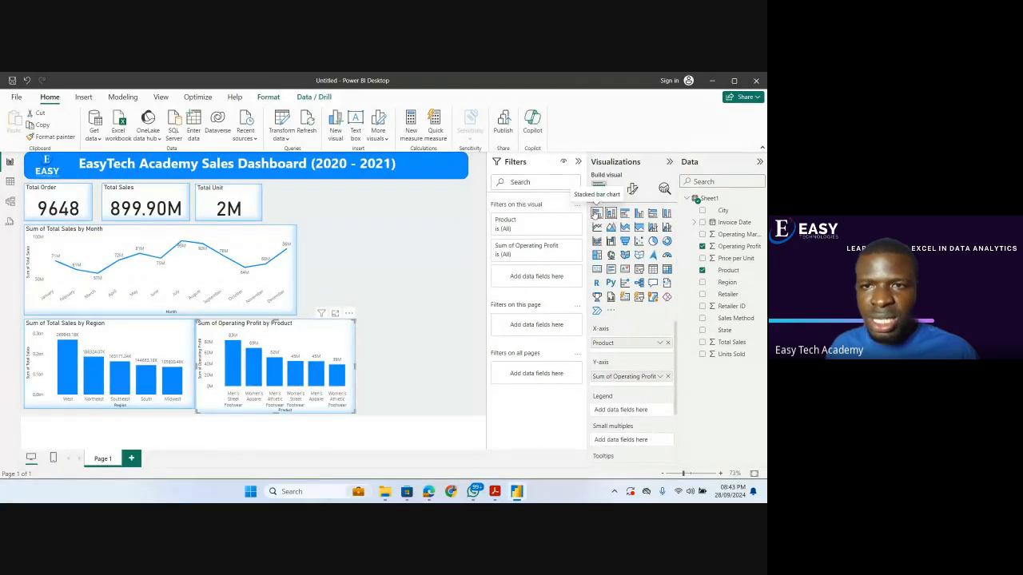
{"action": "left_click", "coordinate": [596, 214]}
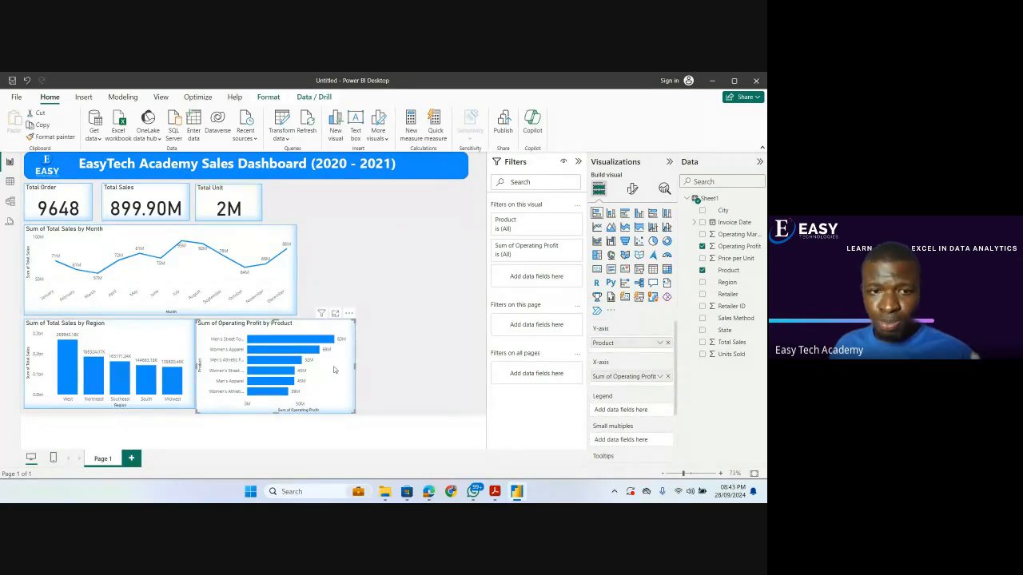
{"action": "left_click_drag", "start_coordinate": [352, 412], "coordinate": [349, 407]}
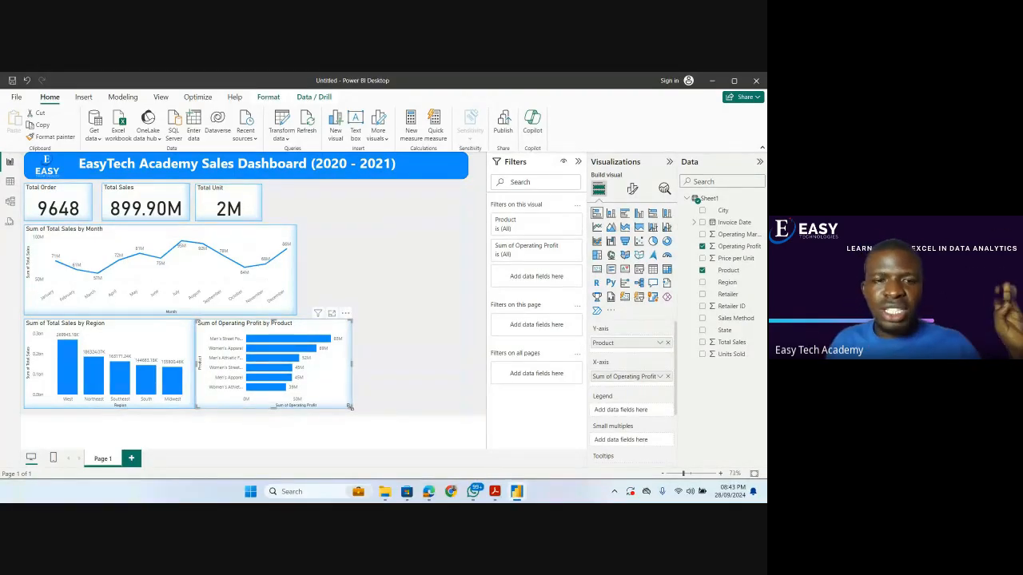
{"action": "left_click", "coordinate": [382, 381]}
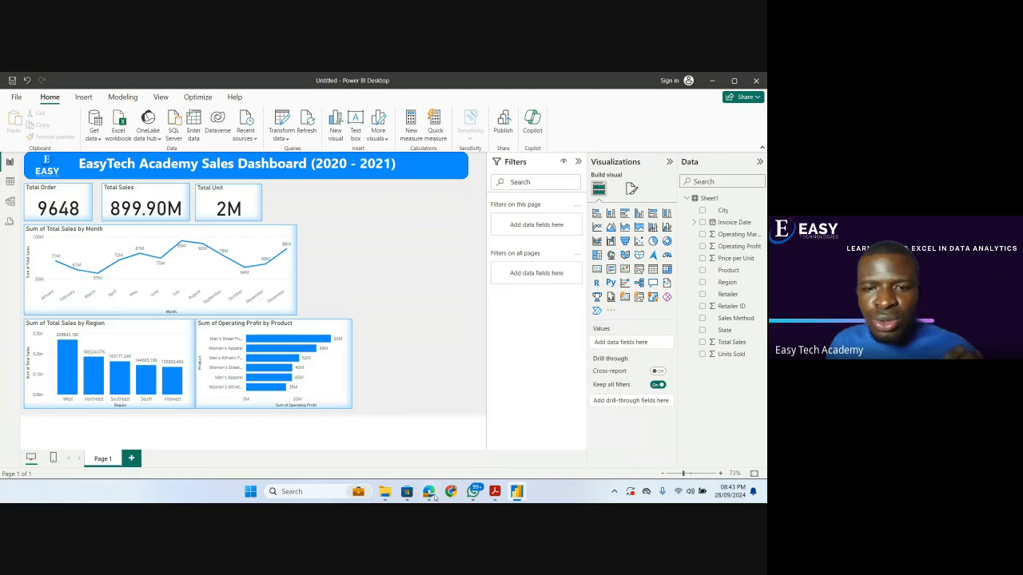
Check the Target Questions in the PDF, then return to Power BI and add a donut chart of Total Sales by Sales Method.
{"action": "left_click", "coordinate": [494, 492]}
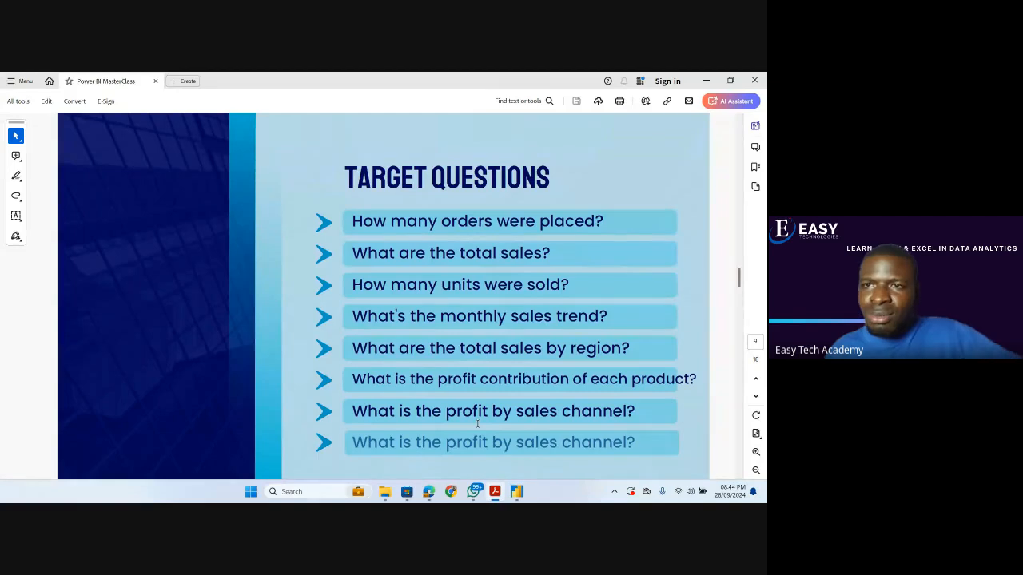
{"action": "left_click", "coordinate": [707, 78]}
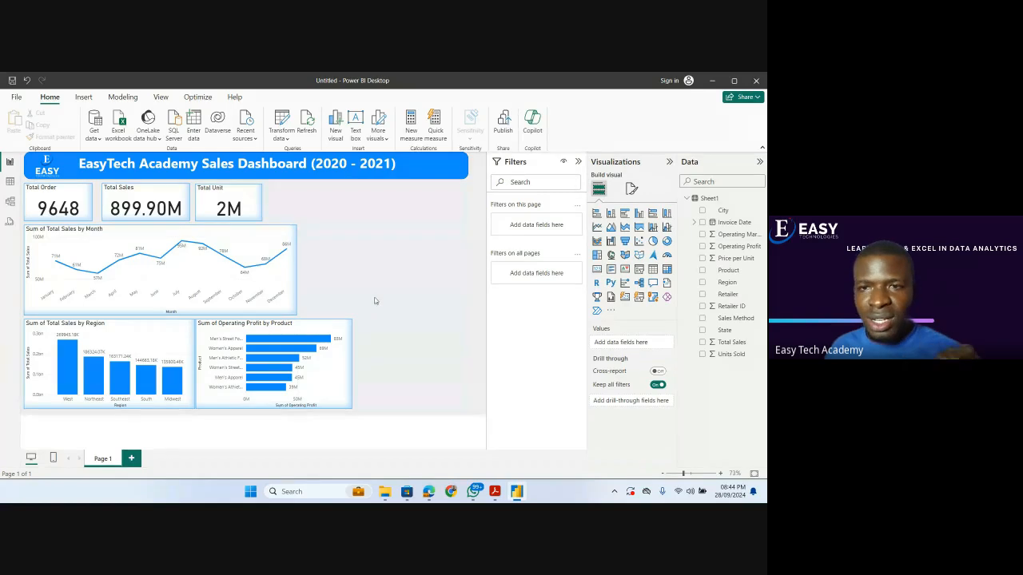
{"action": "left_click", "coordinate": [667, 242]}
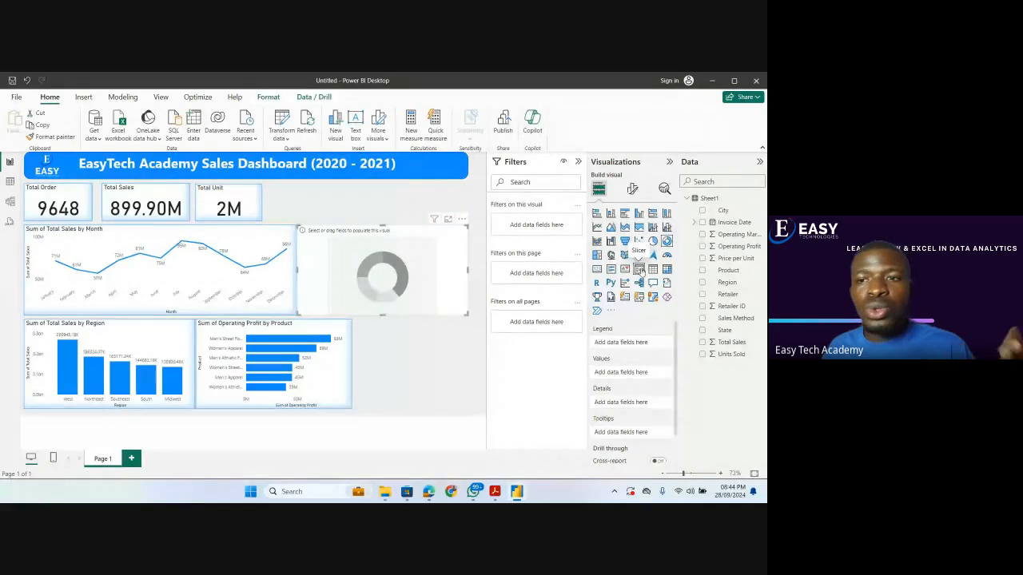
{"action": "left_click", "coordinate": [702, 319]}
{"action": "left_click", "coordinate": [702, 342]}
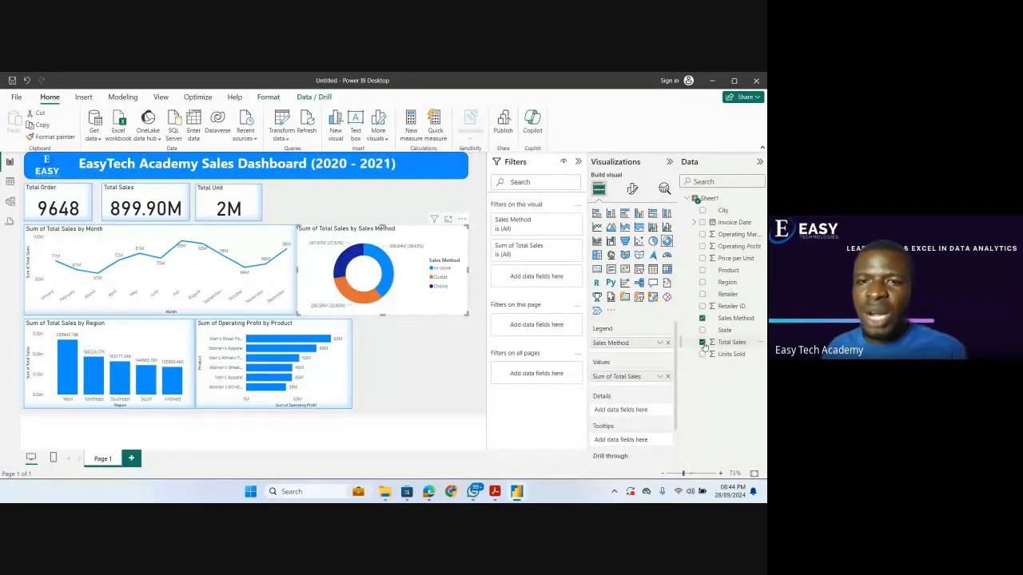
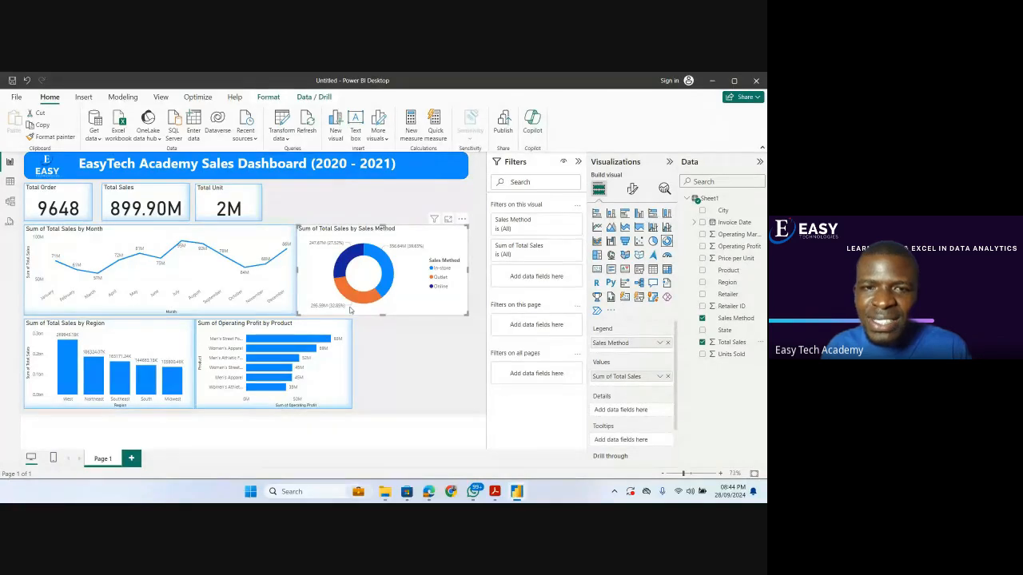
Copy the monthly sales line chart's formatting onto the Total Sales by Sales Method donut chart with Format painter.
{"action": "mouse_move", "coordinate": [347, 264]}
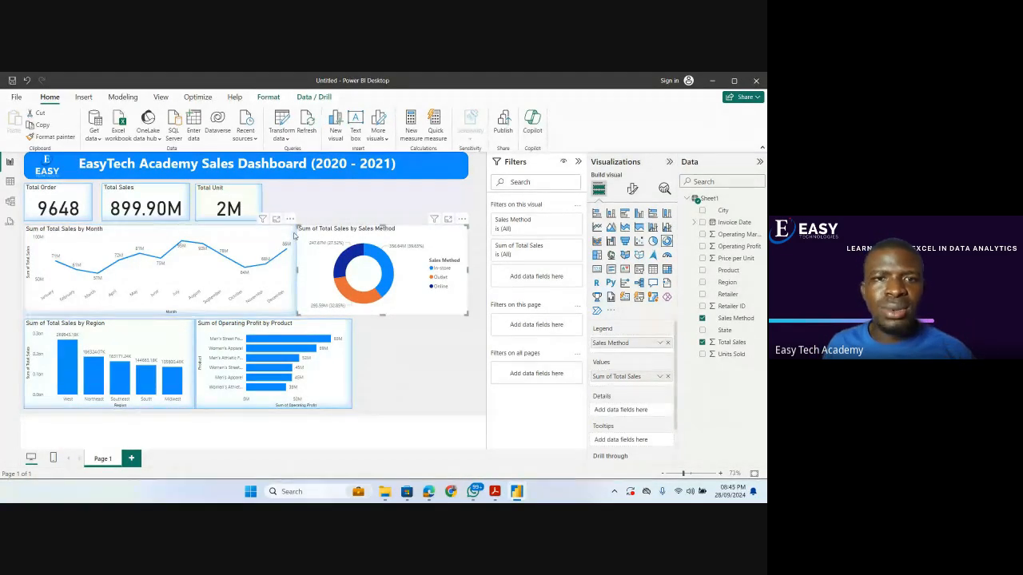
{"action": "left_click", "coordinate": [266, 223]}
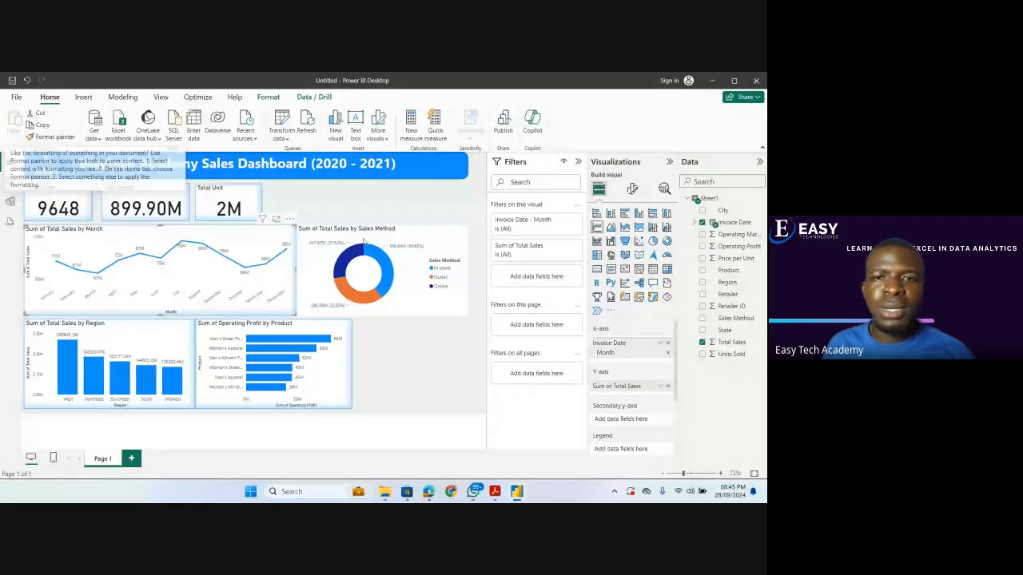
{"action": "left_click", "coordinate": [426, 289]}
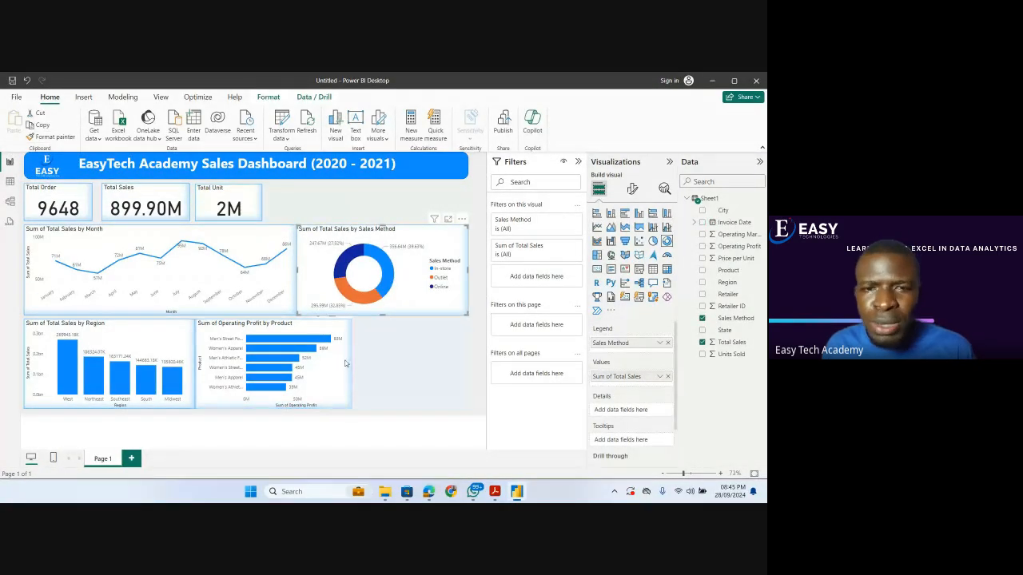
{"action": "left_click", "coordinate": [380, 340]}
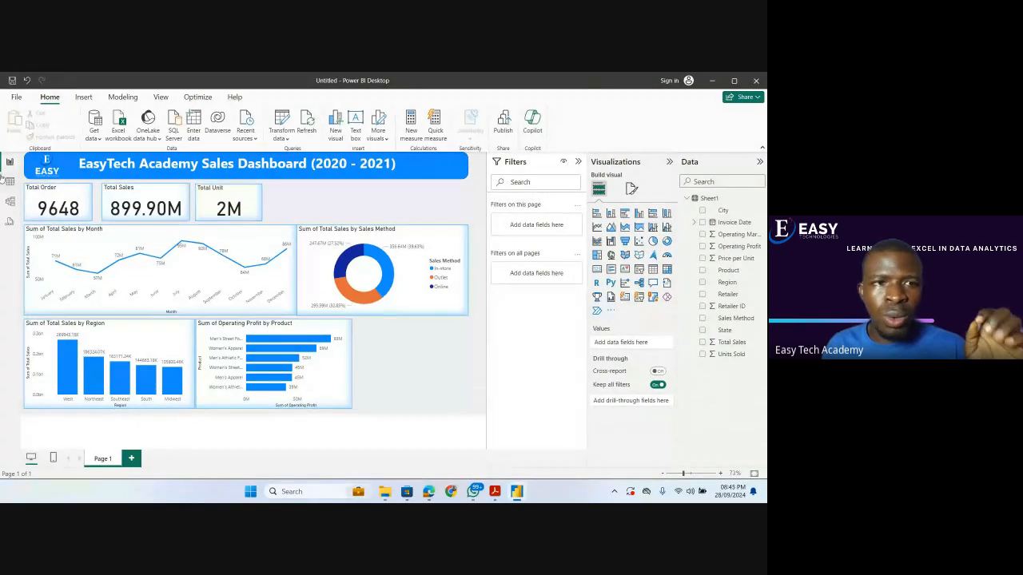
Review the columns in the data table, then return to the report and add a stacked column chart of Operating Profit by Retailer.
{"action": "left_click", "coordinate": [9, 181]}
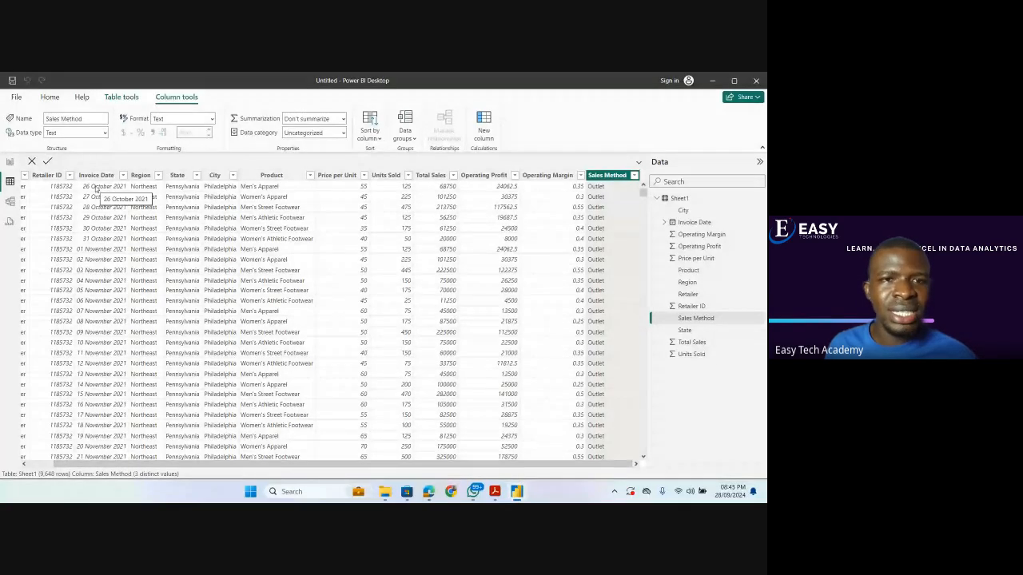
{"action": "scroll", "coordinate": [32, 180], "scroll_direction": "left", "scroll_amount": 1}
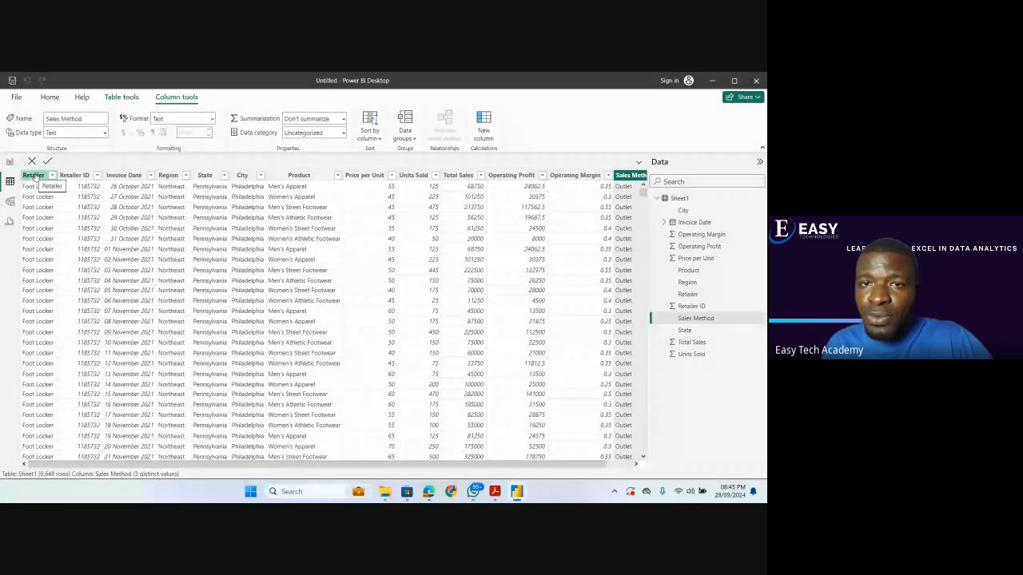
{"action": "left_click", "coordinate": [10, 163]}
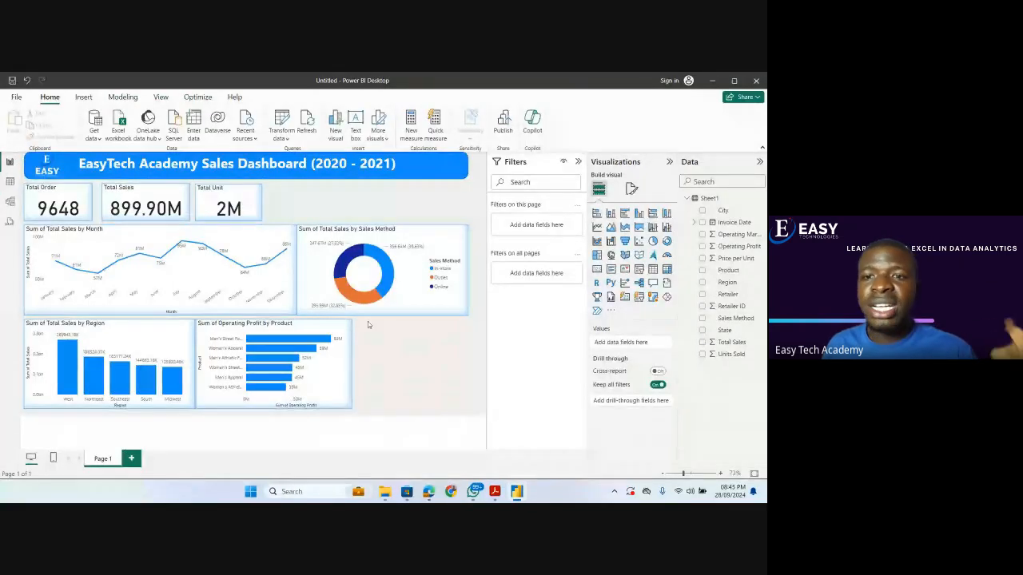
{"action": "left_click", "coordinate": [611, 214]}
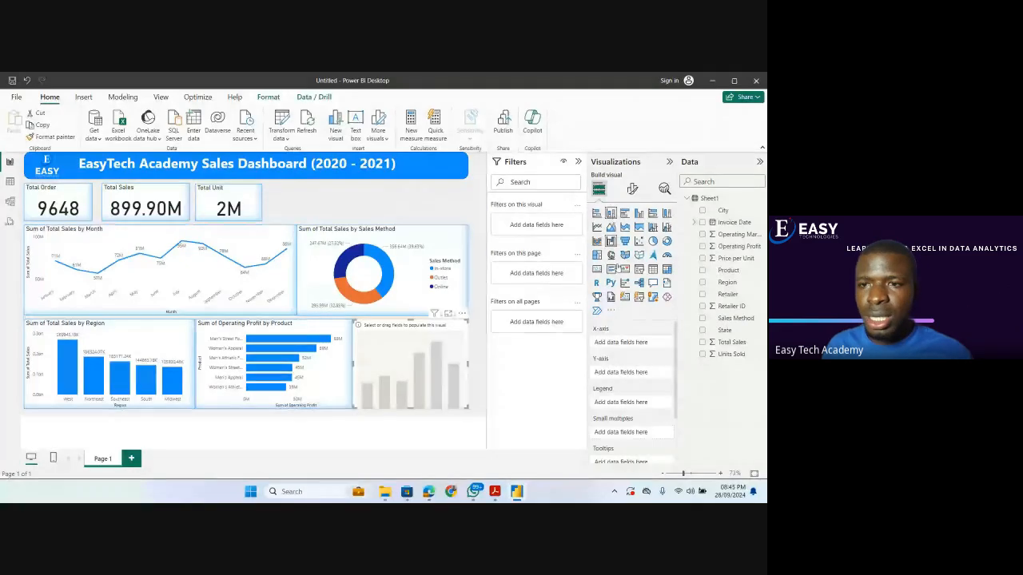
{"action": "left_click", "coordinate": [703, 295]}
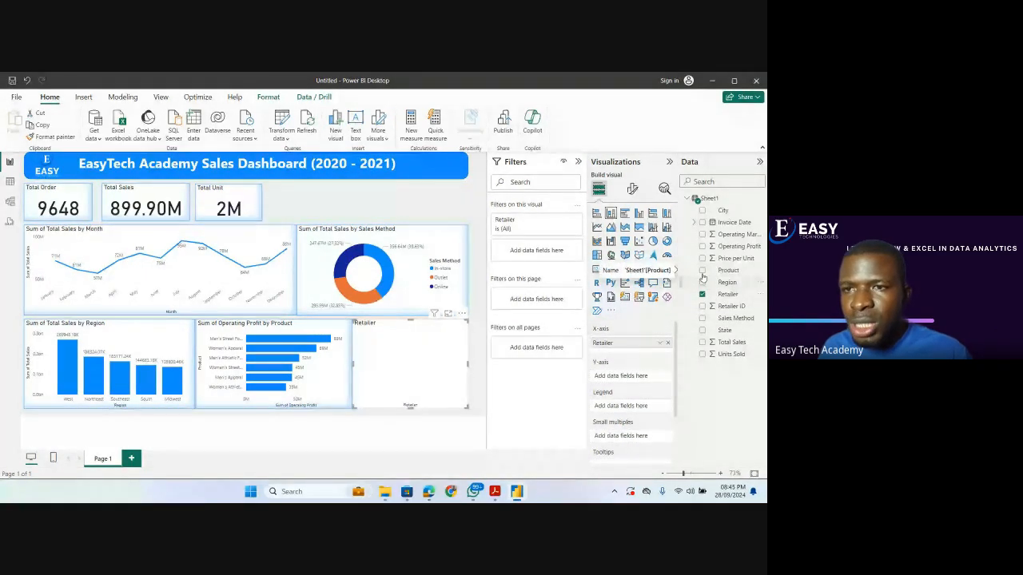
{"action": "left_click", "coordinate": [703, 247]}
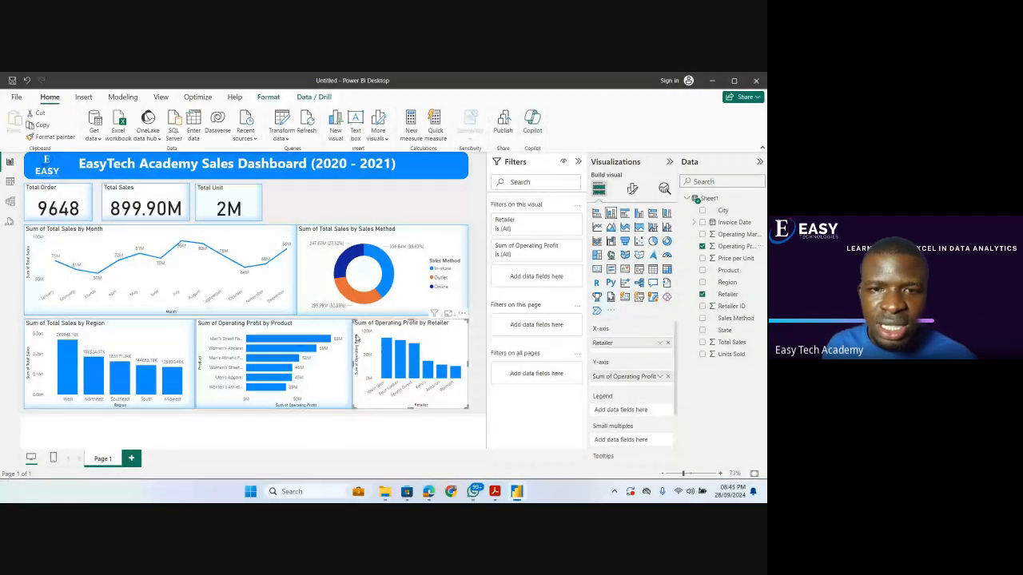
Narrow the Operating Profit by Retailer chart to leave a gap beside the product chart and copy the donut chart's formatting onto it with Format painter.
{"action": "mouse_move", "coordinate": [353, 320]}
{"action": "left_mouse_down"}
{"action": "mouse_move", "coordinate": [312, 294]}
{"action": "mouse_move", "coordinate": [351, 321]}
{"action": "left_mouse_up"}
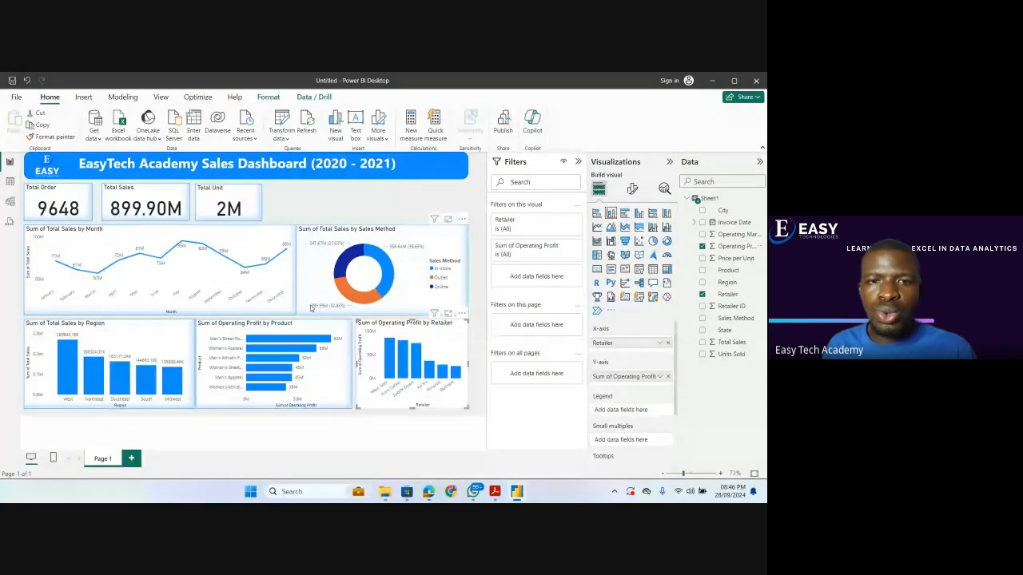
{"action": "left_click", "coordinate": [307, 306]}
{"action": "left_click", "coordinate": [51, 137]}
{"action": "left_click", "coordinate": [361, 351]}
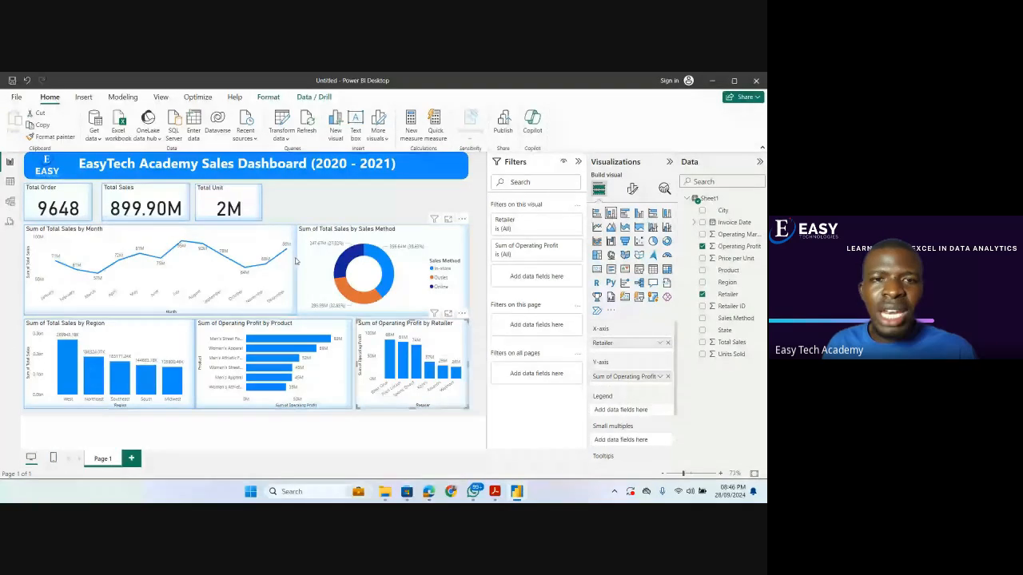
Leave a gap between the line and donut charts, and extend the donut and retailer charts outward to the same outer edge.
{"action": "left_click", "coordinate": [296, 227]}
{"action": "left_click_drag", "start_coordinate": [296, 227], "coordinate": [302, 231]}
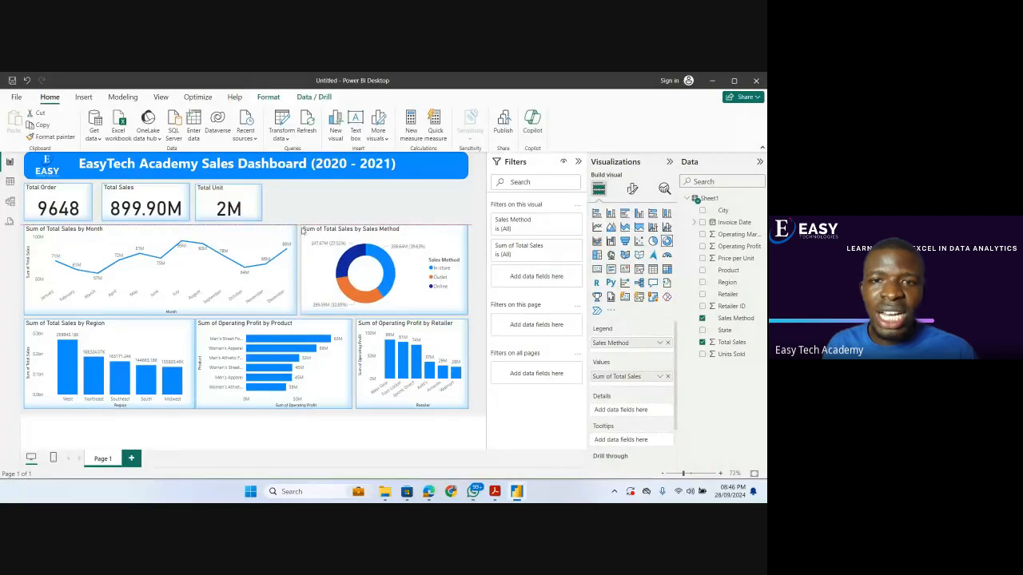
{"action": "left_click_drag", "start_coordinate": [468, 314], "coordinate": [483, 318]}
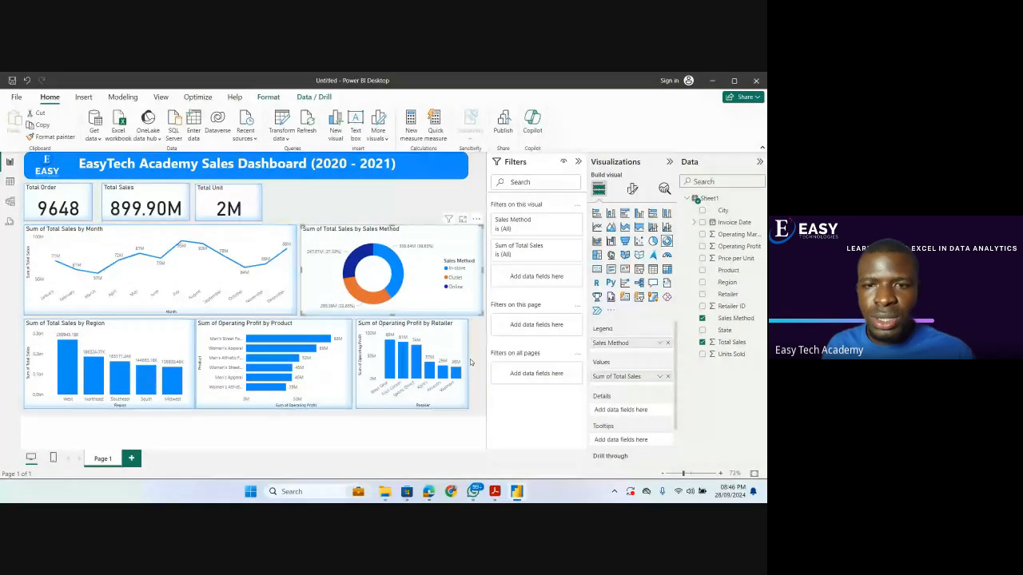
{"action": "left_click", "coordinate": [468, 406]}
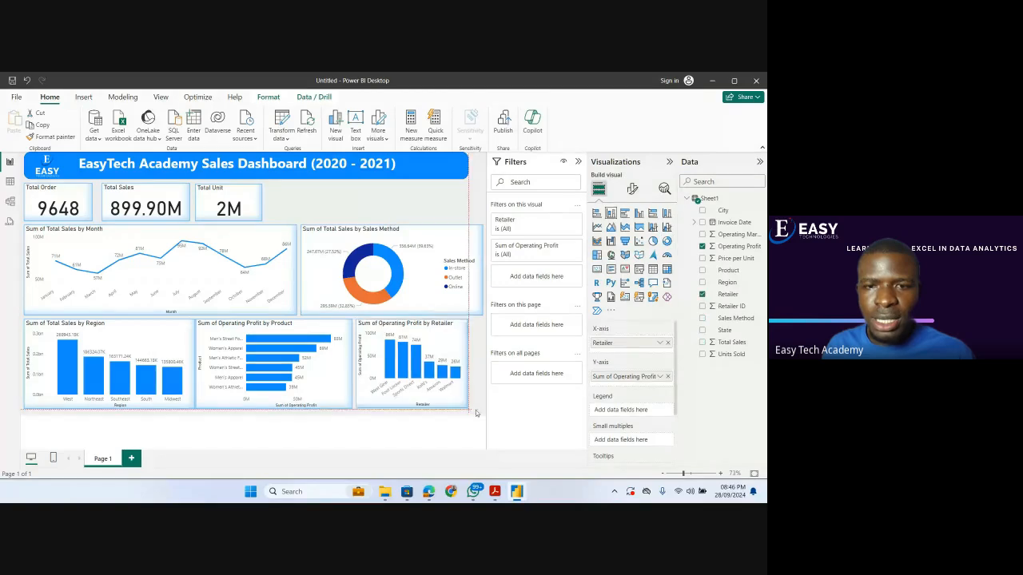
{"action": "left_click_drag", "start_coordinate": [471, 414], "coordinate": [482, 414]}
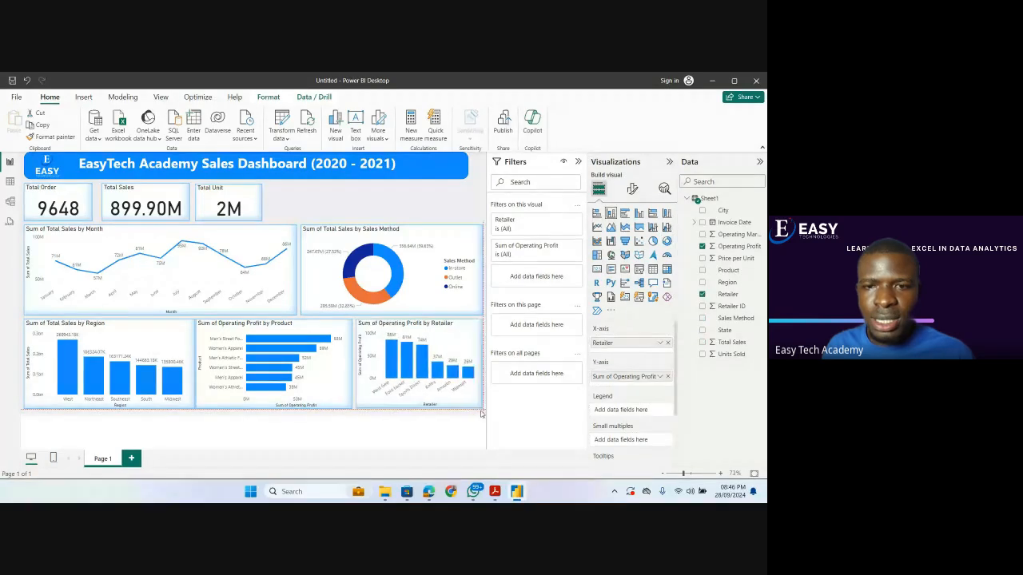
{"action": "left_click", "coordinate": [325, 204]}
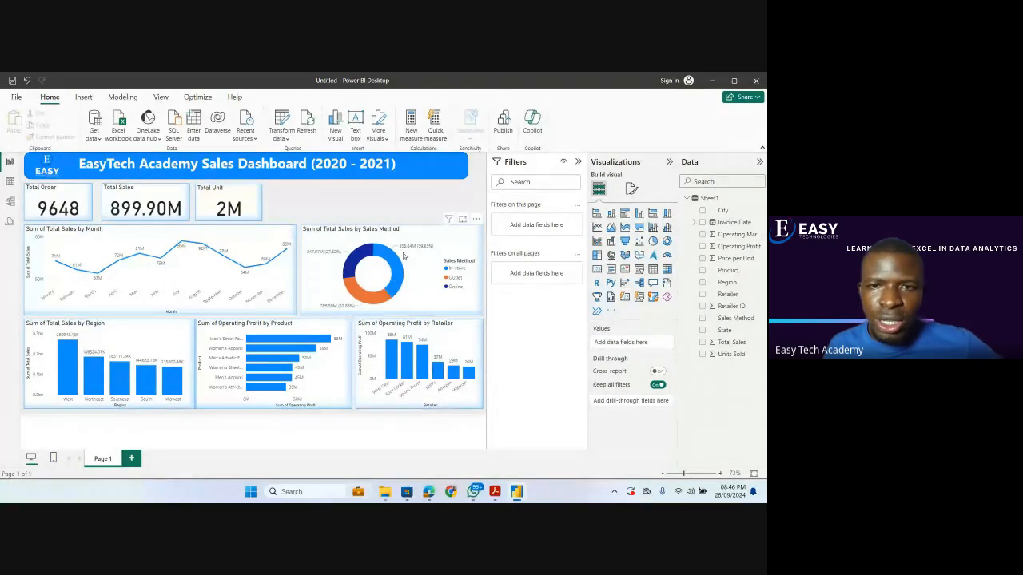
Test cross-filtering with the In-store and Outlet donut slices and the Men's Street Footwear bar, clearing each selection.
{"action": "mouse_move", "coordinate": [393, 267]}
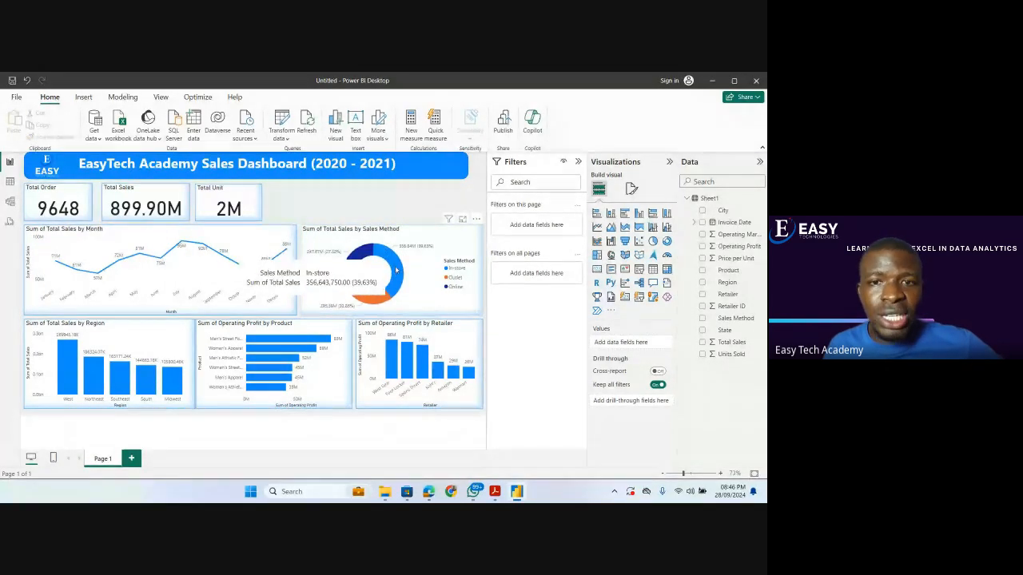
{"action": "left_click", "coordinate": [396, 270]}
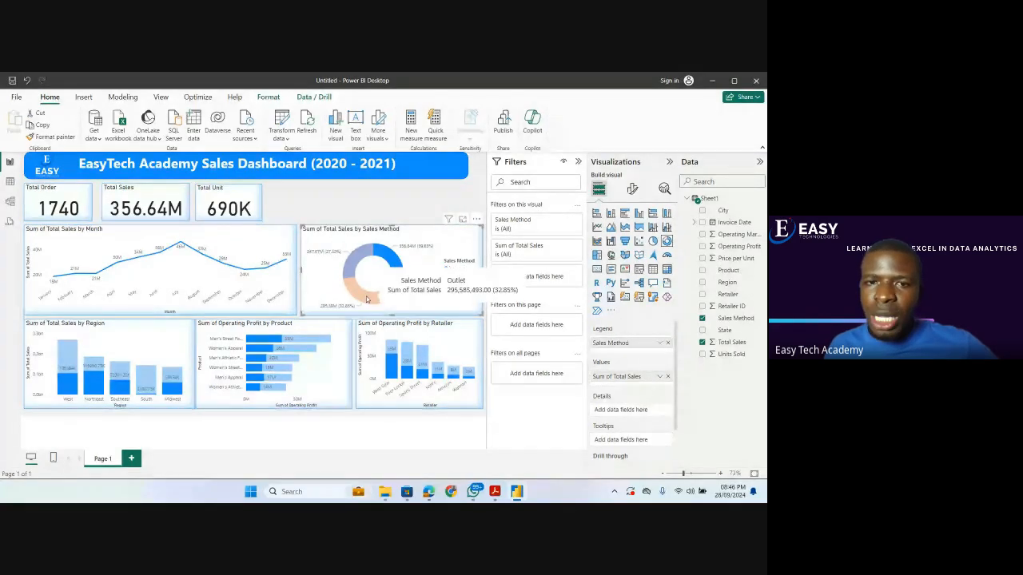
{"action": "left_click", "coordinate": [366, 299]}
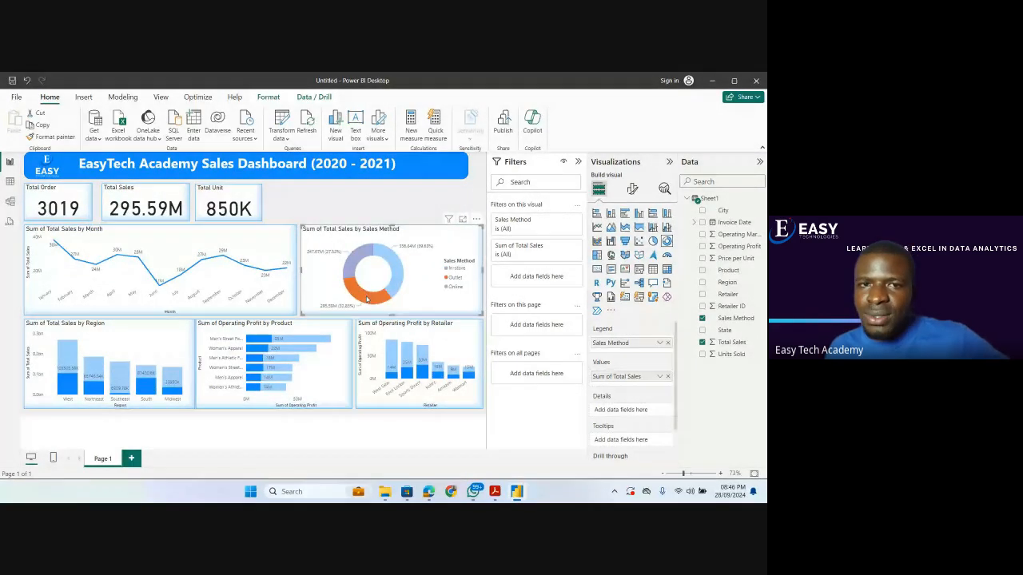
{"action": "left_click", "coordinate": [364, 298]}
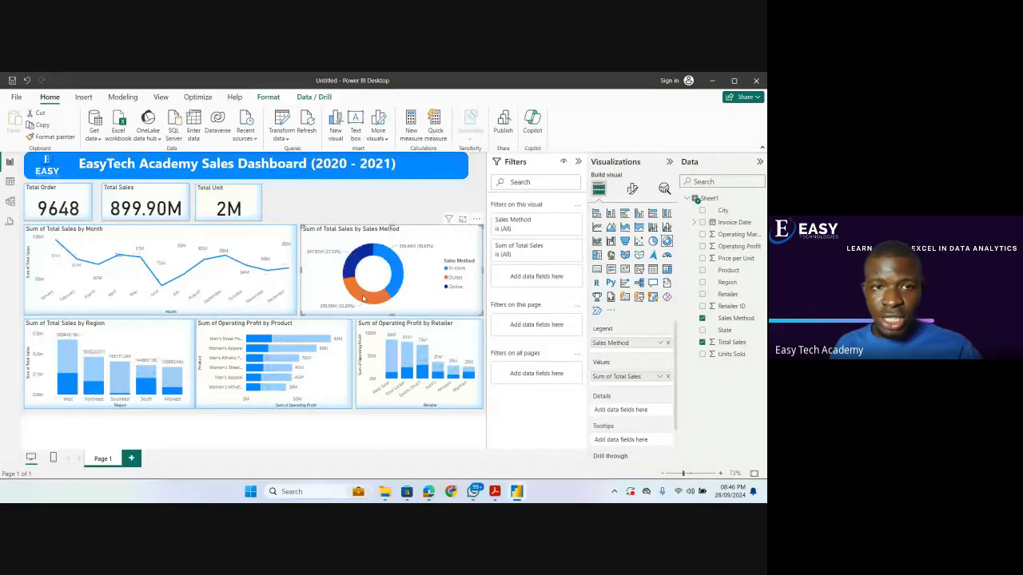
{"action": "left_click", "coordinate": [342, 204]}
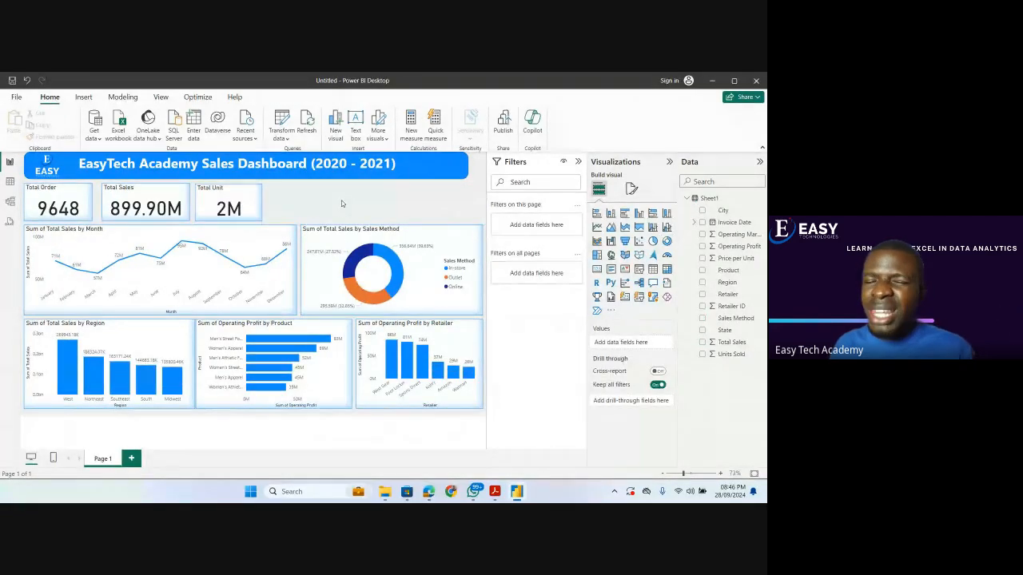
{"action": "left_click", "coordinate": [308, 340]}
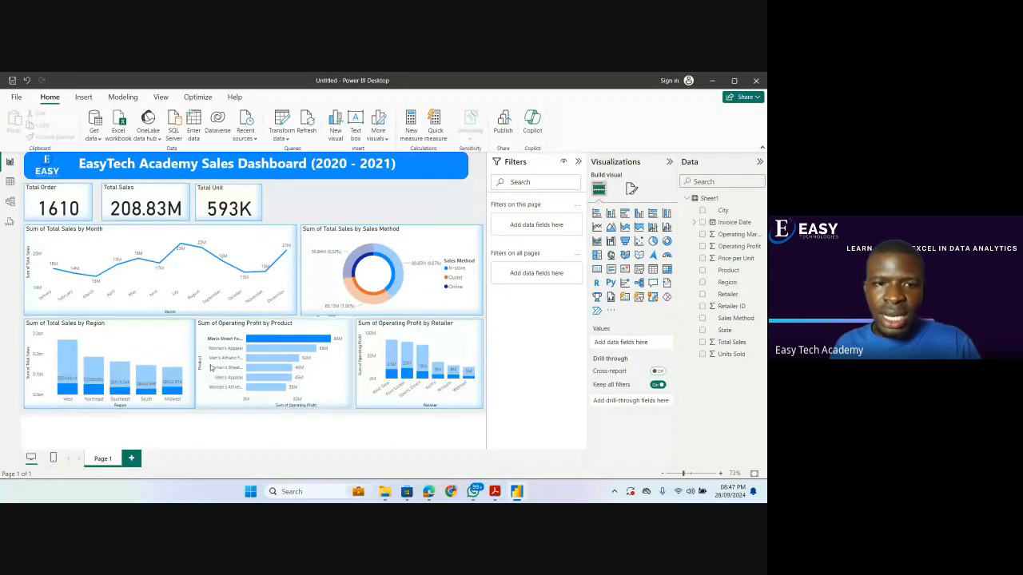
{"action": "left_click", "coordinate": [275, 341]}
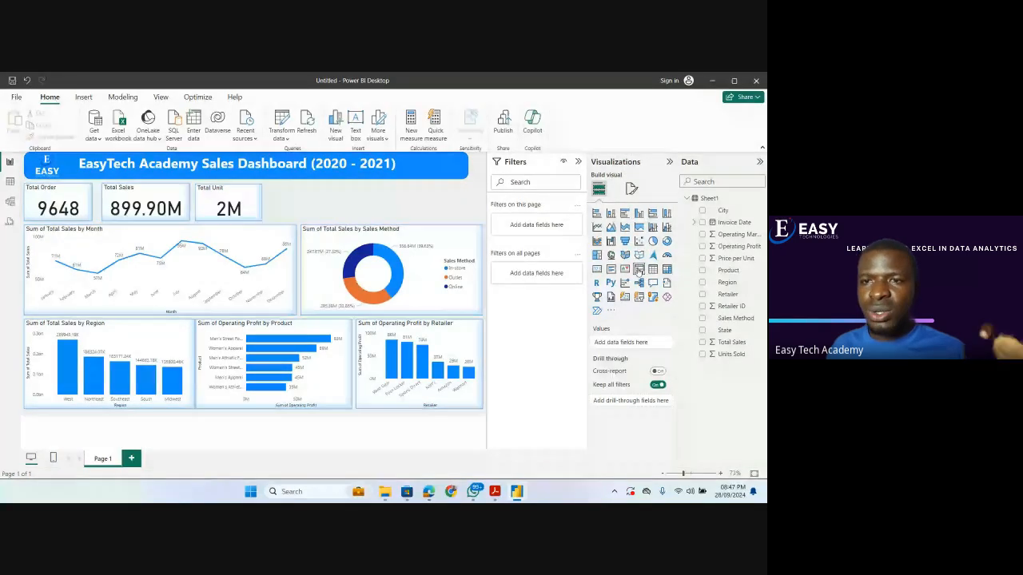
Add a Region slicer, shrunk to card height and placed in the empty space beside the Total Unit card.
{"action": "left_click", "coordinate": [639, 271]}
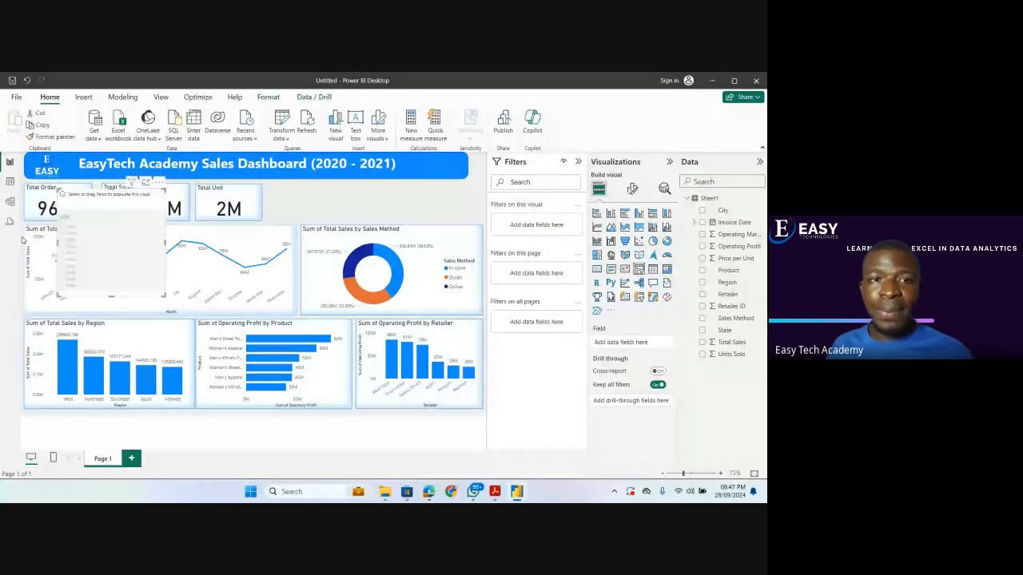
{"action": "left_click_drag", "start_coordinate": [103, 286], "coordinate": [362, 220]}
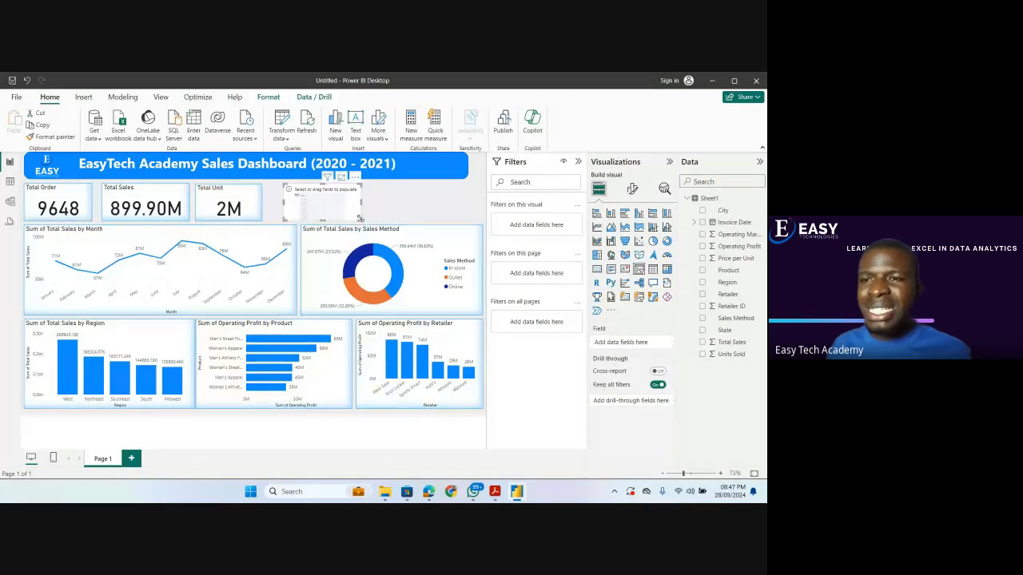
{"action": "left_click", "coordinate": [702, 283]}
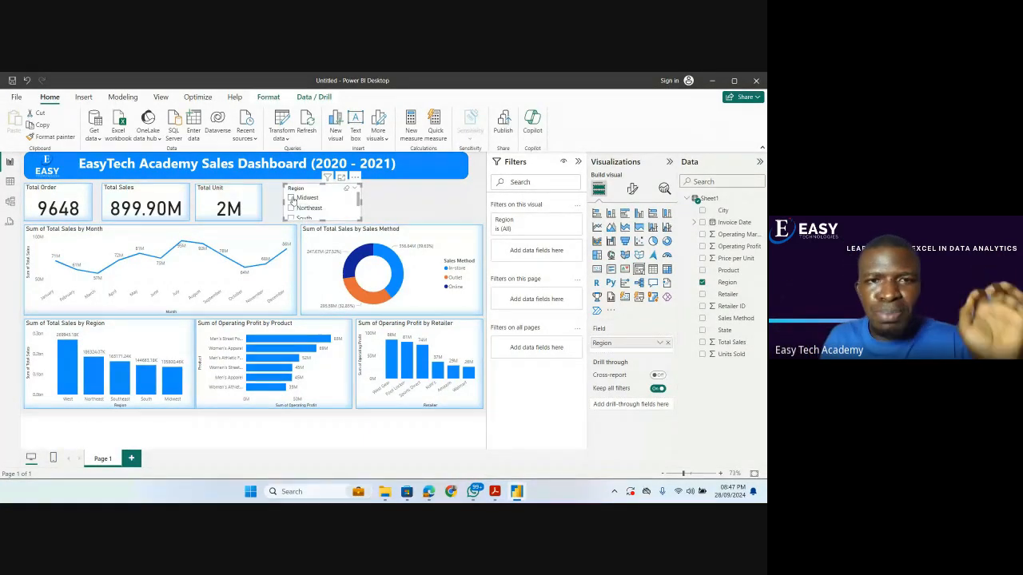
Test the Region slicer by filtering the dashboard to Midwest, switching to Northeast, and clearing the selection.
{"action": "left_click", "coordinate": [292, 199]}
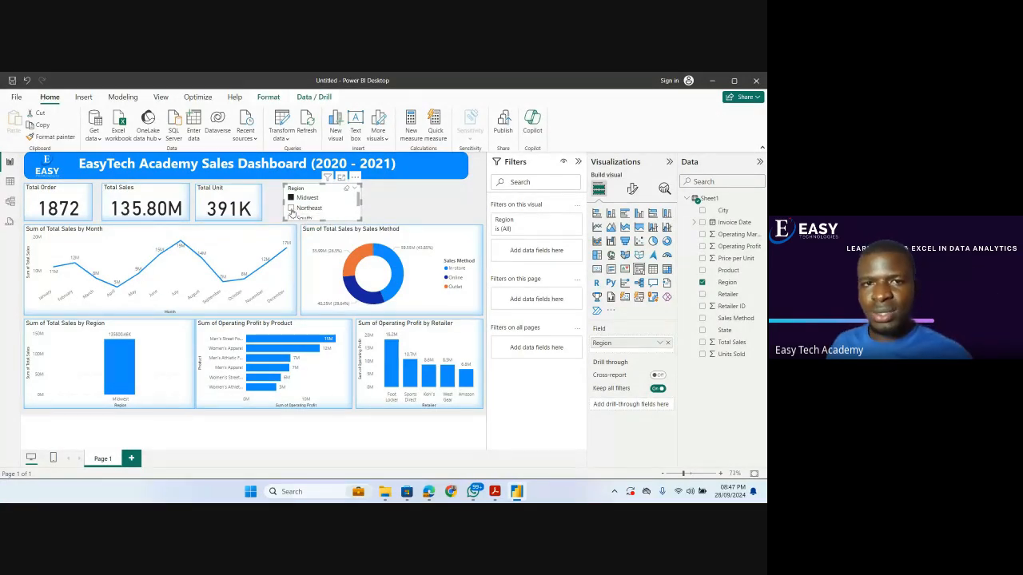
{"action": "left_click", "coordinate": [293, 210]}
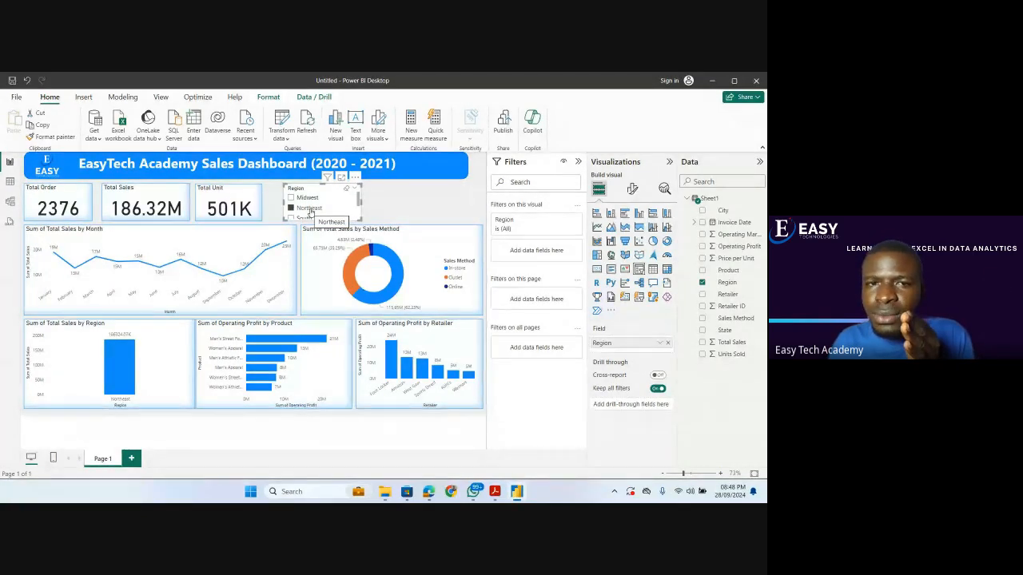
{"action": "left_click", "coordinate": [311, 211]}
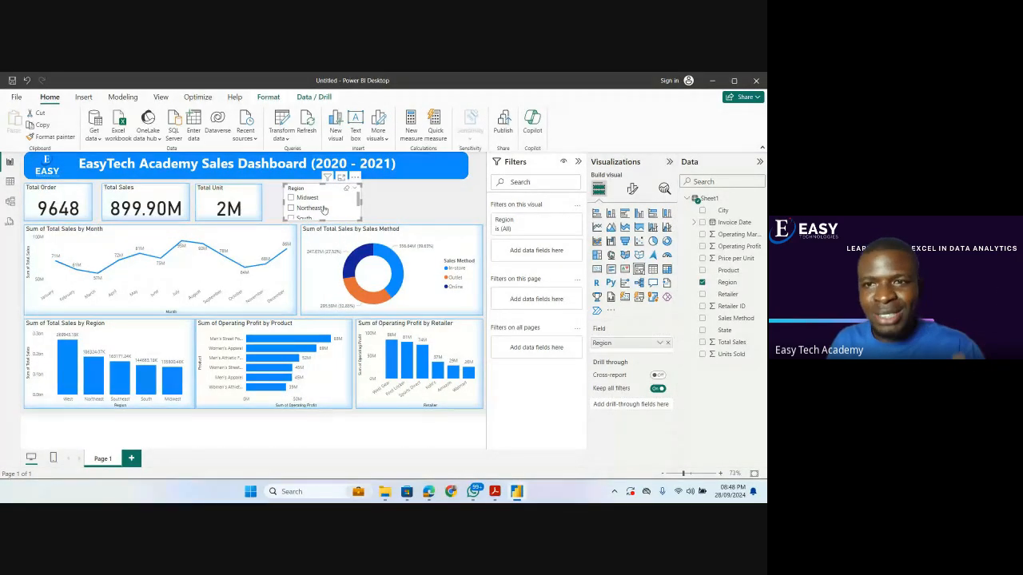
Copy the Total Unit card's formatting onto the Region slicer with Format painter and filter the dashboard to Midwest.
{"action": "left_click", "coordinate": [193, 203]}
{"action": "left_click", "coordinate": [51, 137]}
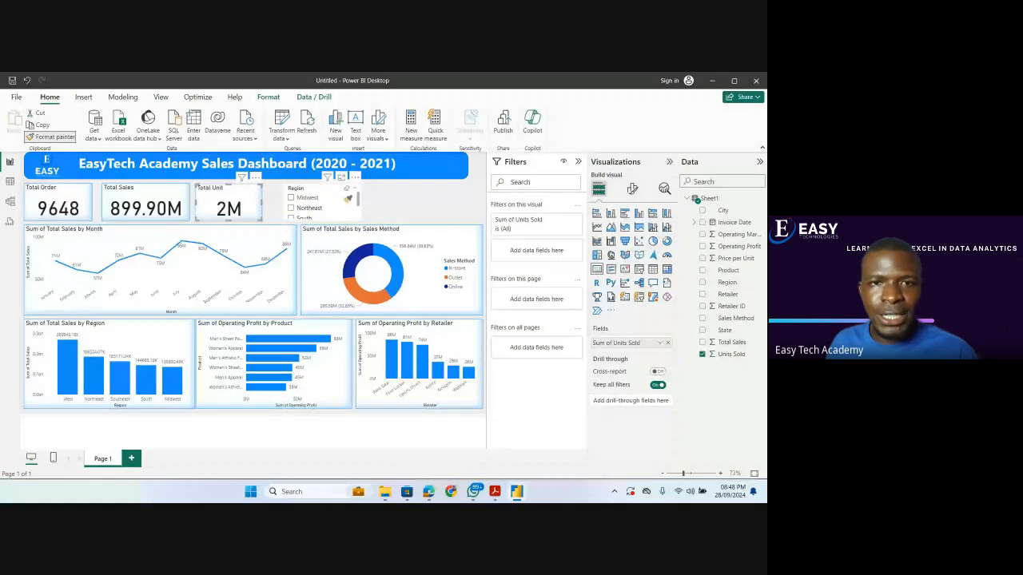
{"action": "left_click", "coordinate": [348, 197]}
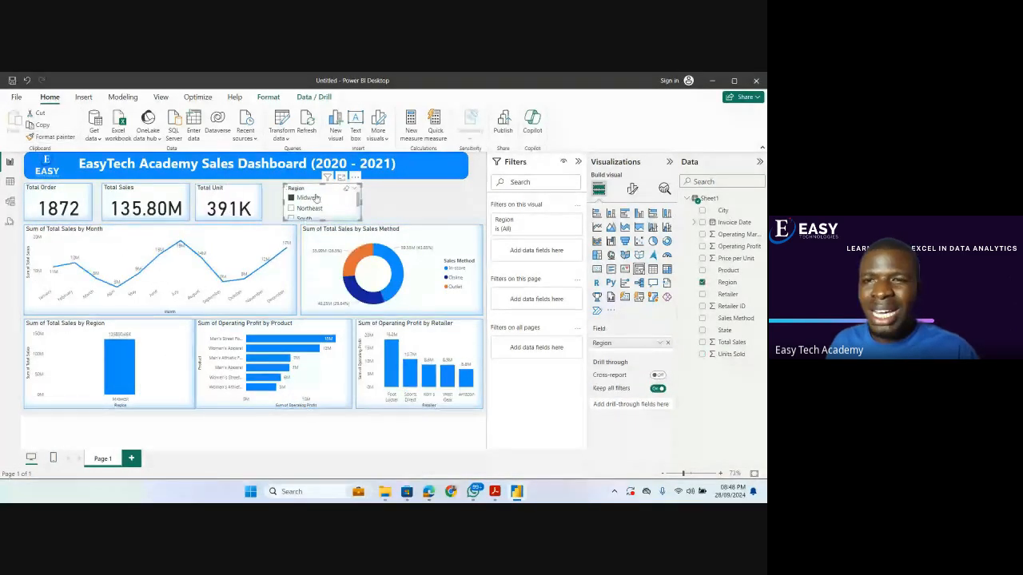
Change the Region slicer's style to Dropdown and shift it slightly further away from the Total Unit card.
{"action": "scroll", "coordinate": [316, 204], "scroll_direction": "down", "scroll_amount": 2}
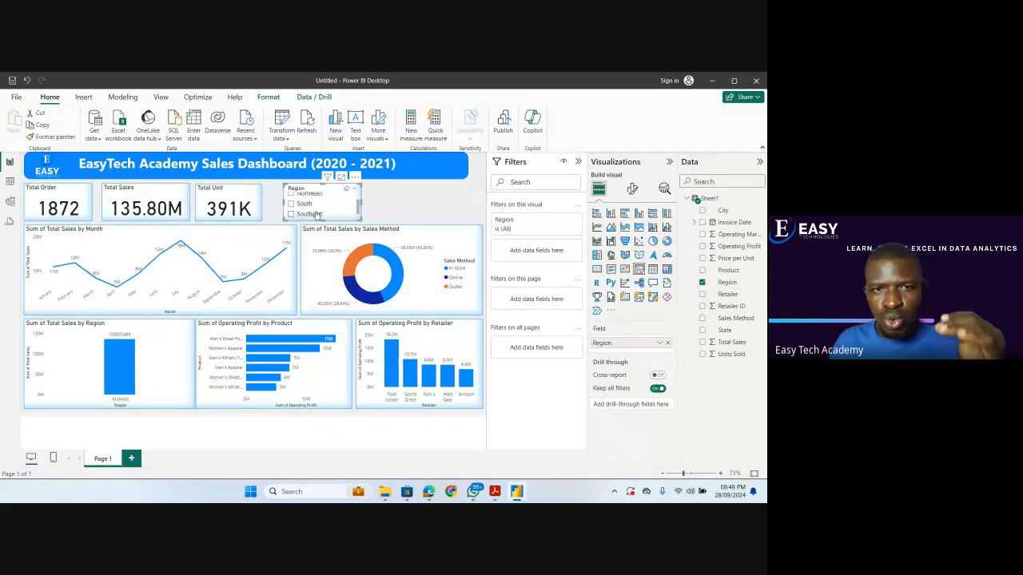
{"action": "scroll", "coordinate": [316, 208], "scroll_direction": "up", "scroll_amount": 2}
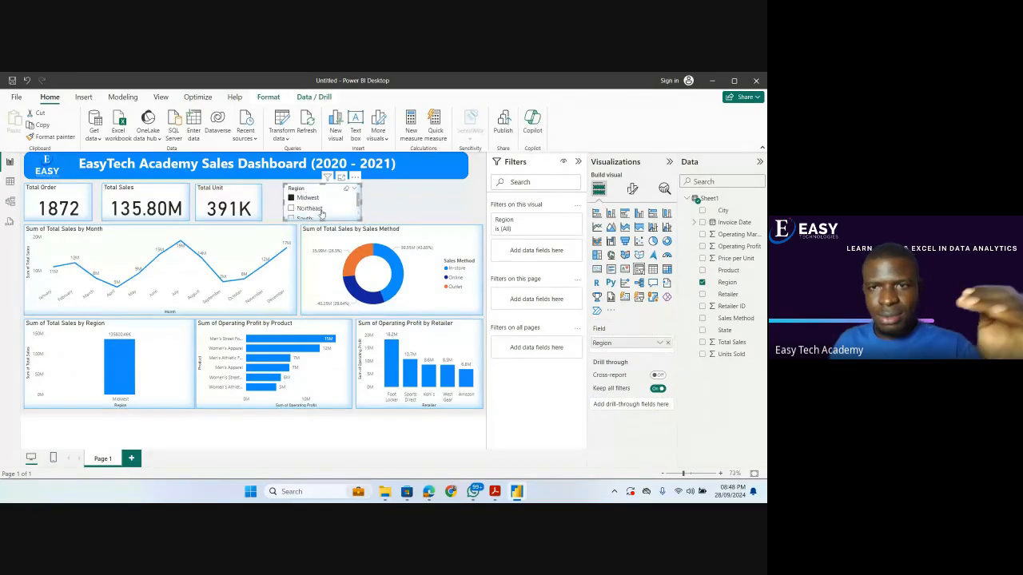
{"action": "left_click", "coordinate": [631, 190]}
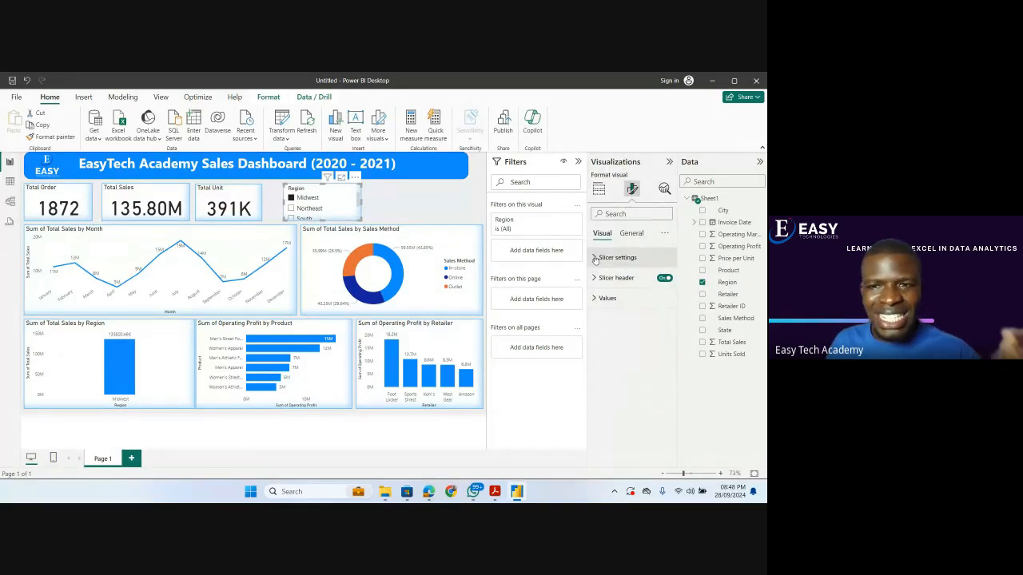
{"action": "left_click", "coordinate": [615, 257]}
{"action": "left_click", "coordinate": [629, 308]}
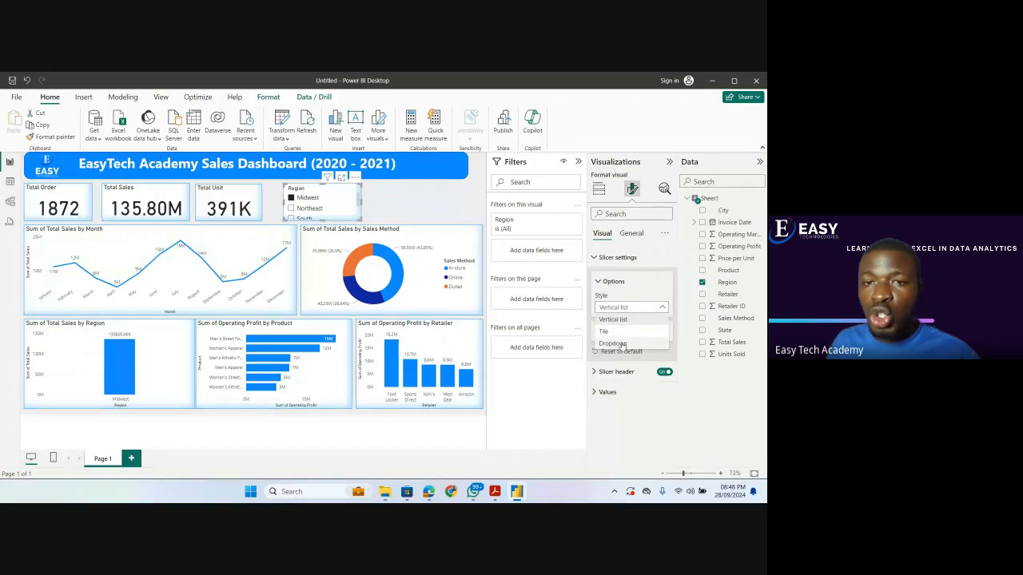
{"action": "left_click", "coordinate": [622, 345]}
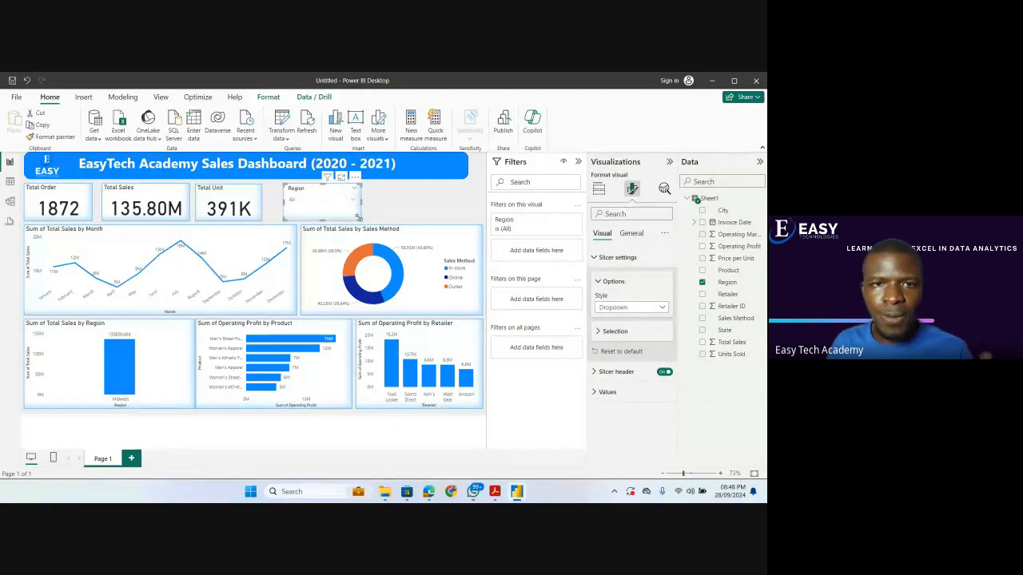
{"action": "left_click_drag", "start_coordinate": [361, 218], "coordinate": [352, 214]}
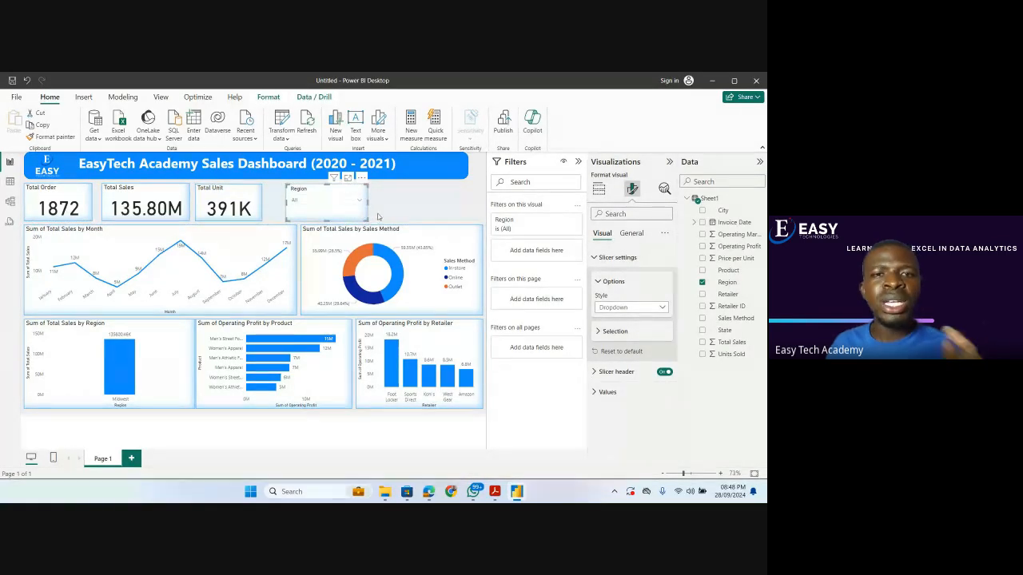
{"action": "left_click", "coordinate": [379, 217]}
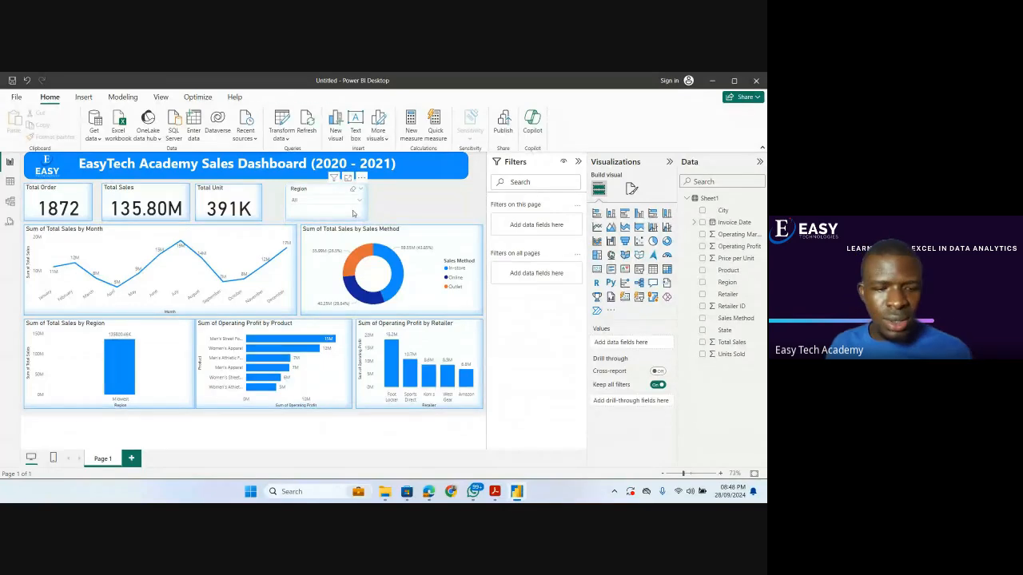
{"action": "left_click", "coordinate": [352, 213]}
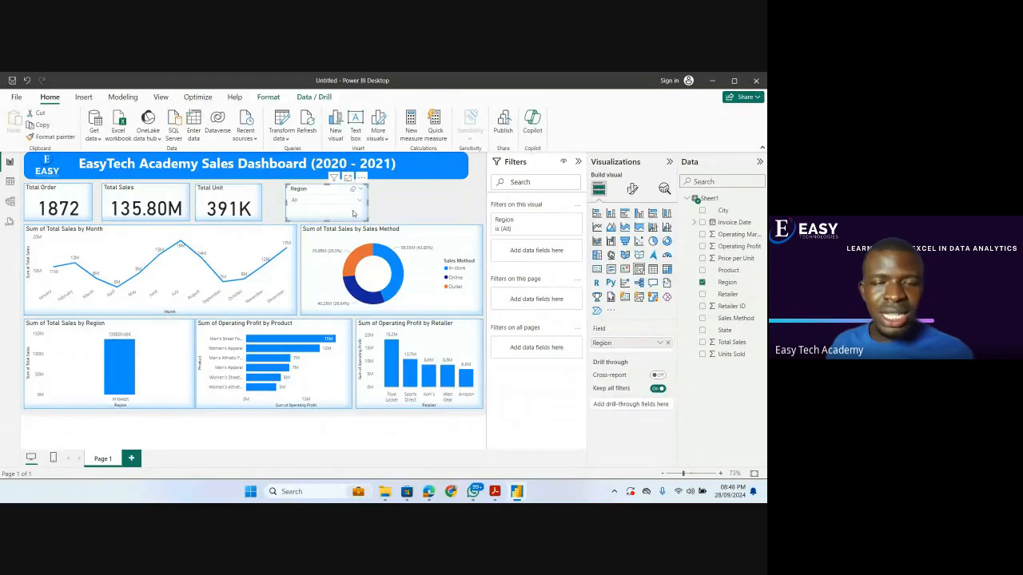
Add a Product slicer, shrunk and placed in the empty space beside the Region slicer.
{"action": "left_click", "coordinate": [407, 206]}
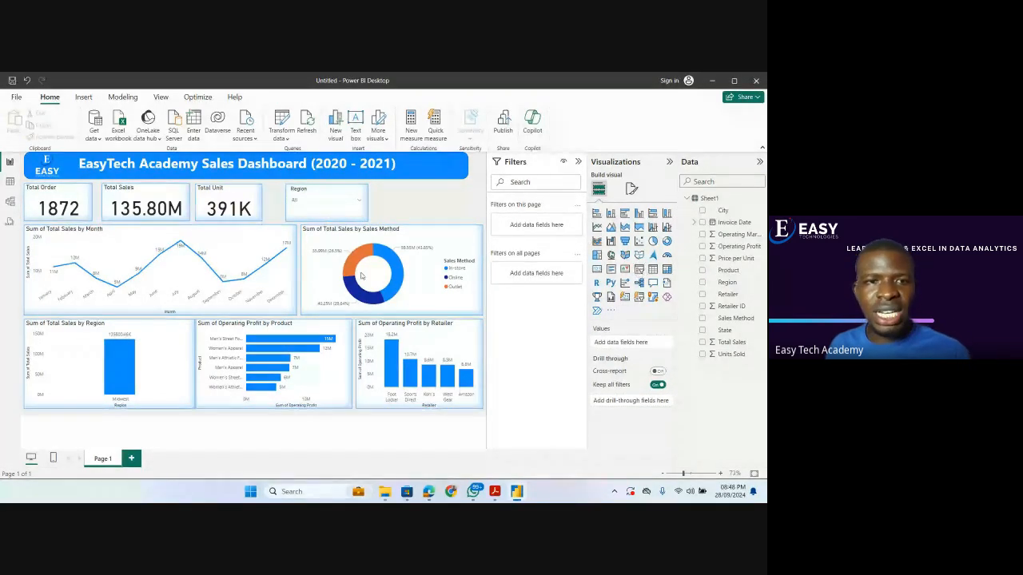
{"action": "left_click", "coordinate": [640, 269]}
{"action": "left_click_drag", "start_coordinate": [119, 244], "coordinate": [441, 220]}
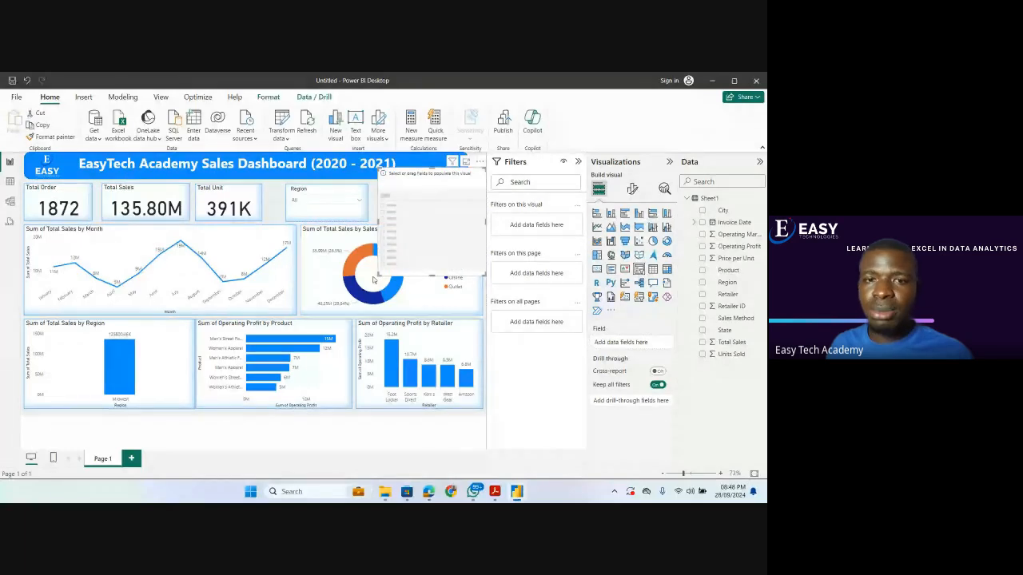
{"action": "left_click_drag", "start_coordinate": [381, 274], "coordinate": [421, 219]}
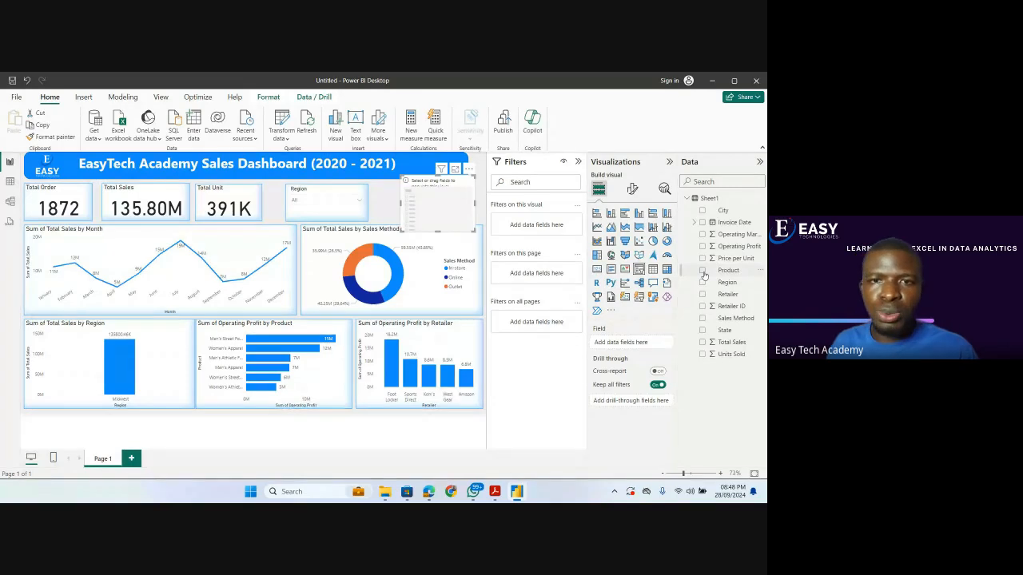
{"action": "left_click", "coordinate": [702, 271]}
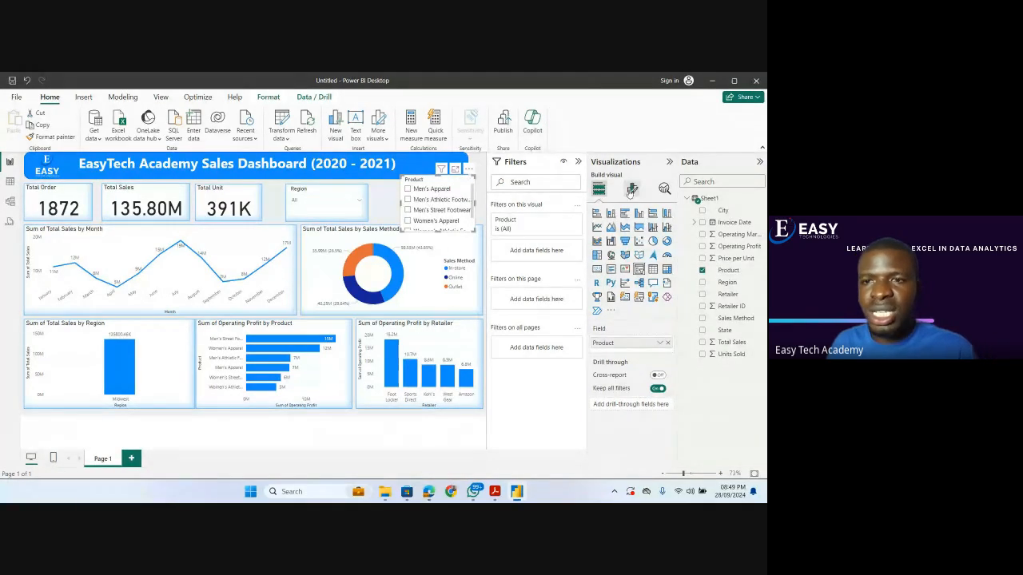
Change the Product slicer's style to Dropdown.
{"action": "left_click", "coordinate": [633, 188]}
{"action": "left_click", "coordinate": [606, 257]}
{"action": "left_click", "coordinate": [616, 307]}
{"action": "left_click", "coordinate": [616, 343]}
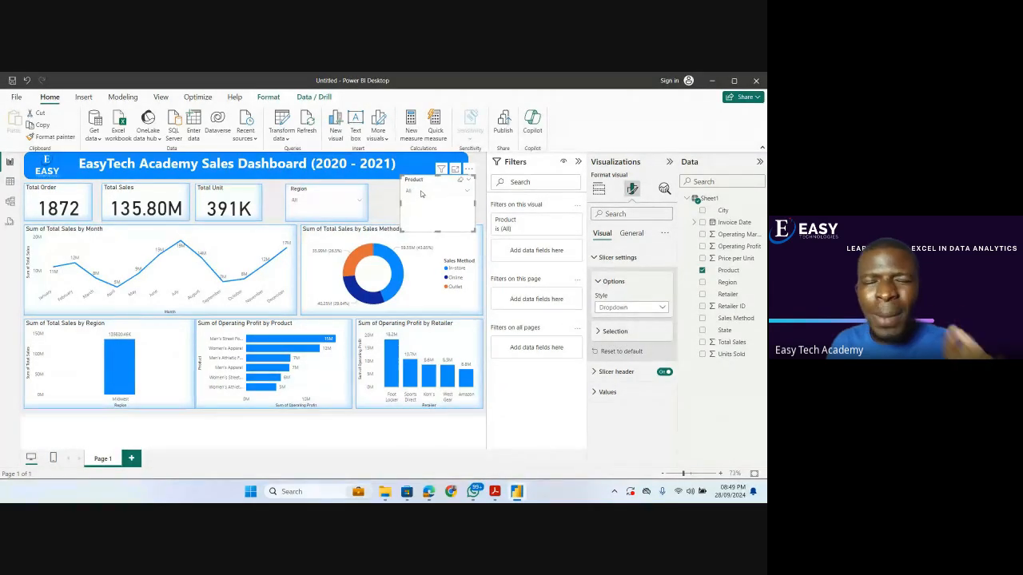
Test the Product slicer by filtering the dashboard to Men's Apparel and clearing the selection.
{"action": "left_click", "coordinate": [421, 194]}
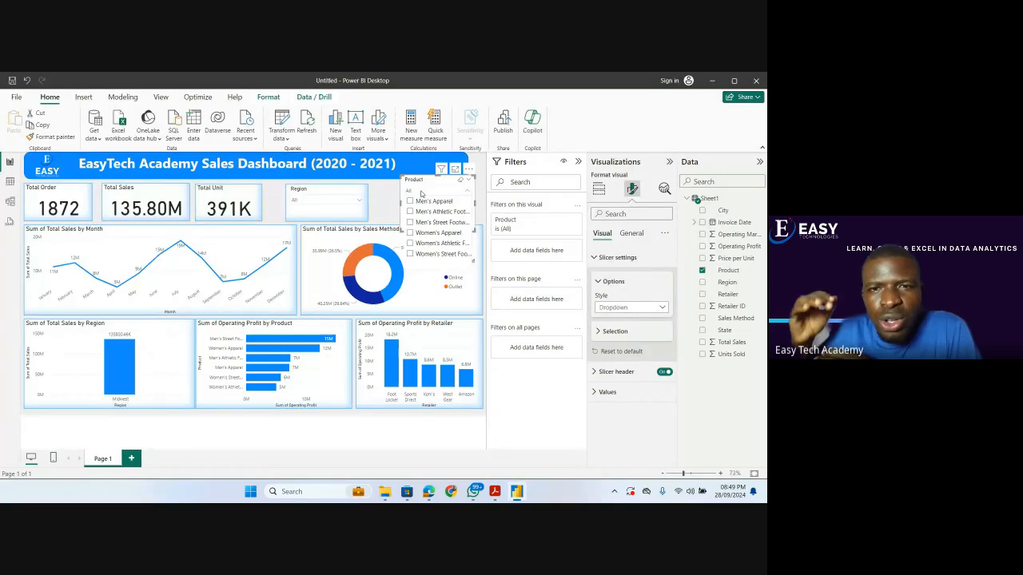
{"action": "left_click", "coordinate": [410, 202]}
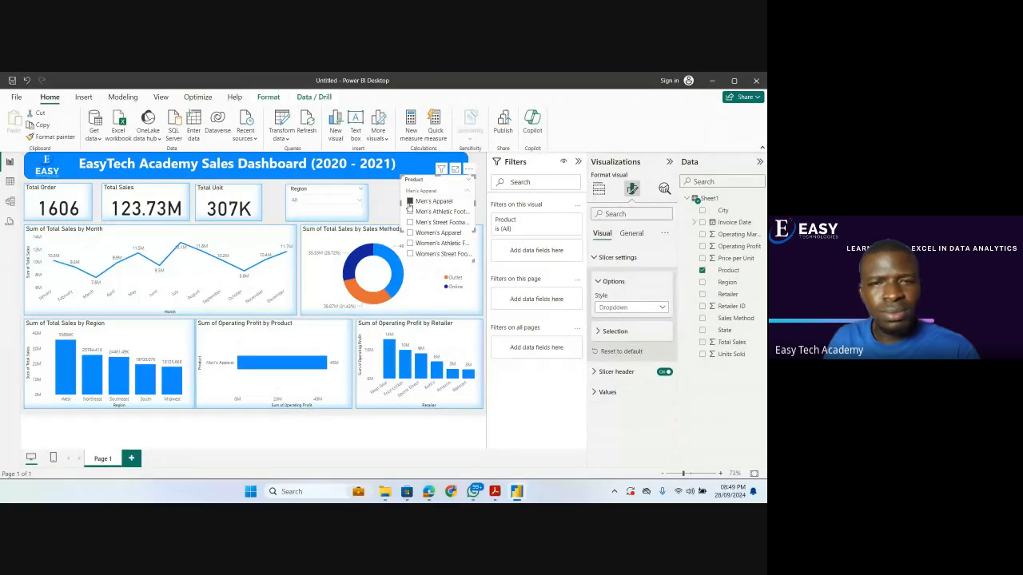
{"action": "left_click", "coordinate": [409, 203]}
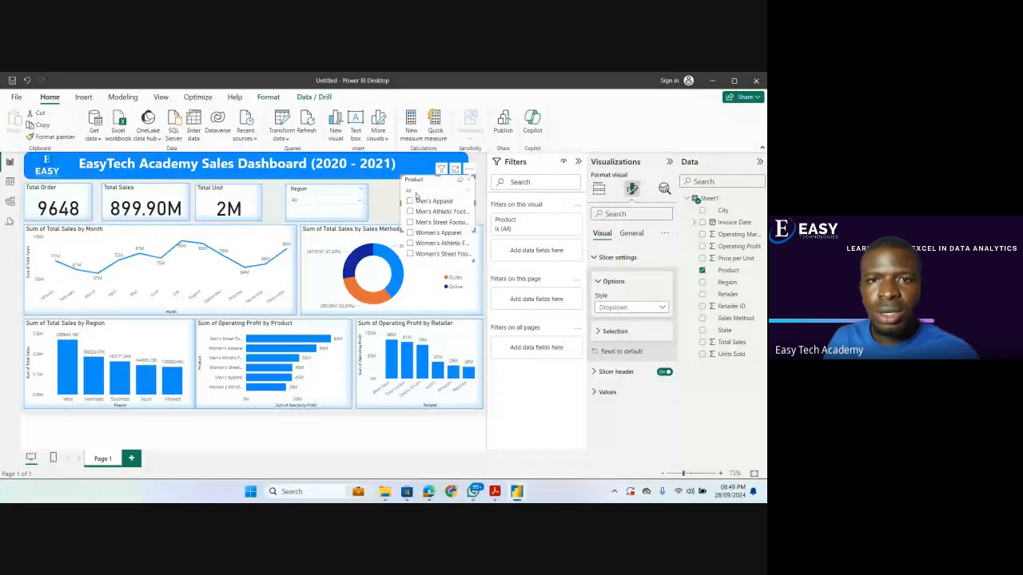
Copy the Region slicer's formatting onto the Product slicer with Format painter and line both slicers up in the card row.
{"action": "left_click", "coordinate": [356, 206]}
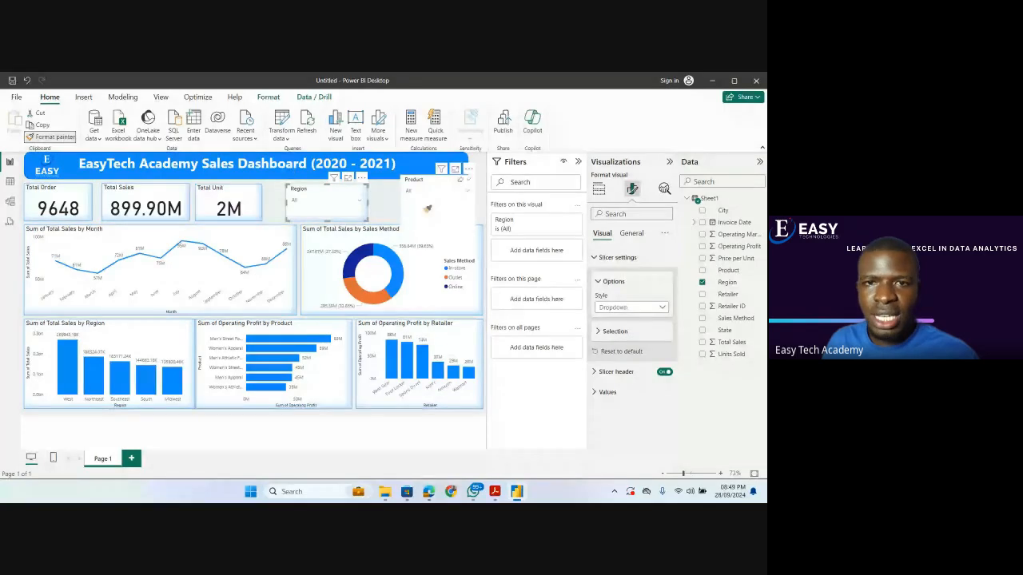
{"action": "left_click", "coordinate": [427, 208]}
{"action": "left_click_drag", "start_coordinate": [438, 232], "coordinate": [359, 216]}
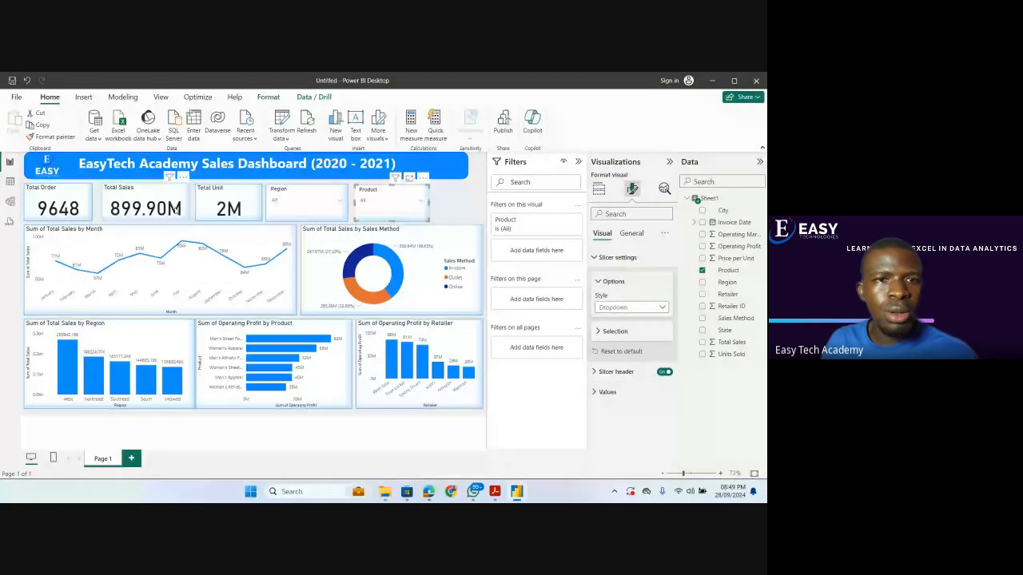
Close the gaps between the cards by moving Total Sales against Total Order and Total Unit against Total Sales.
{"action": "left_click", "coordinate": [174, 208]}
{"action": "left_click_drag", "start_coordinate": [176, 210], "coordinate": [170, 209]}
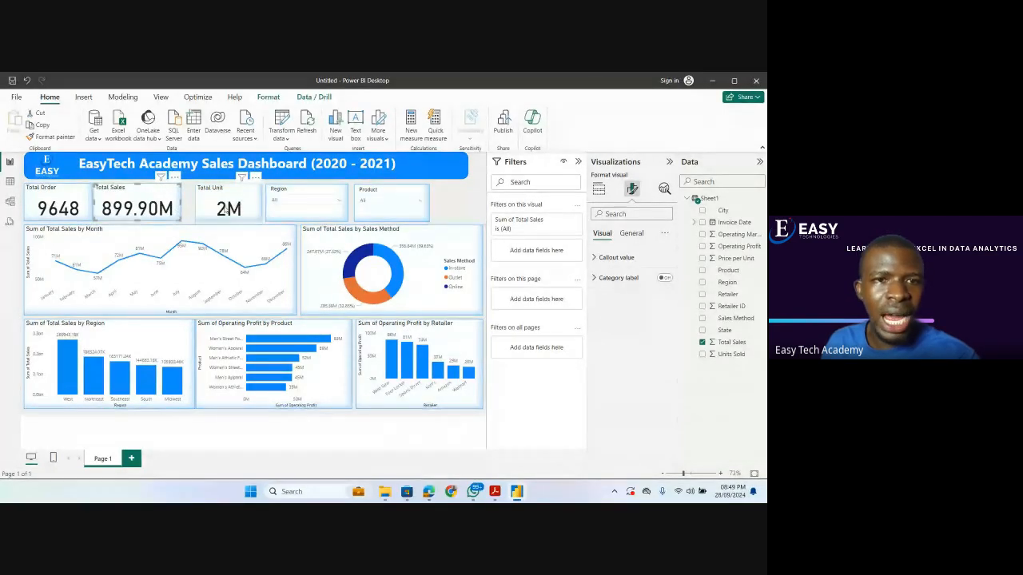
{"action": "left_click", "coordinate": [204, 212]}
{"action": "key", "text": "Left"}
{"action": "key", "text": "Left"}
{"action": "key", "text": "Left"}
{"action": "key", "text": "Left"}
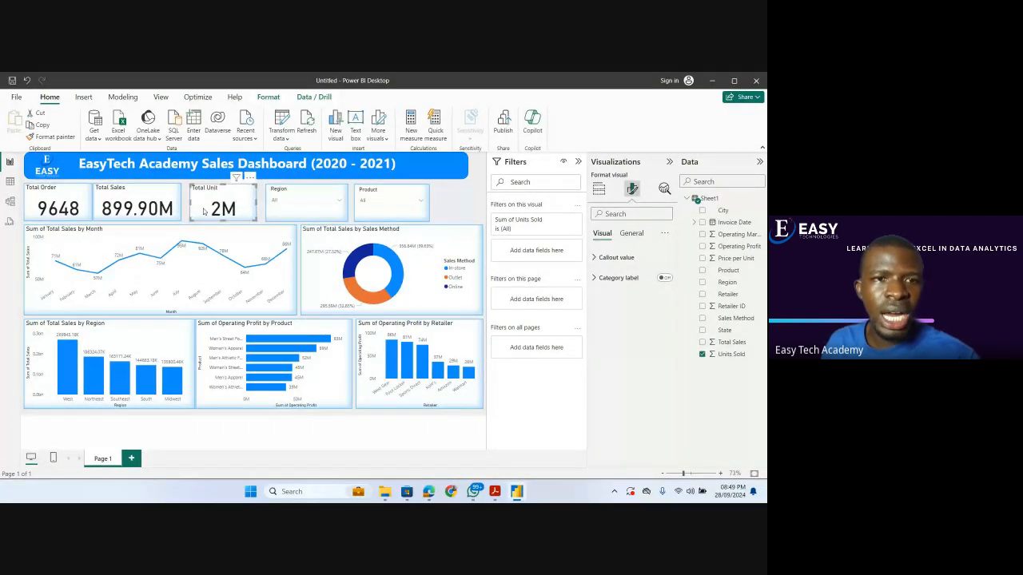
{"action": "key", "text": "Left"}
Move the Region slicer against the Total Unit card and the Product slicer against the Region slicer.
{"action": "left_click", "coordinate": [272, 210]}
{"action": "left_click_drag", "start_coordinate": [273, 213], "coordinate": [266, 213]}
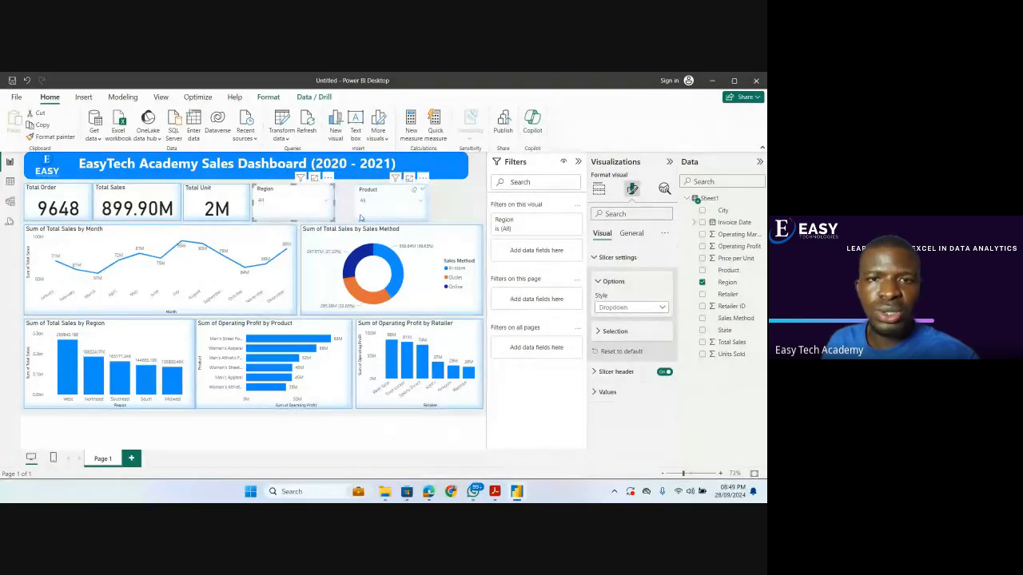
{"action": "left_click", "coordinate": [361, 217]}
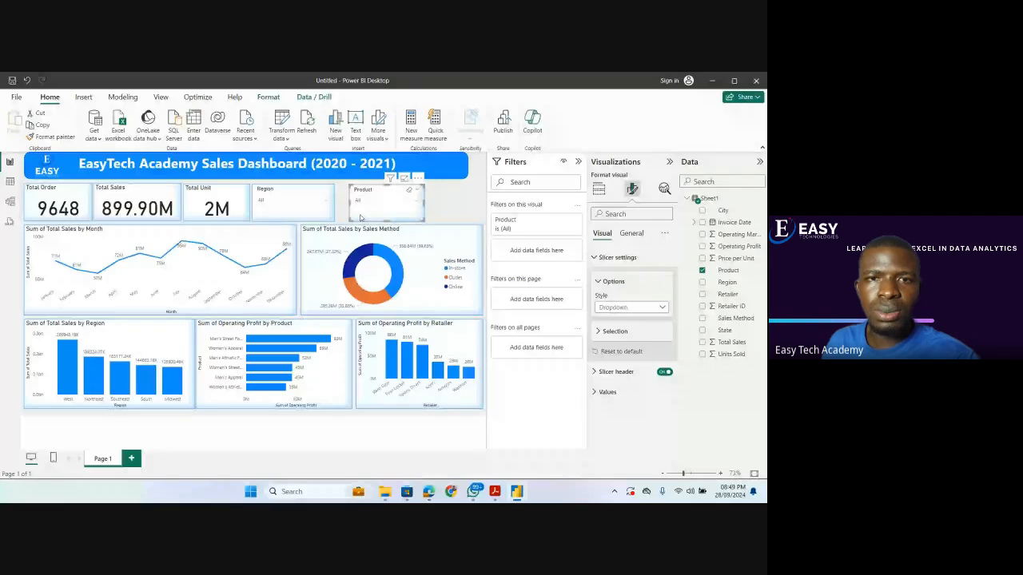
{"action": "left_click_drag", "start_coordinate": [360, 217], "coordinate": [364, 219]}
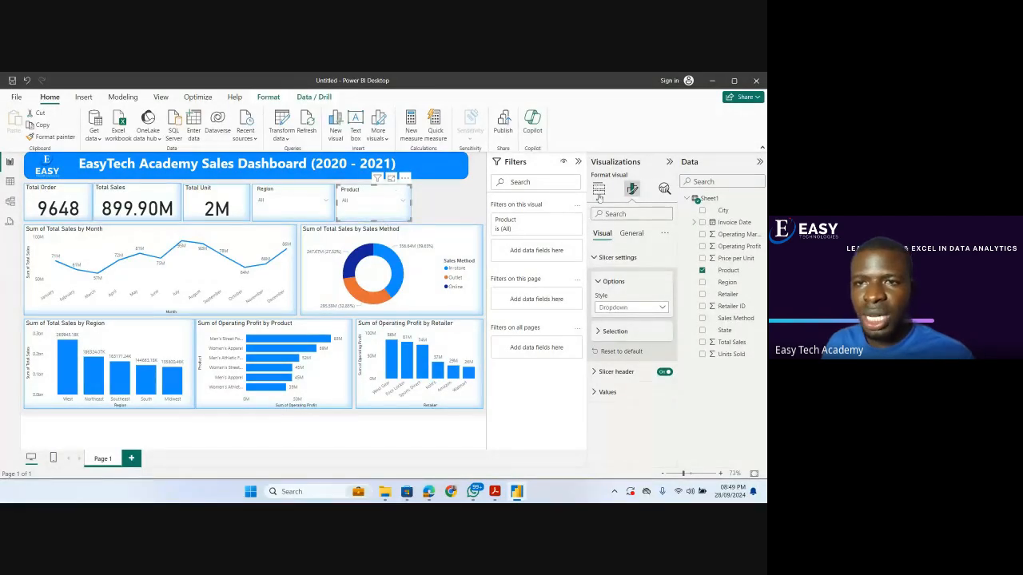
Add a Retailer ID slicer, shrunk to card height and placed in the free space beside the Product slicer.
{"action": "left_click", "coordinate": [599, 190]}
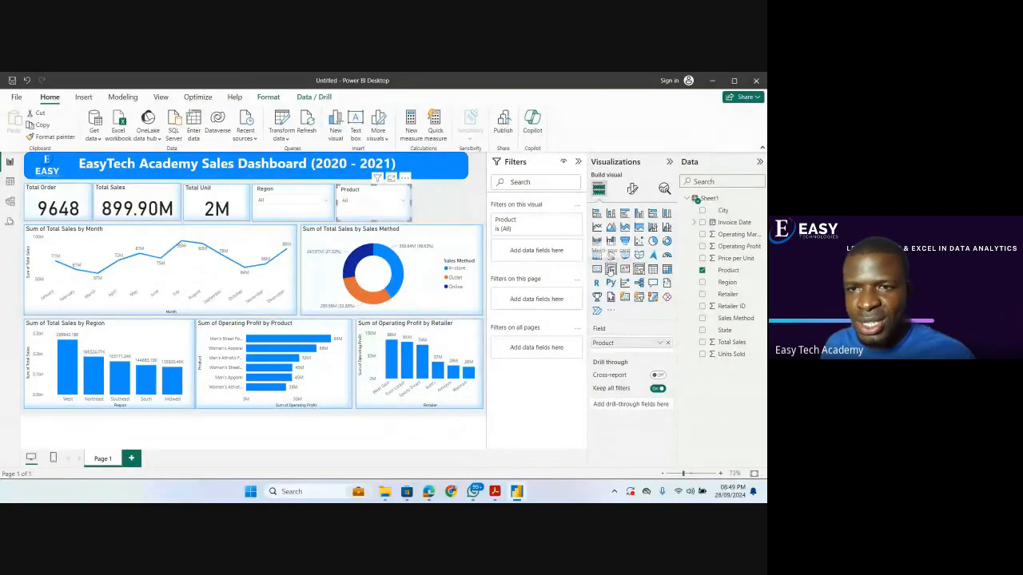
{"action": "left_click", "coordinate": [430, 203]}
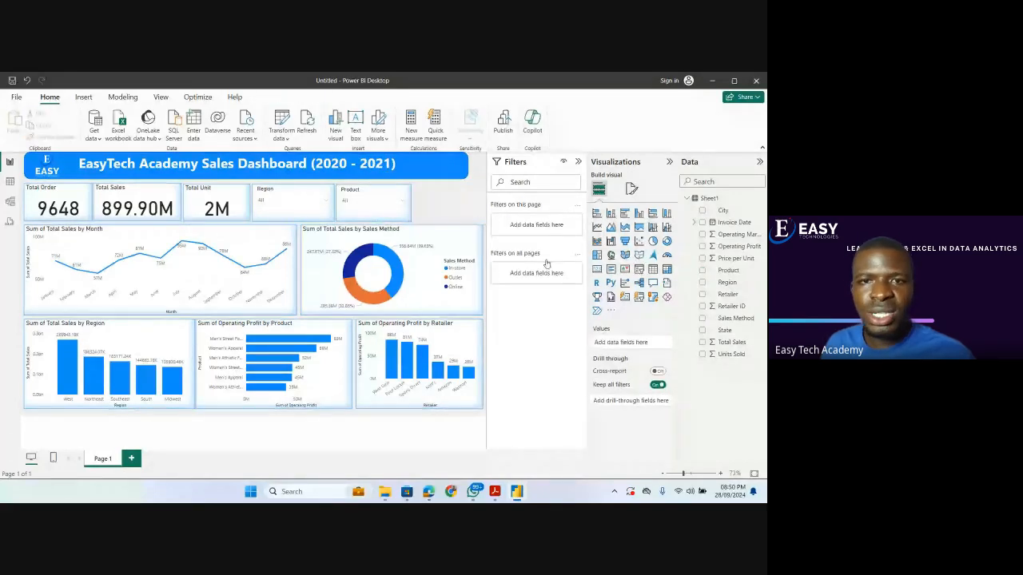
{"action": "left_click", "coordinate": [640, 269]}
{"action": "left_click_drag", "start_coordinate": [339, 218], "coordinate": [424, 222]}
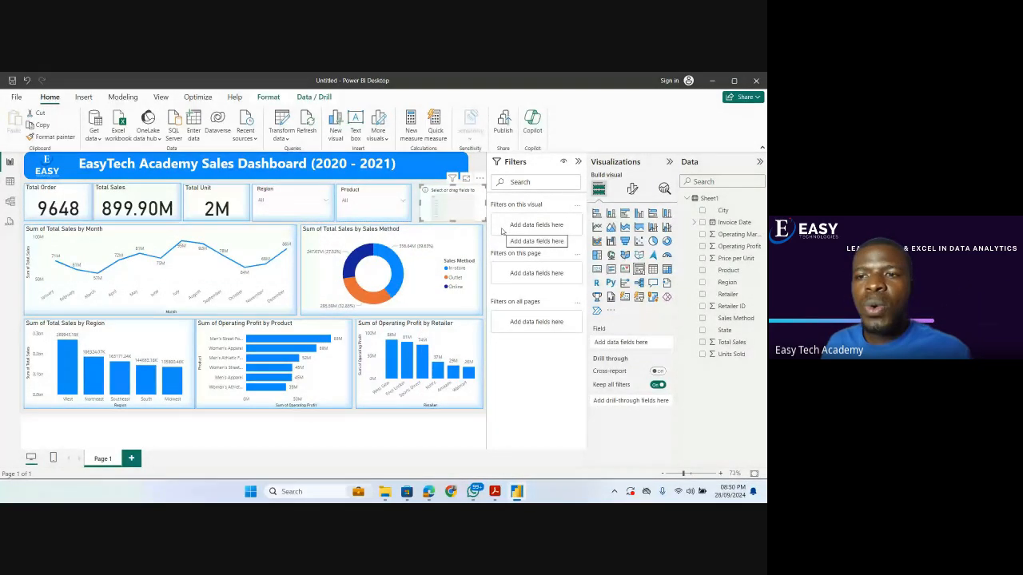
{"action": "left_click", "coordinate": [702, 307]}
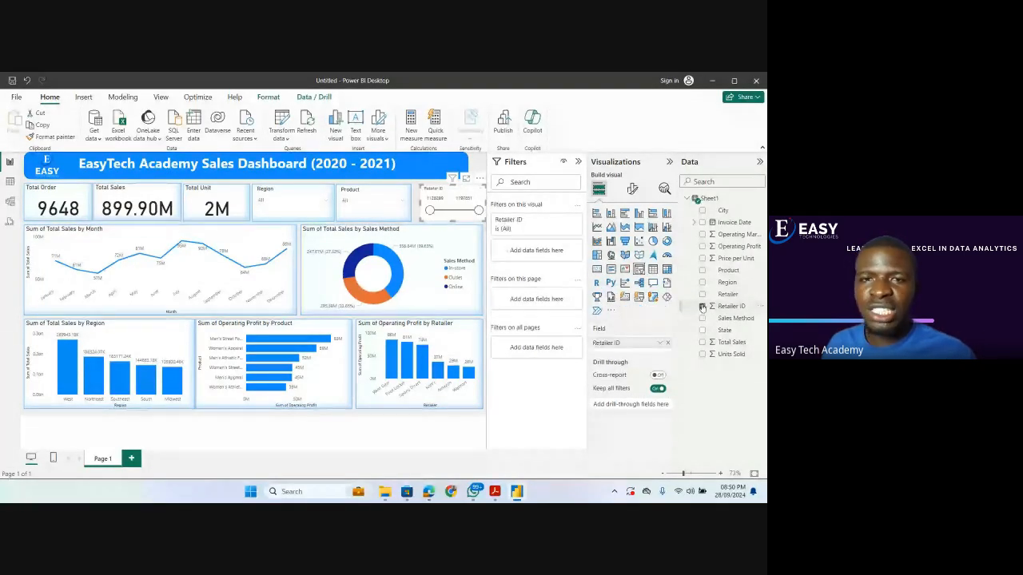
Change the Retailer ID slicer's style to Dropdown.
{"action": "left_click", "coordinate": [632, 189]}
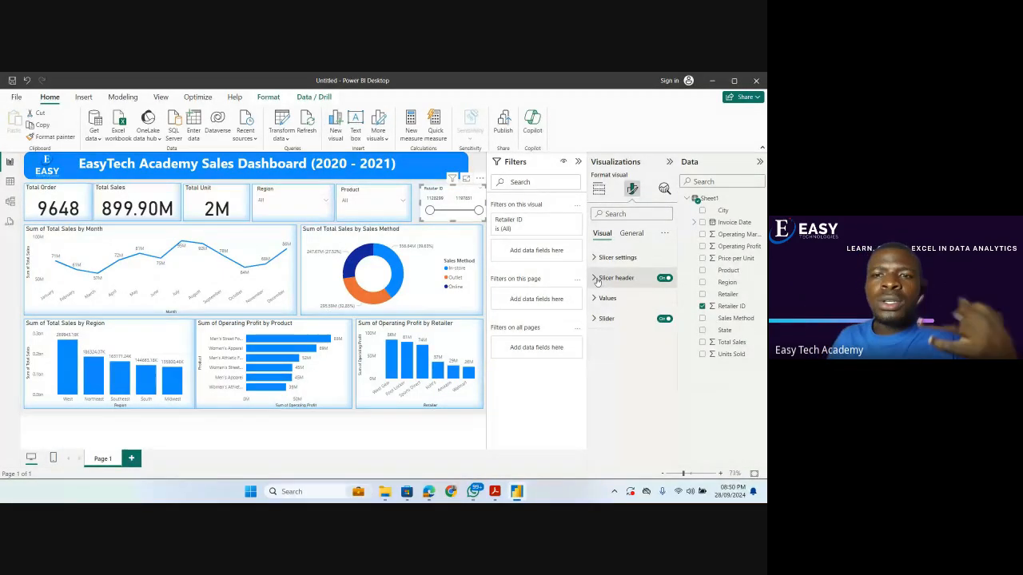
{"action": "left_click", "coordinate": [599, 278]}
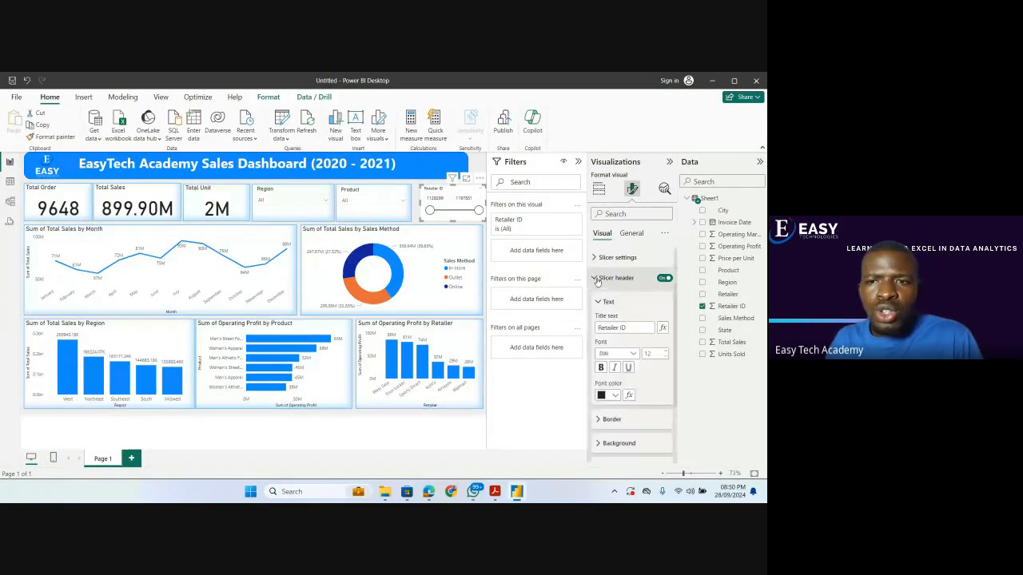
{"action": "left_click", "coordinate": [599, 278]}
{"action": "left_click", "coordinate": [614, 257]}
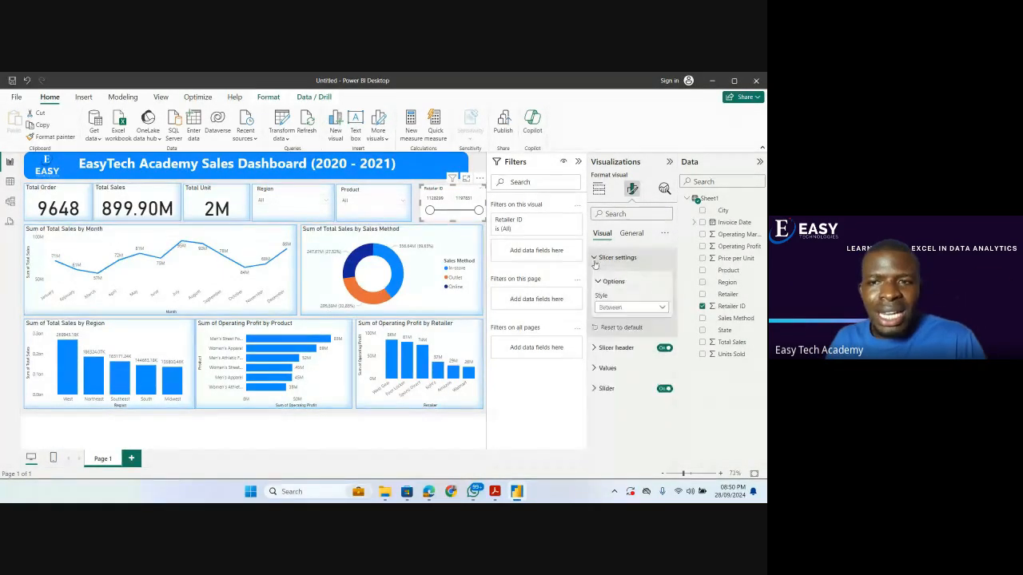
{"action": "left_click", "coordinate": [621, 308]}
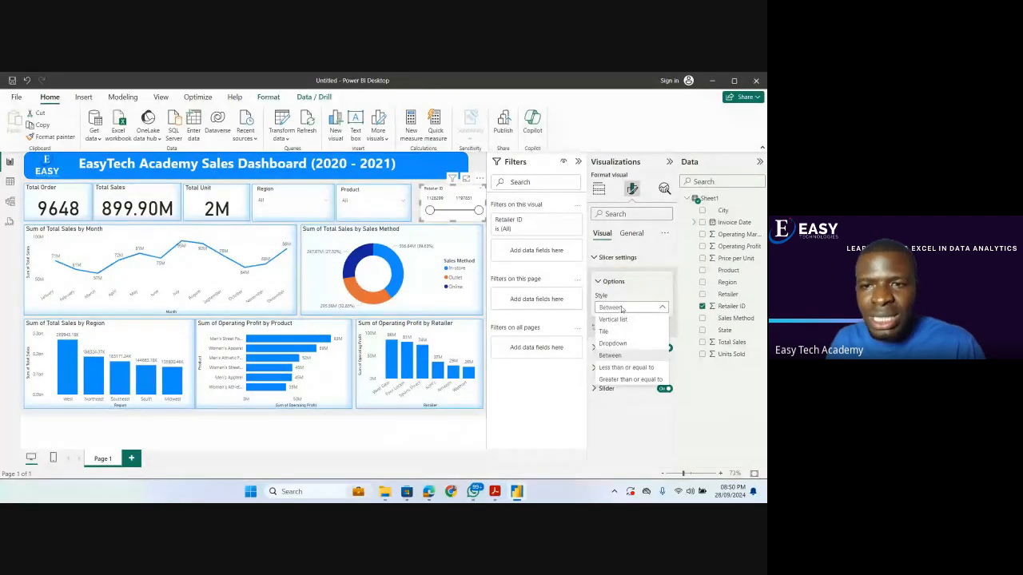
{"action": "left_click", "coordinate": [621, 345]}
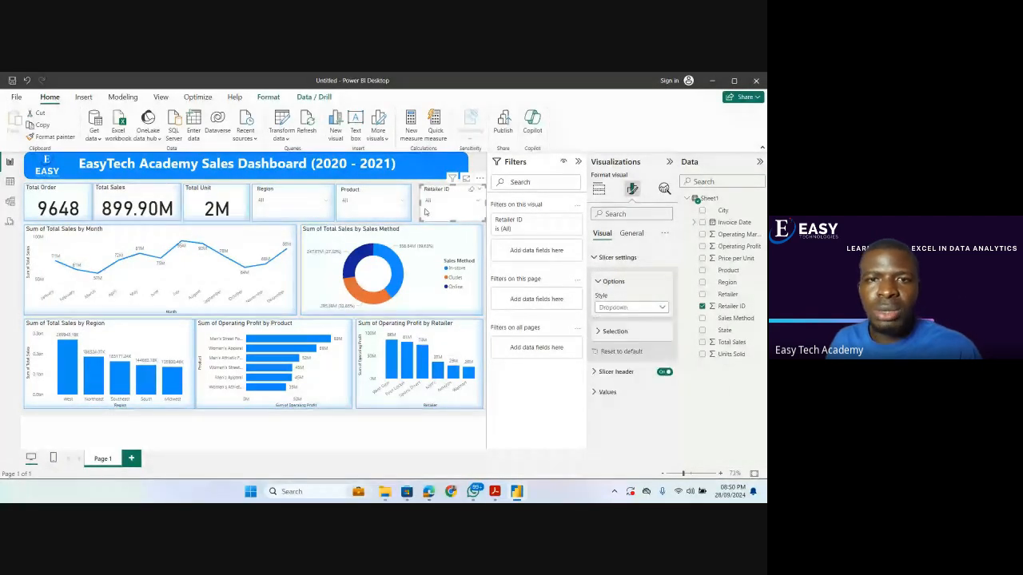
Copy the Product slicer's formatting onto the Retailer ID slicer with Format painter and align it with the charts' outer edge.
{"action": "left_click", "coordinate": [374, 205]}
{"action": "left_click", "coordinate": [51, 137]}
{"action": "left_click", "coordinate": [429, 211]}
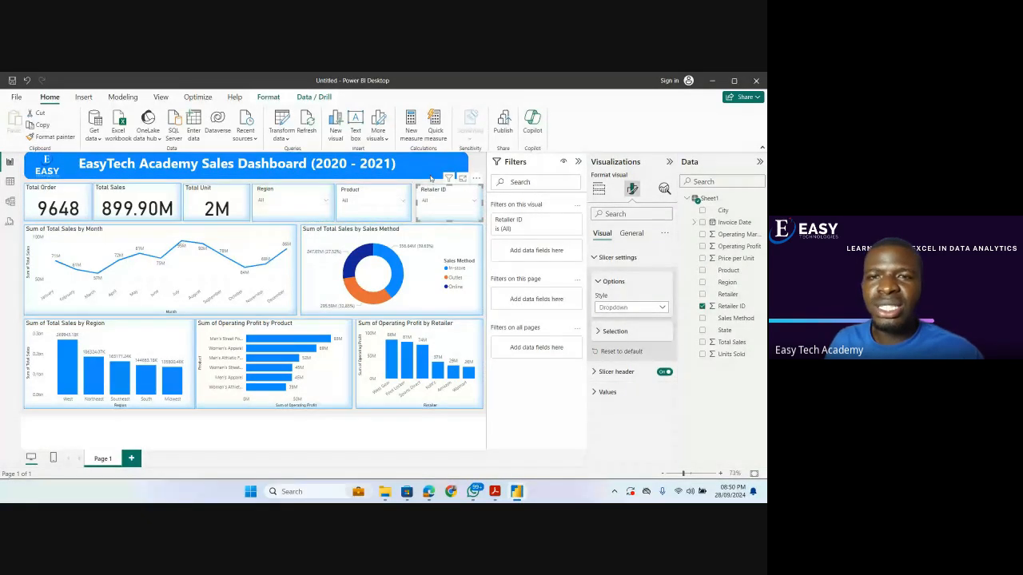
Deselect the Retailer ID slicer and collapse the Filters, Visualizations and Data panes and the ribbon to enlarge the dashboard.
{"action": "left_click", "coordinate": [480, 159]}
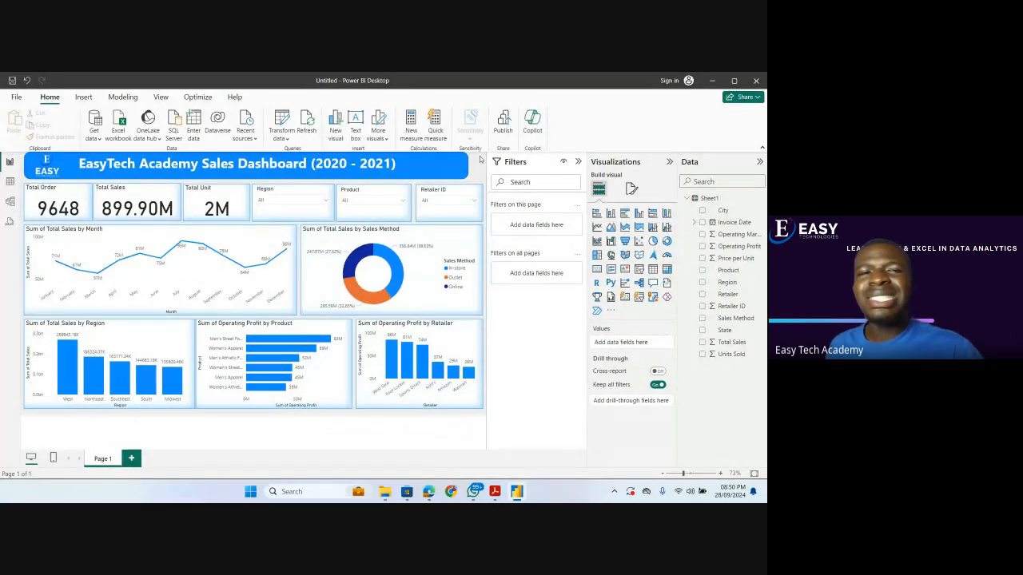
{"action": "left_click", "coordinate": [579, 162]}
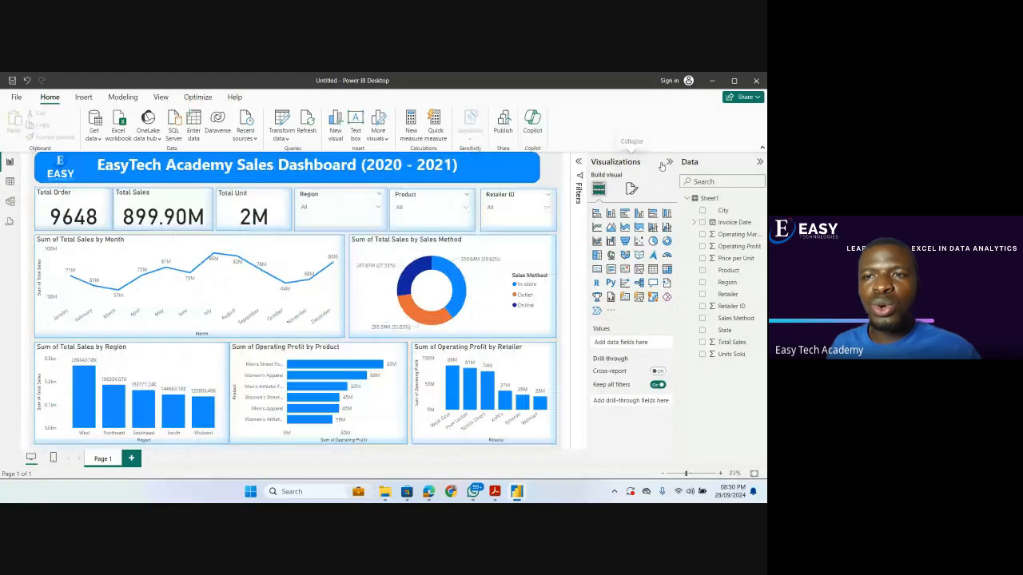
{"action": "left_click", "coordinate": [665, 162]}
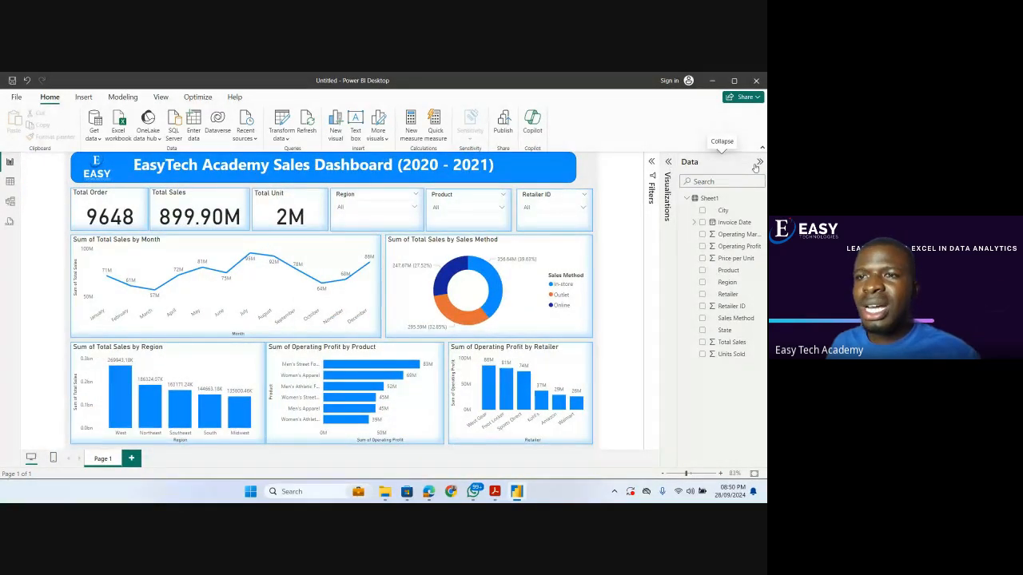
{"action": "left_click", "coordinate": [758, 162]}
{"action": "left_click", "coordinate": [760, 150]}
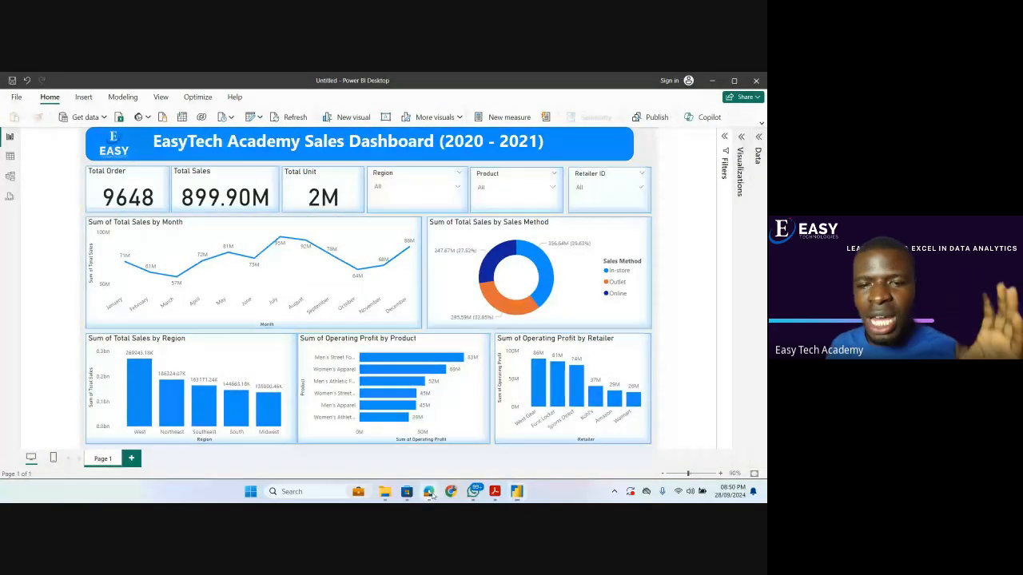
Check the Google Meet call in the browser and return to the dashboard in Power BI Desktop.
{"action": "left_click", "coordinate": [428, 415]}
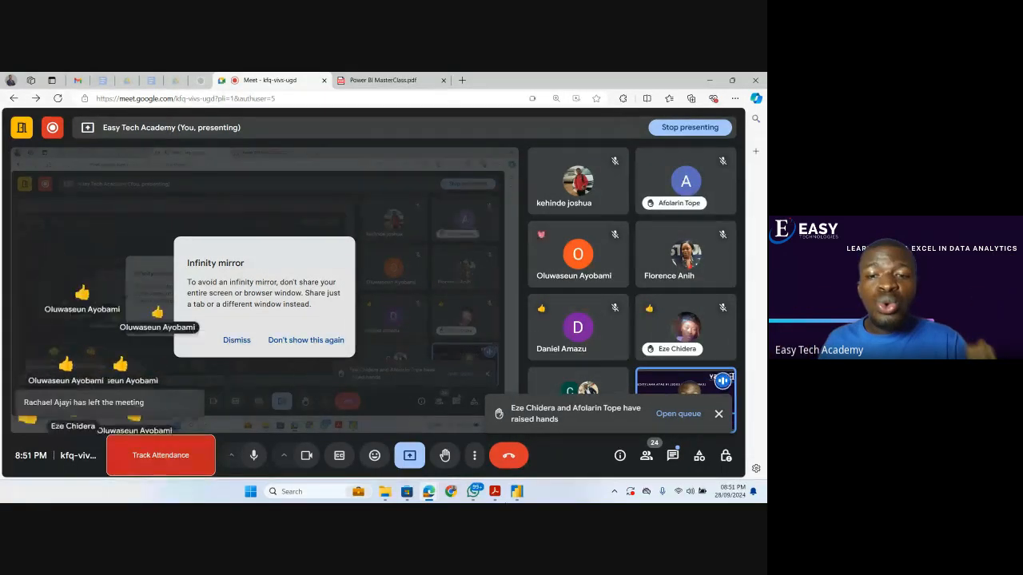
{"action": "left_click", "coordinate": [517, 491]}
Export the sales dashboard to PDF and view the exported Untitled.pdf in Adobe Acrobat.
{"action": "mouse_move", "coordinate": [404, 276]}
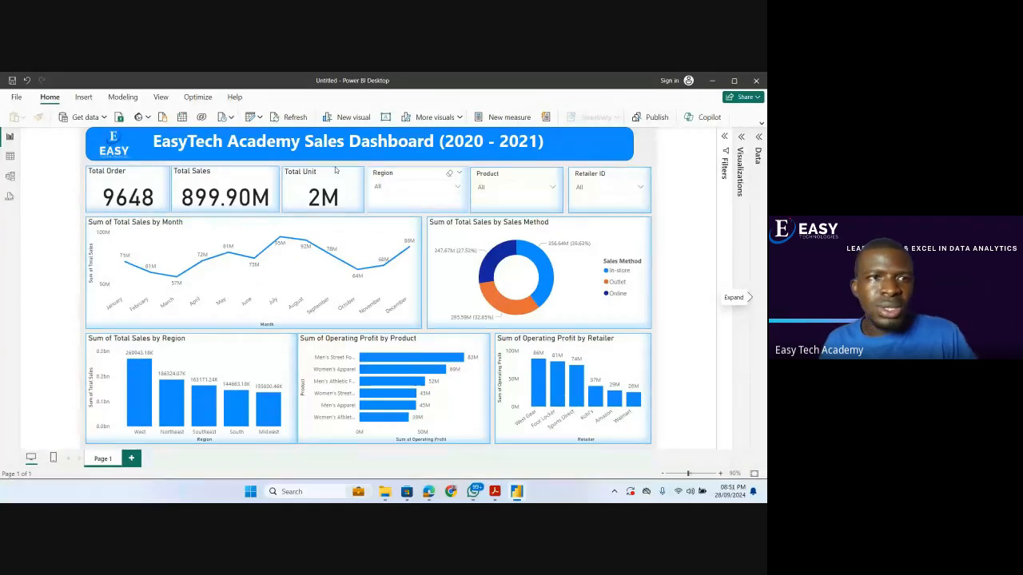
{"action": "left_click", "coordinate": [16, 100]}
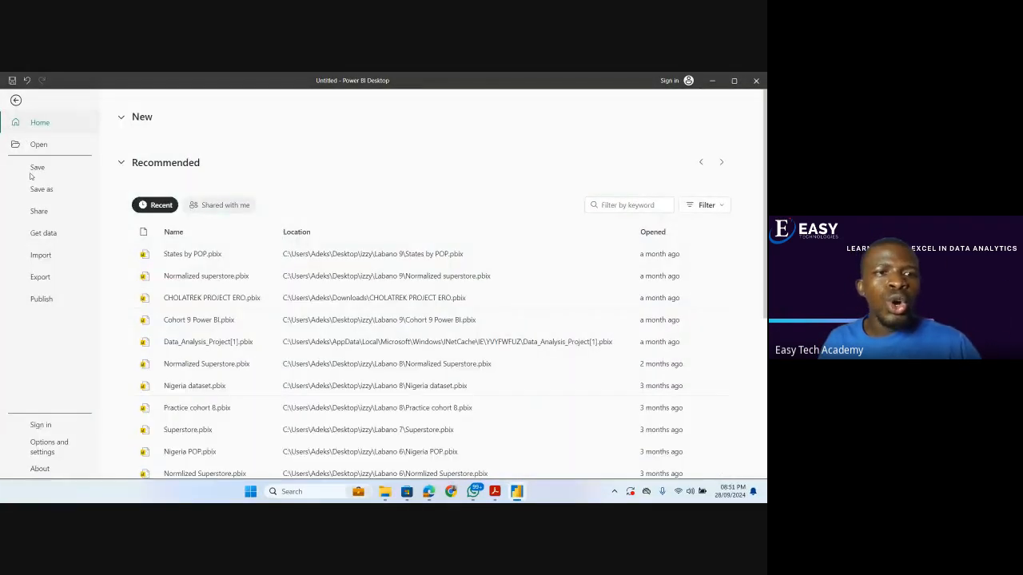
{"action": "left_click", "coordinate": [40, 278]}
{"action": "left_click", "coordinate": [166, 192]}
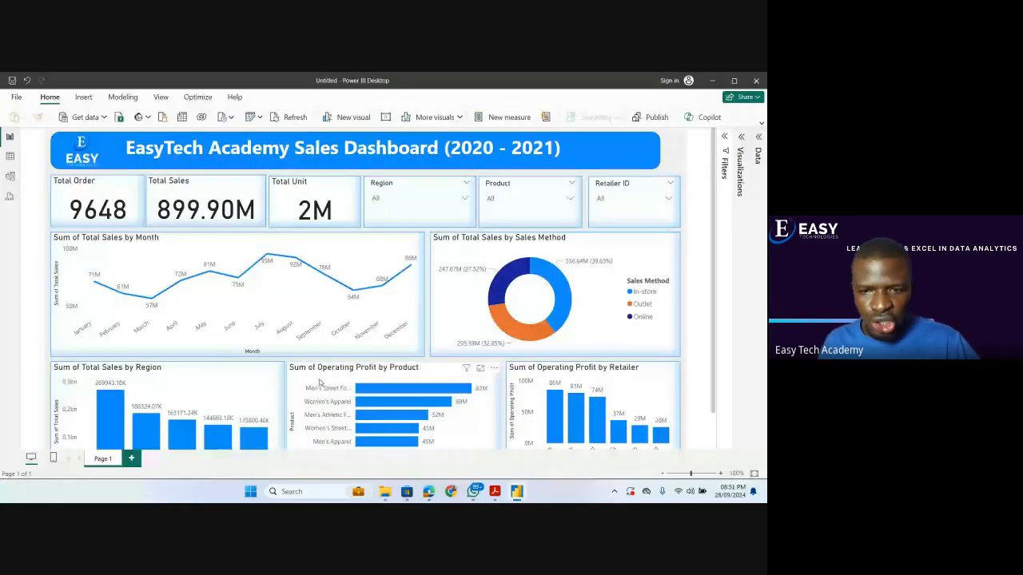
{"action": "left_click", "coordinate": [493, 494]}
{"action": "scroll", "coordinate": [363, 358], "scroll_direction": "down", "scroll_amount": 2}
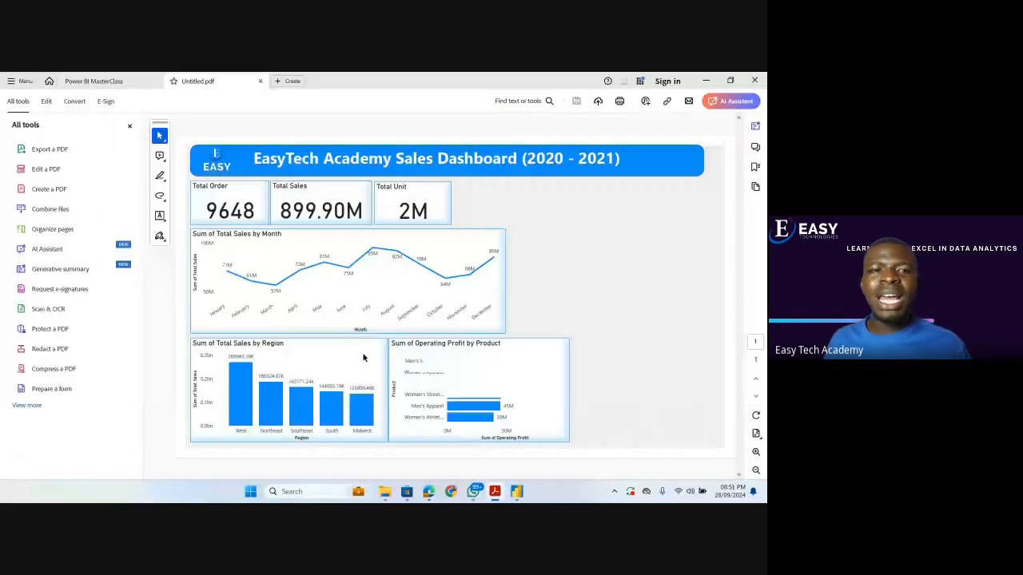
Bring up the Power BI MasterClass PDF and switch to the Google Meet call in the browser.
{"action": "left_click", "coordinate": [116, 82]}
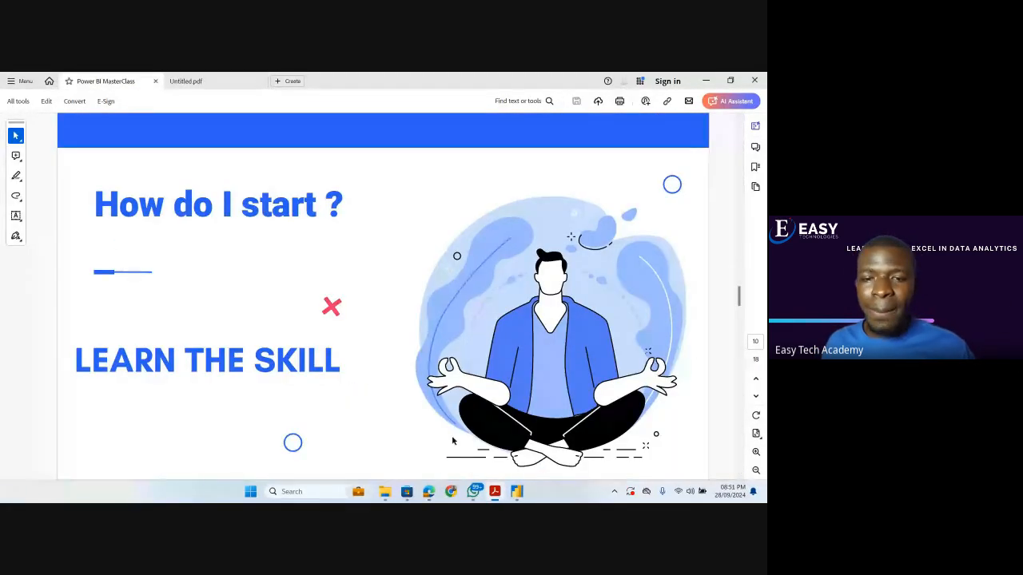
{"action": "left_click", "coordinate": [429, 492]}
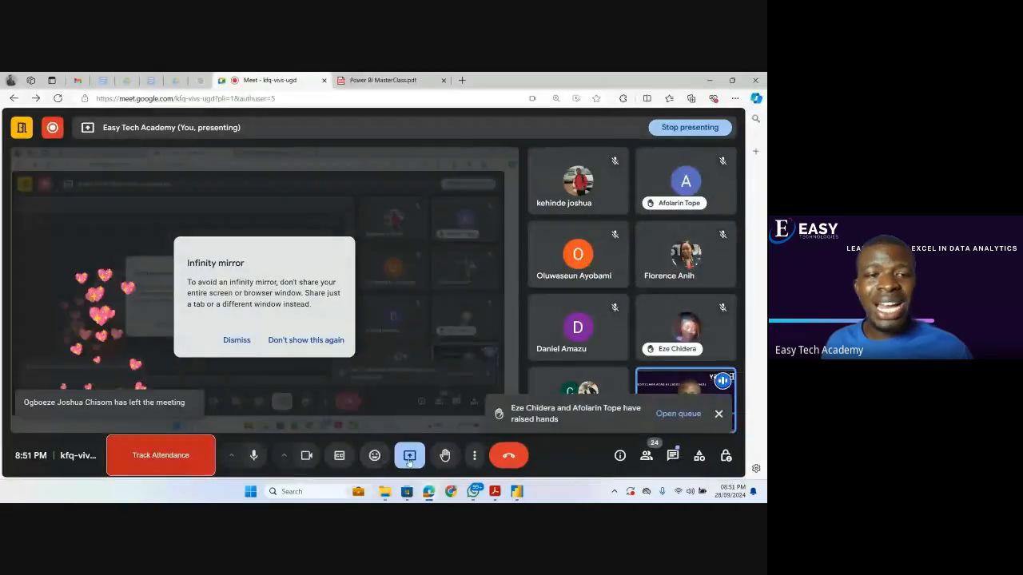